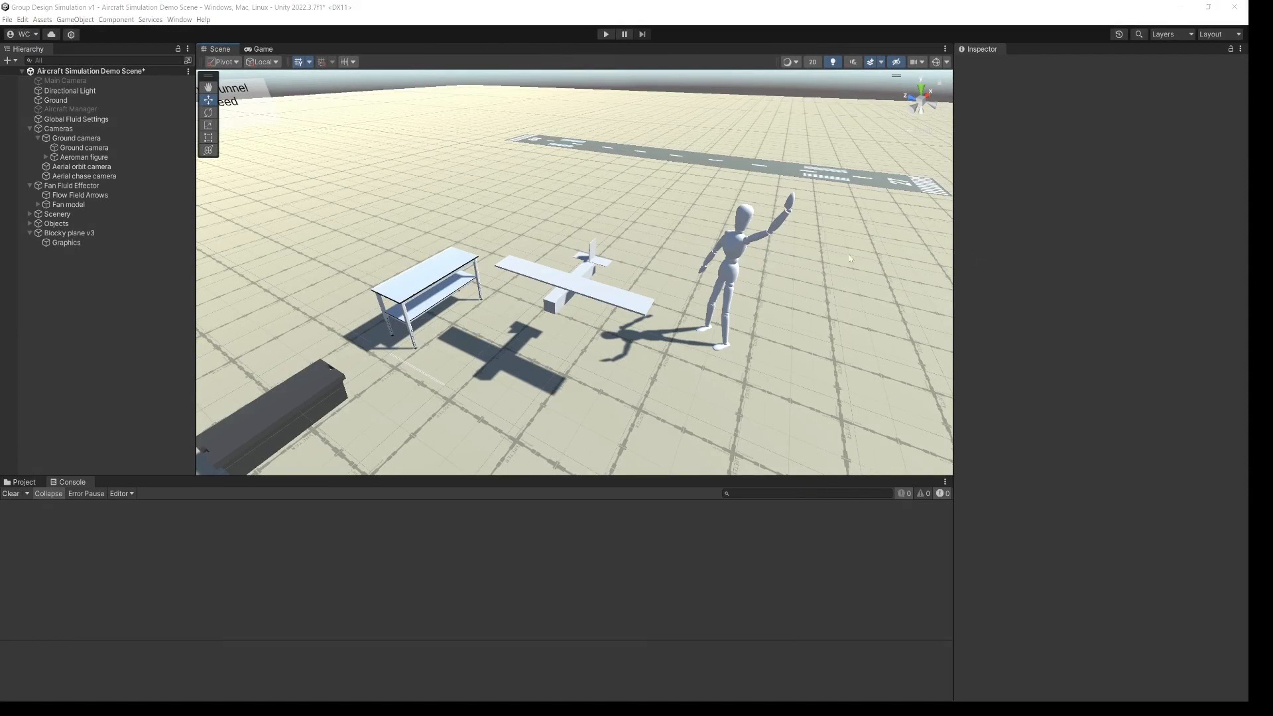
Create an empty child object named Aerodynamics under Blocky plane v3
{"action": "left_click_drag", "start_coordinate": [683, 243], "coordinate": [726, 226], "text": "alt"}
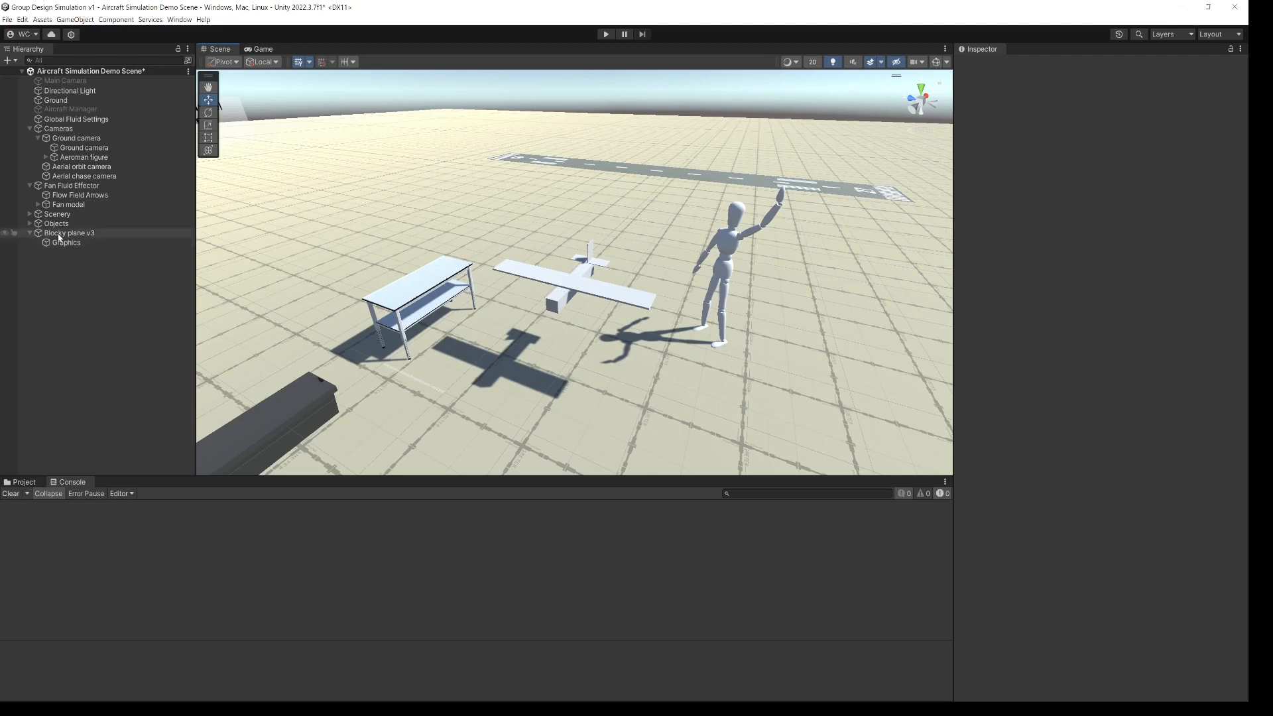
{"action": "left_click", "coordinate": [59, 233]}
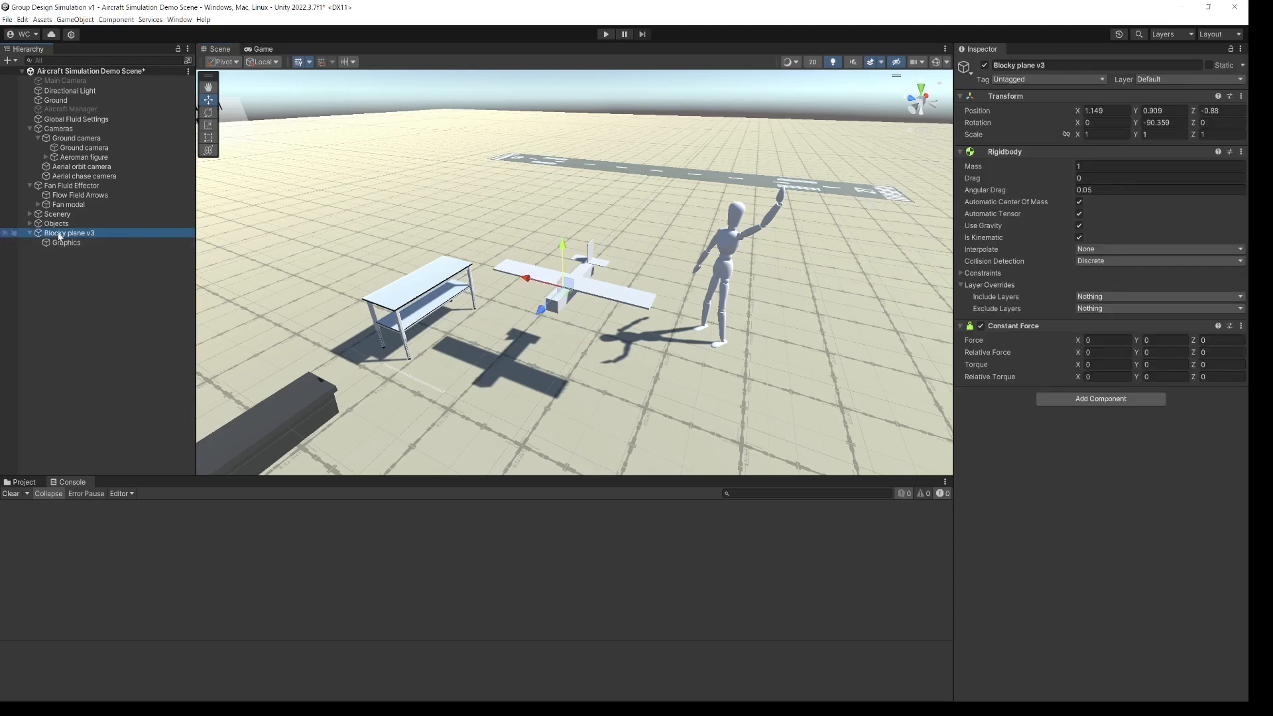
{"action": "right_click", "coordinate": [60, 236]}
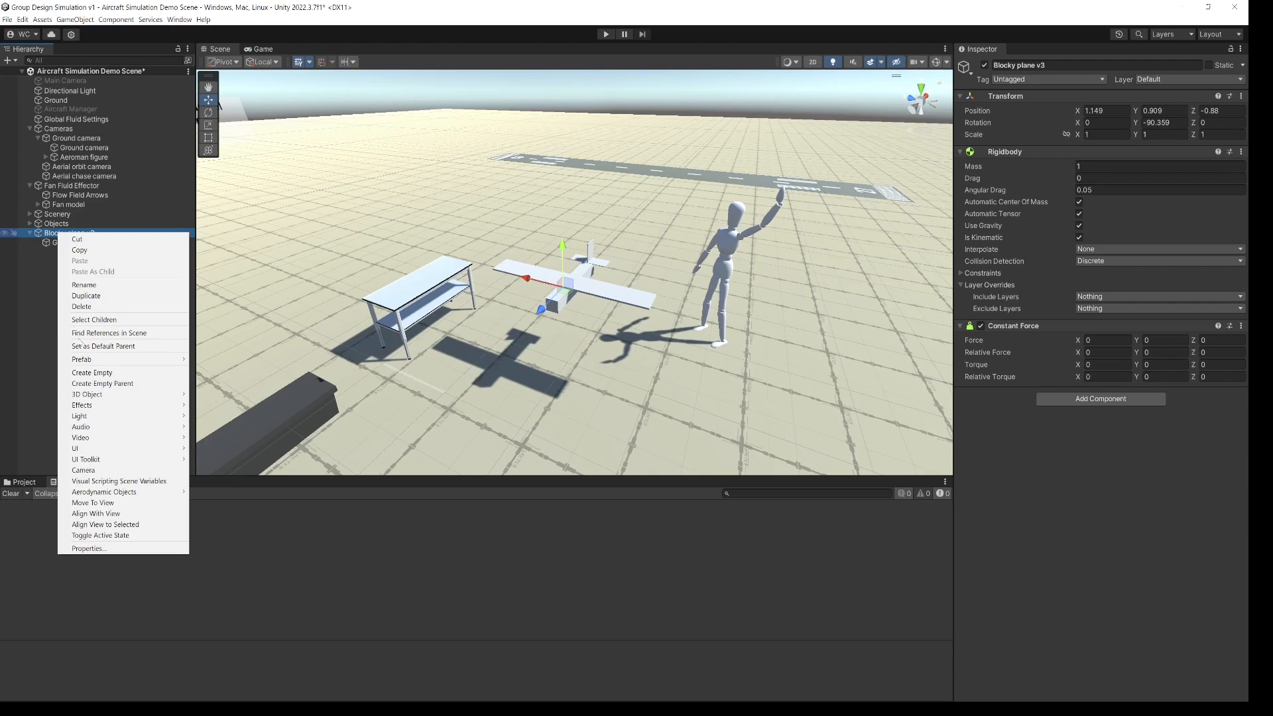
{"action": "left_click", "coordinate": [91, 373]}
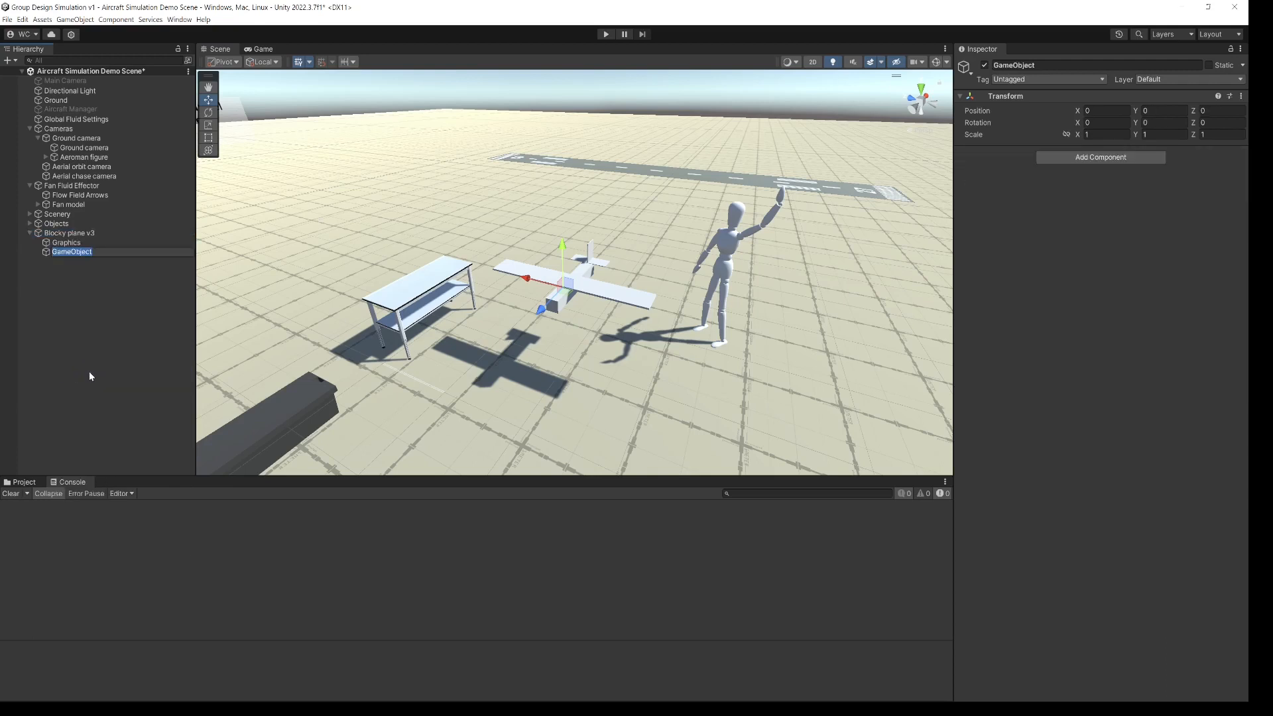
{"action": "type", "text": "Aerodynamics"}
{"action": "key", "text": "Return"}
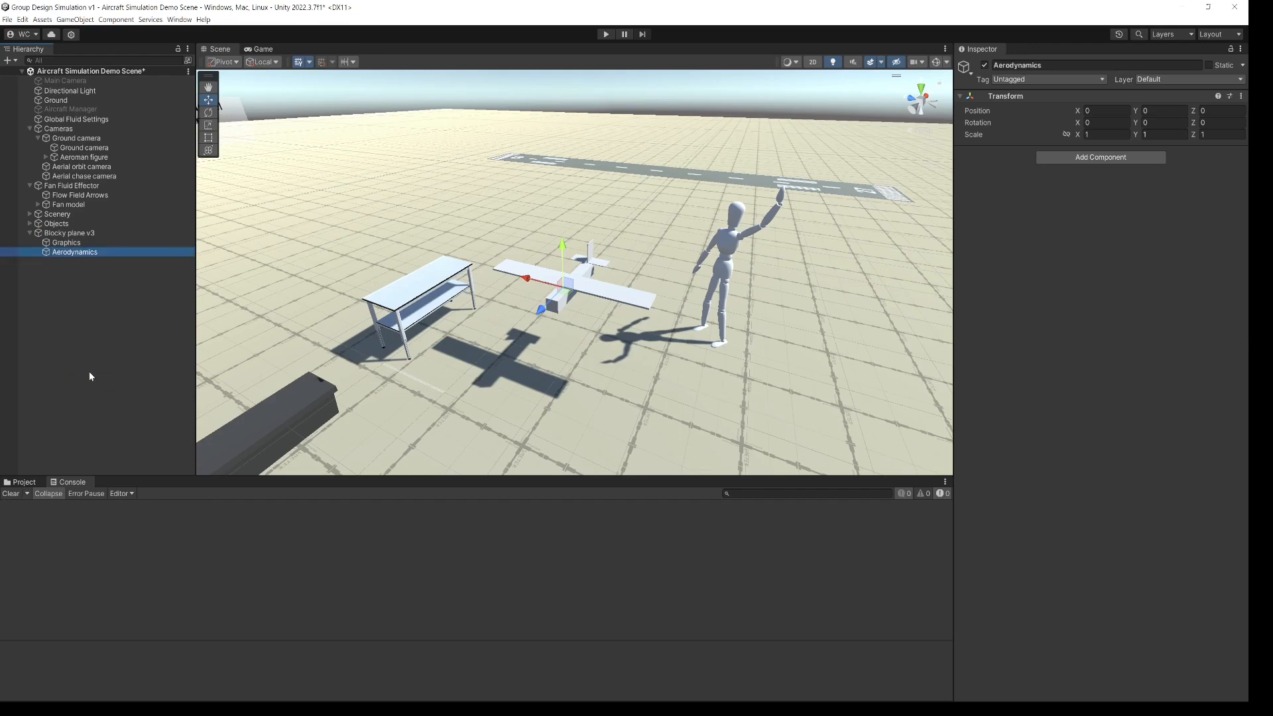
Create an empty child object named Wing under the Aerodynamics object
{"action": "left_click", "coordinate": [65, 273]}
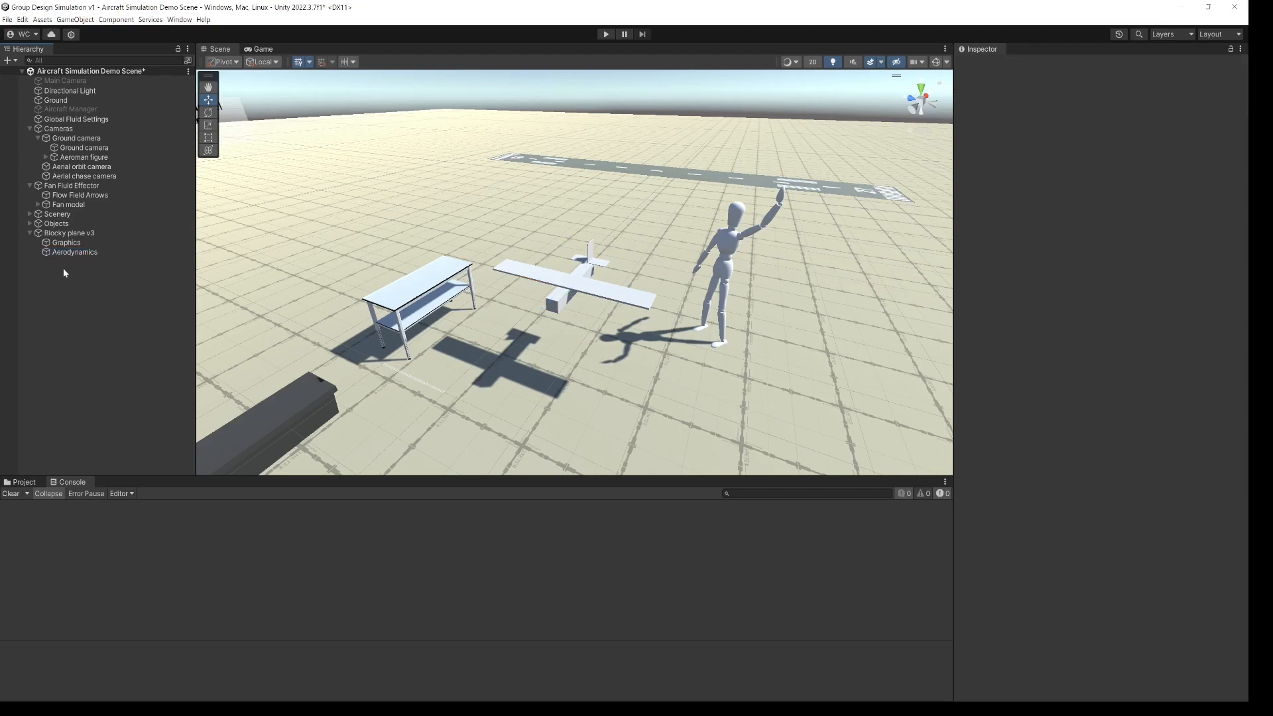
{"action": "right_click", "coordinate": [67, 253]}
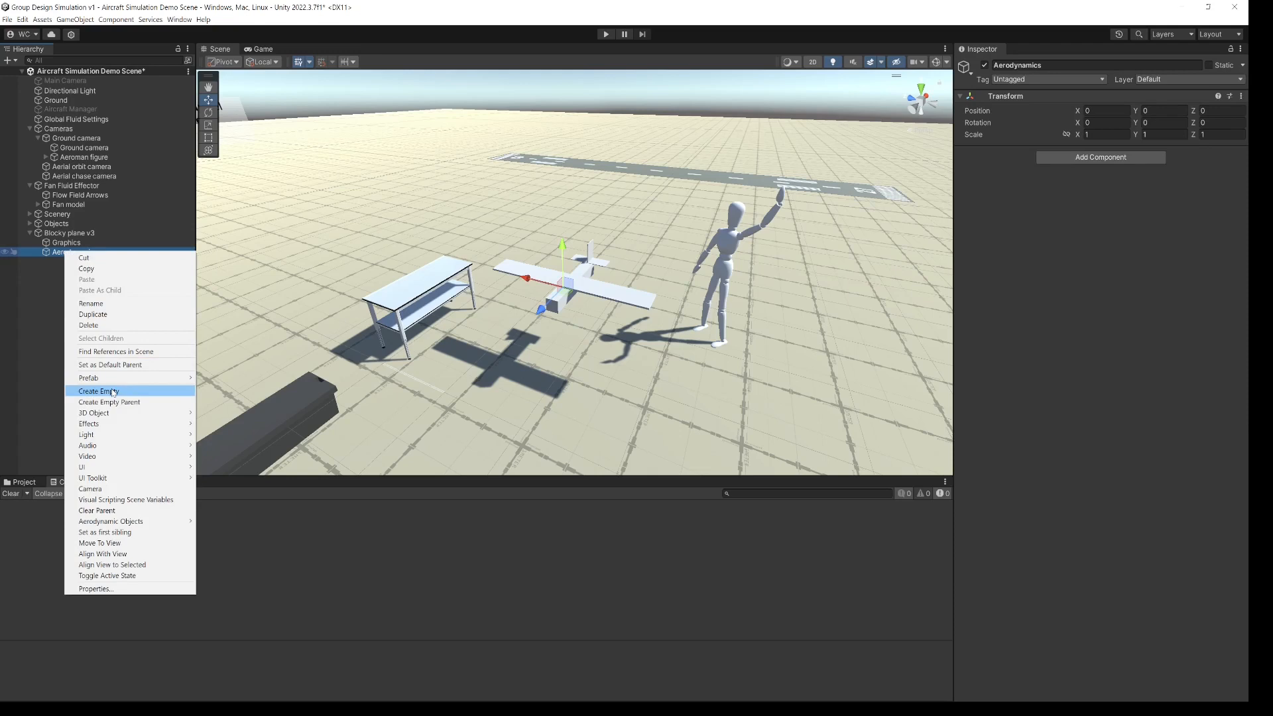
{"action": "left_click", "coordinate": [113, 392]}
{"action": "type", "text": "Wing"}
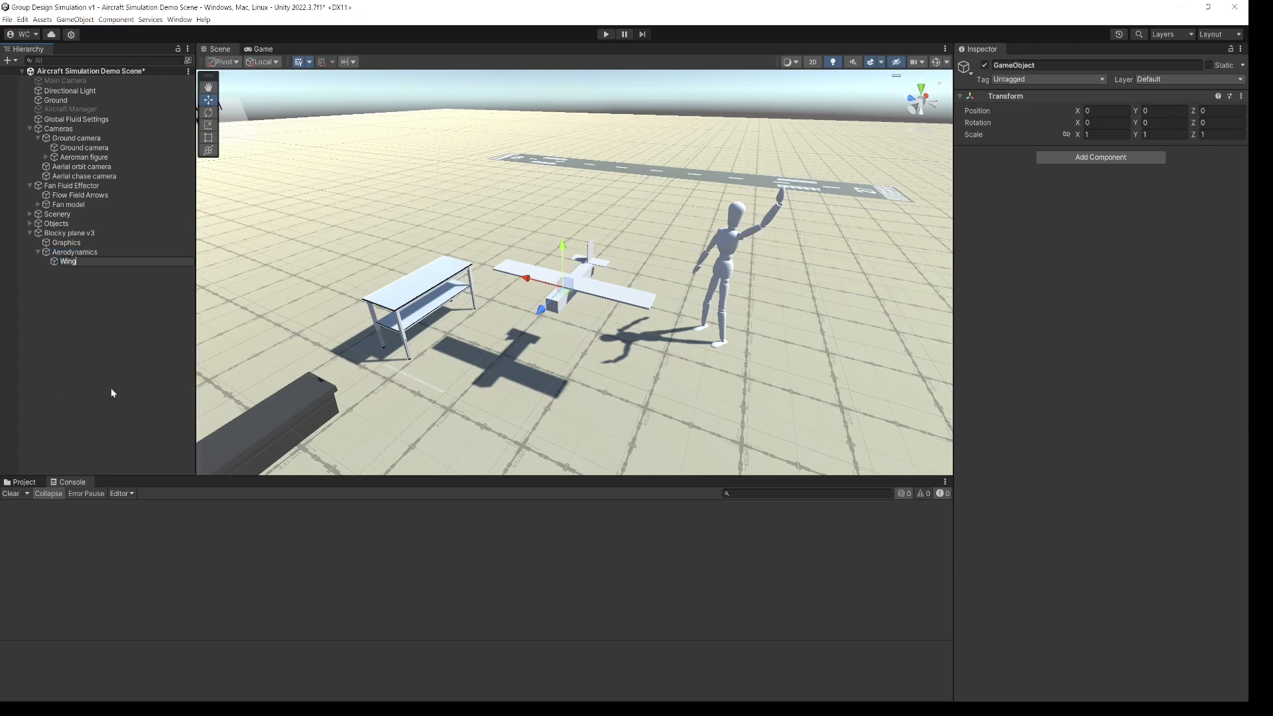
{"action": "key", "text": "Return"}
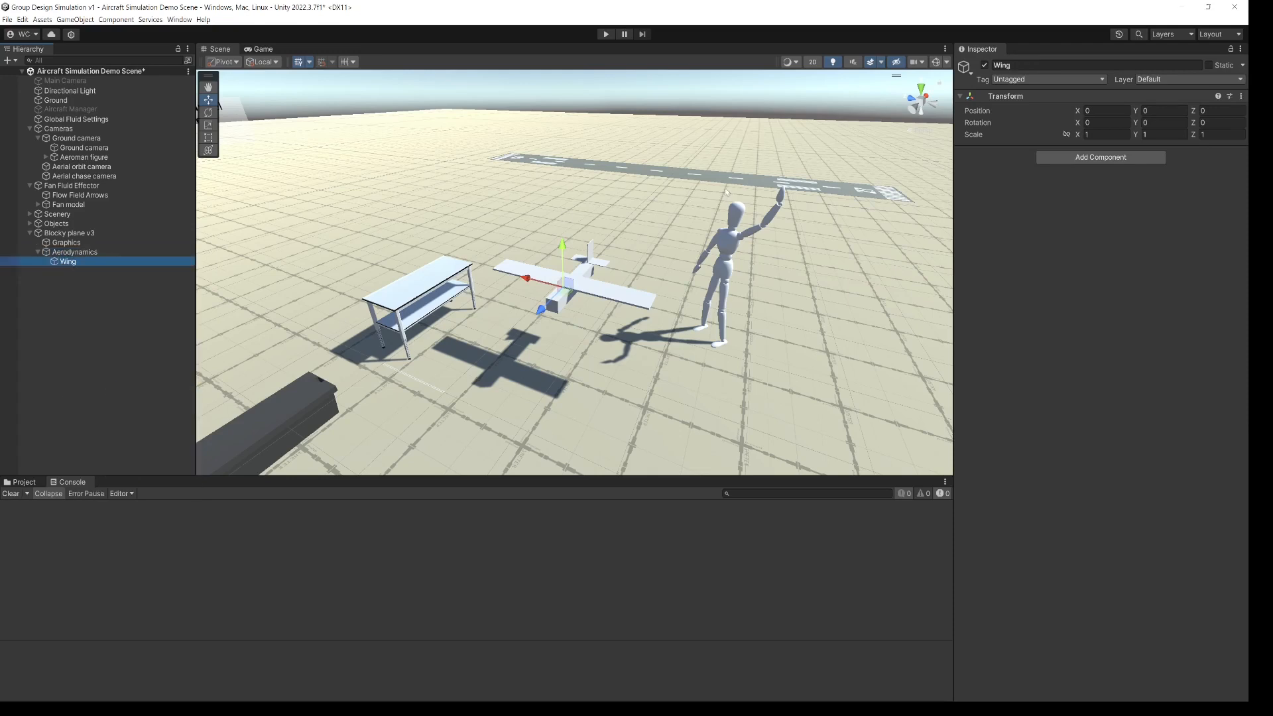
Add an Aero Object component to Wing with Has Lift enabled and assign Blocky plane v3 as its rigid body
{"action": "left_click", "coordinate": [1088, 162]}
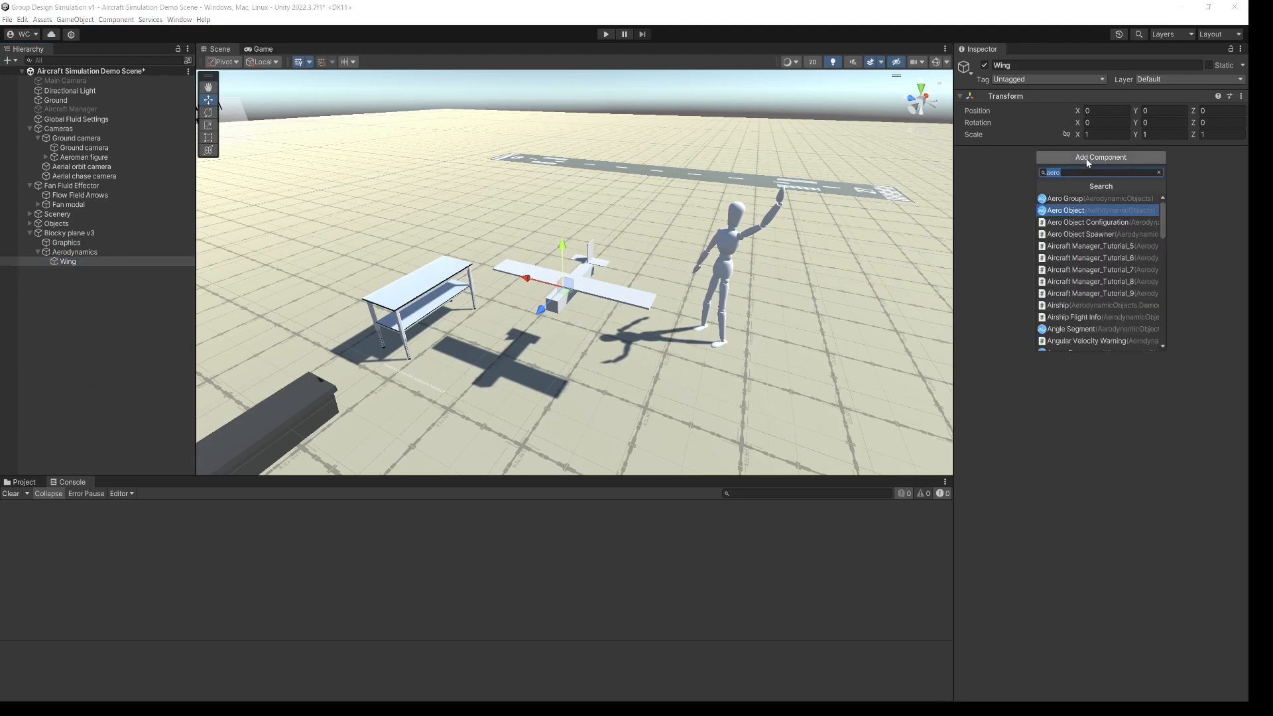
{"action": "type", "text": "aero"}
{"action": "left_click", "coordinate": [1066, 211]}
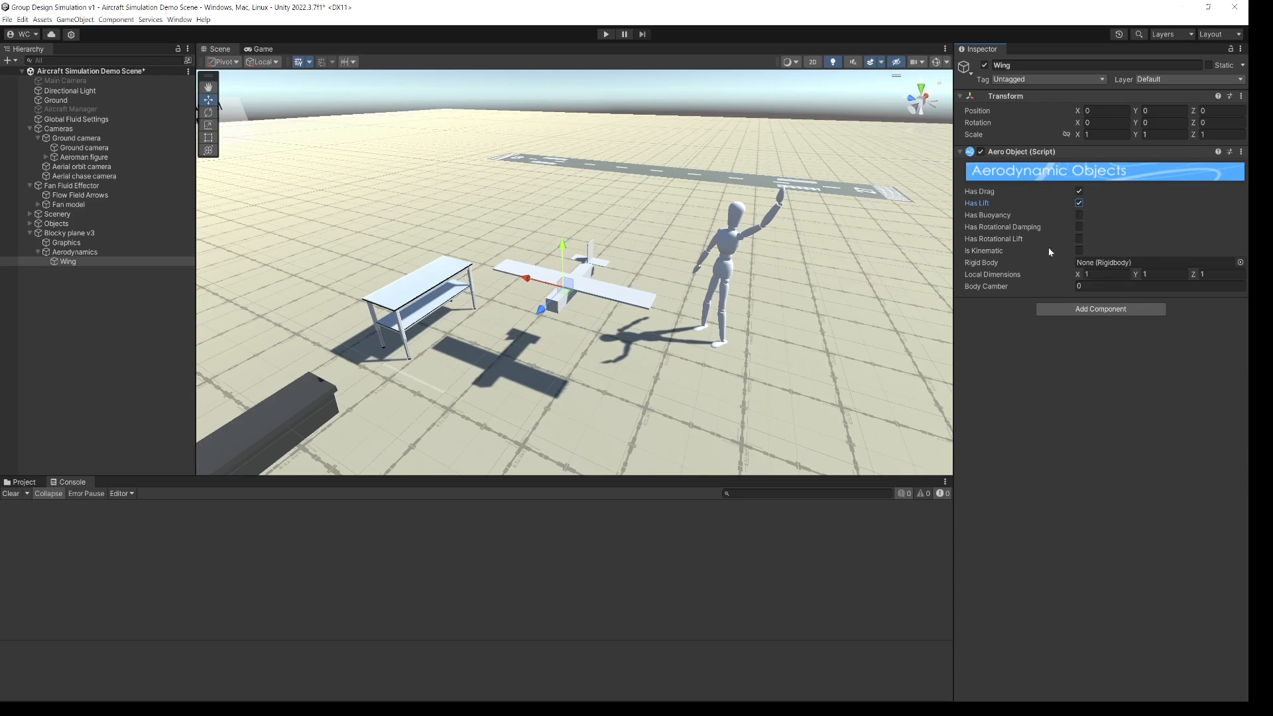
{"action": "left_click_drag", "start_coordinate": [63, 234], "coordinate": [1113, 266]}
Show the scene gizmos and roughly scale the Wing aero object to about 2.0 in X, 0.25 in Y and 0.47 in Z
{"action": "left_click", "coordinate": [937, 62]}
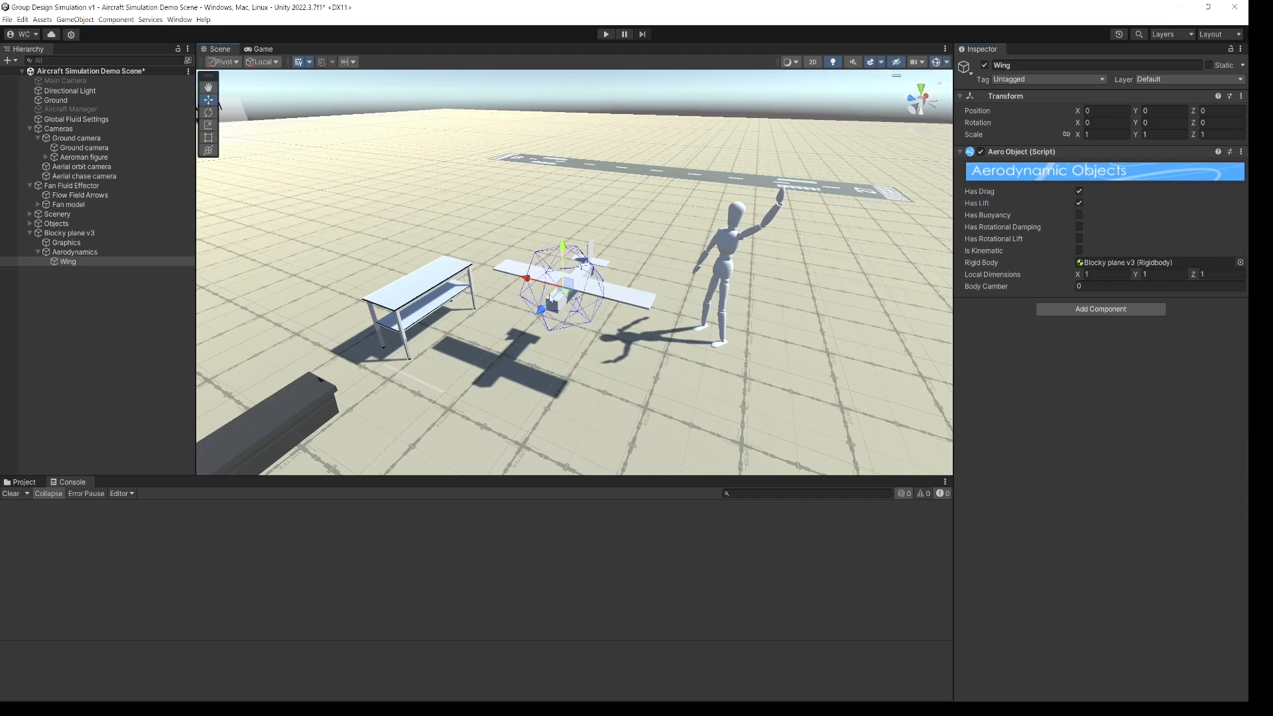
{"action": "scroll", "coordinate": [551, 299], "scroll_direction": "up", "scroll_amount": 5}
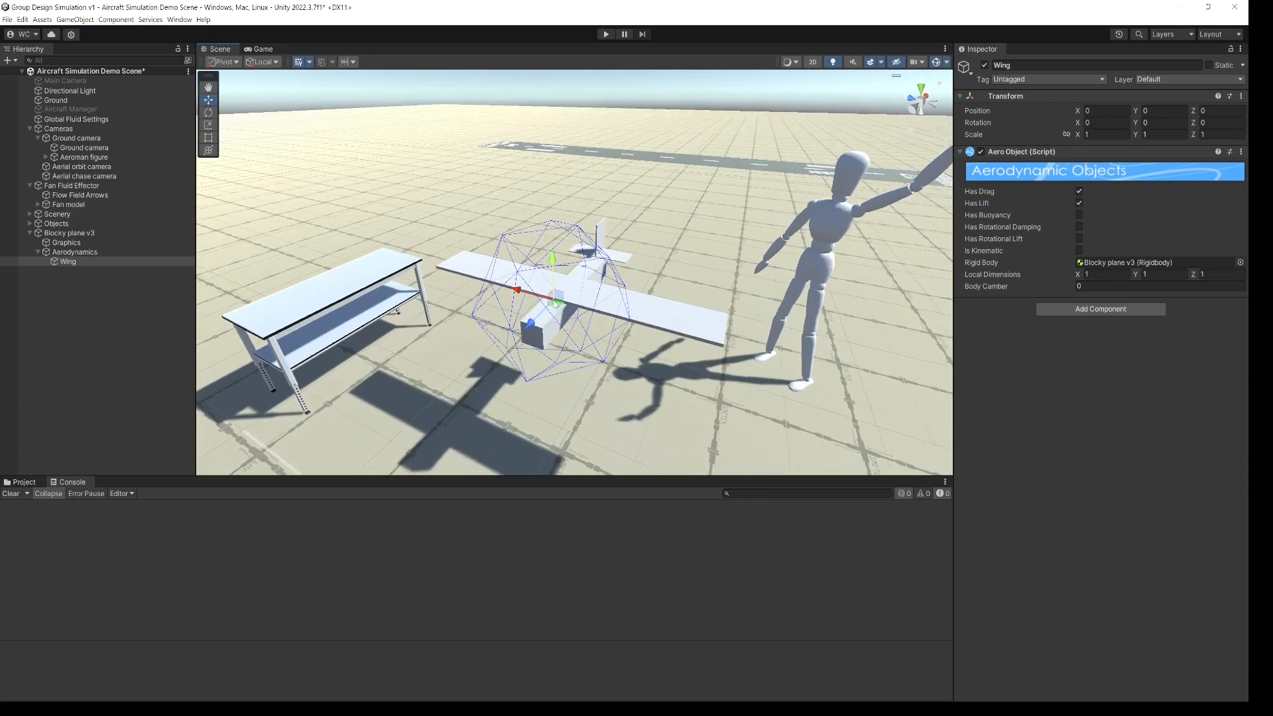
{"action": "scroll", "coordinate": [556, 303], "scroll_direction": "up", "scroll_amount": 2}
{"action": "left_click_drag", "start_coordinate": [556, 302], "coordinate": [777, 317], "text": "alt"}
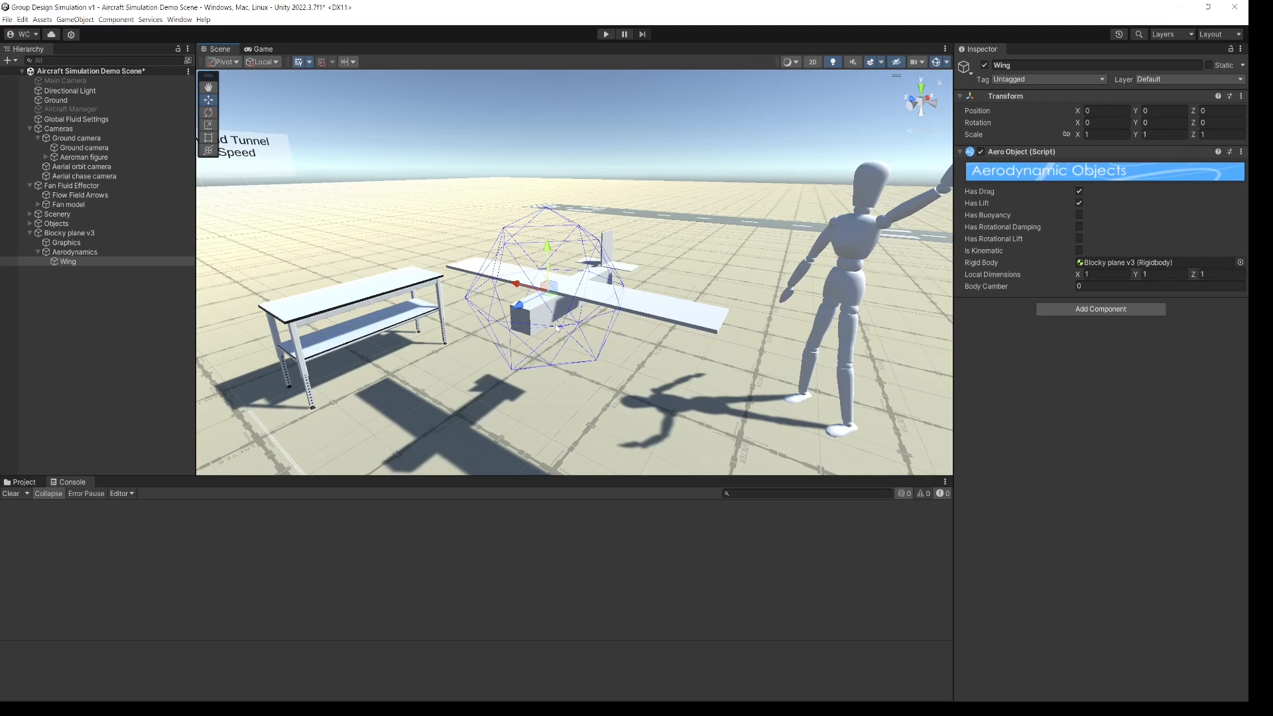
{"action": "key", "text": "r"}
{"action": "left_click_drag", "start_coordinate": [549, 249], "coordinate": [526, 298]}
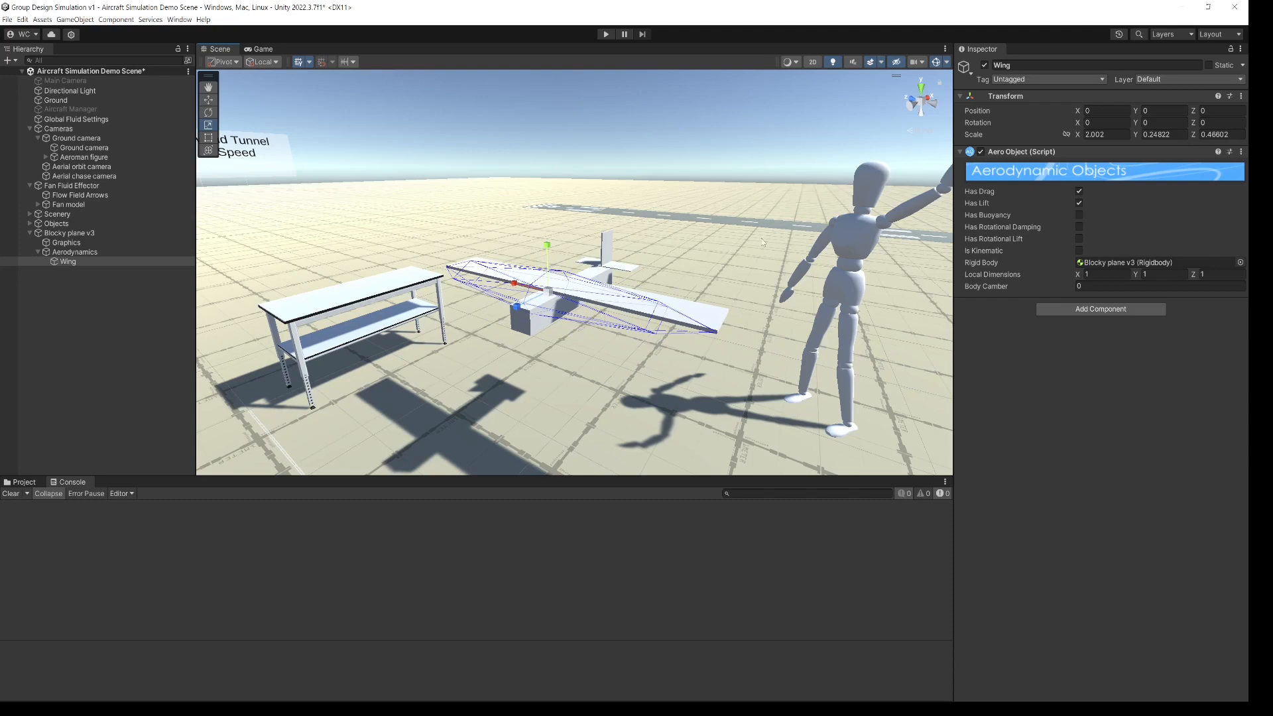
Fit the Wing aero object to the wing's chord in top view, with Z scale about 0.32 and Z position about -0.157
{"action": "left_click", "coordinate": [923, 88]}
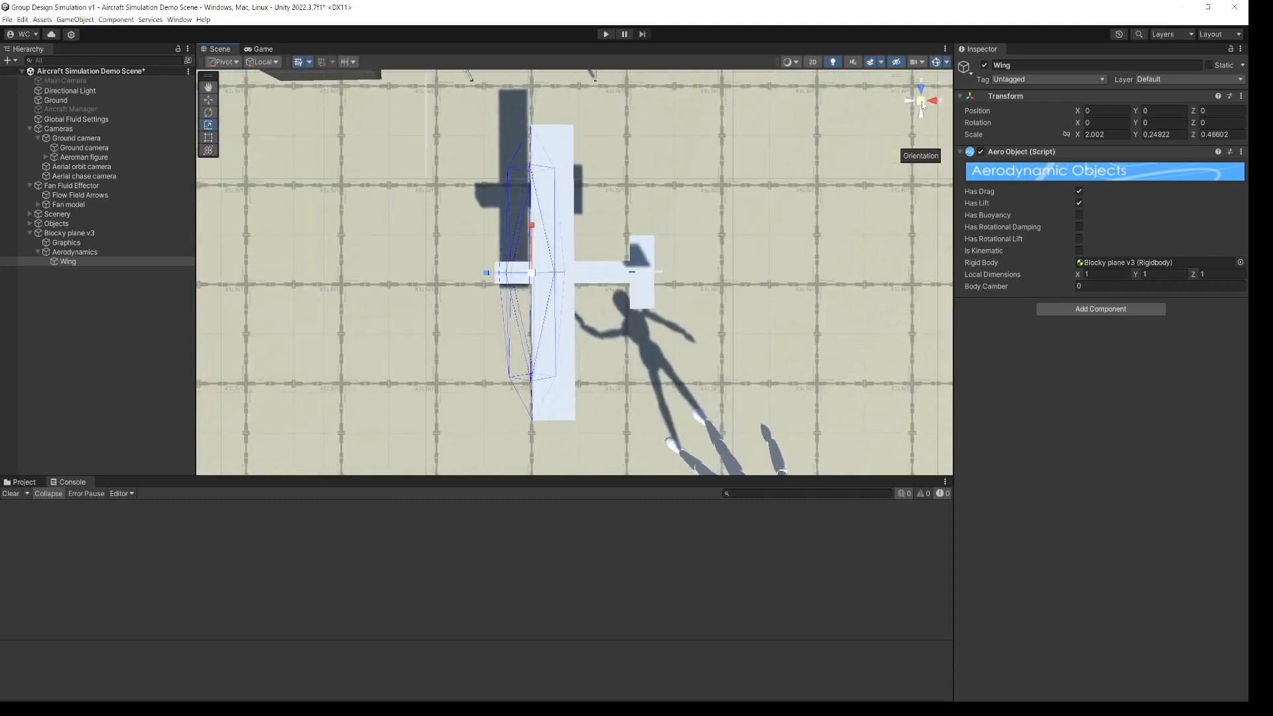
{"action": "left_click", "coordinate": [921, 101]}
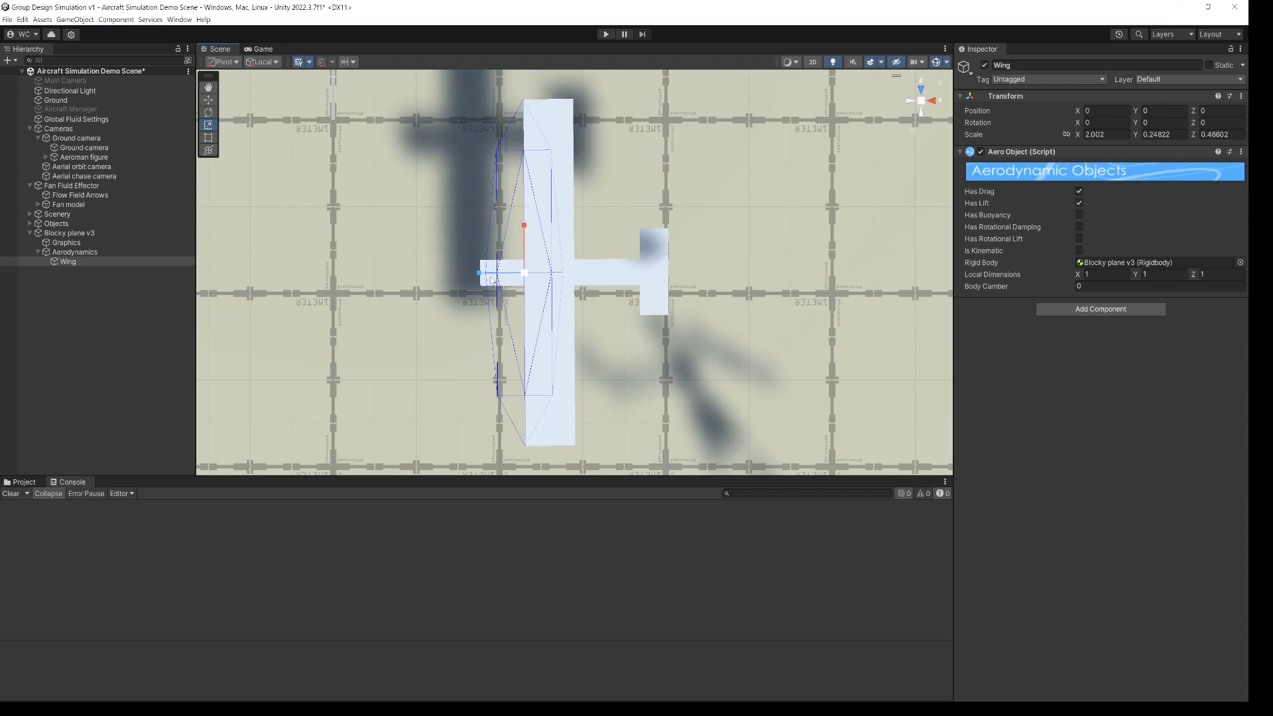
{"action": "left_click_drag", "start_coordinate": [480, 273], "coordinate": [517, 278]}
{"action": "key", "text": "w"}
{"action": "key", "text": "r"}
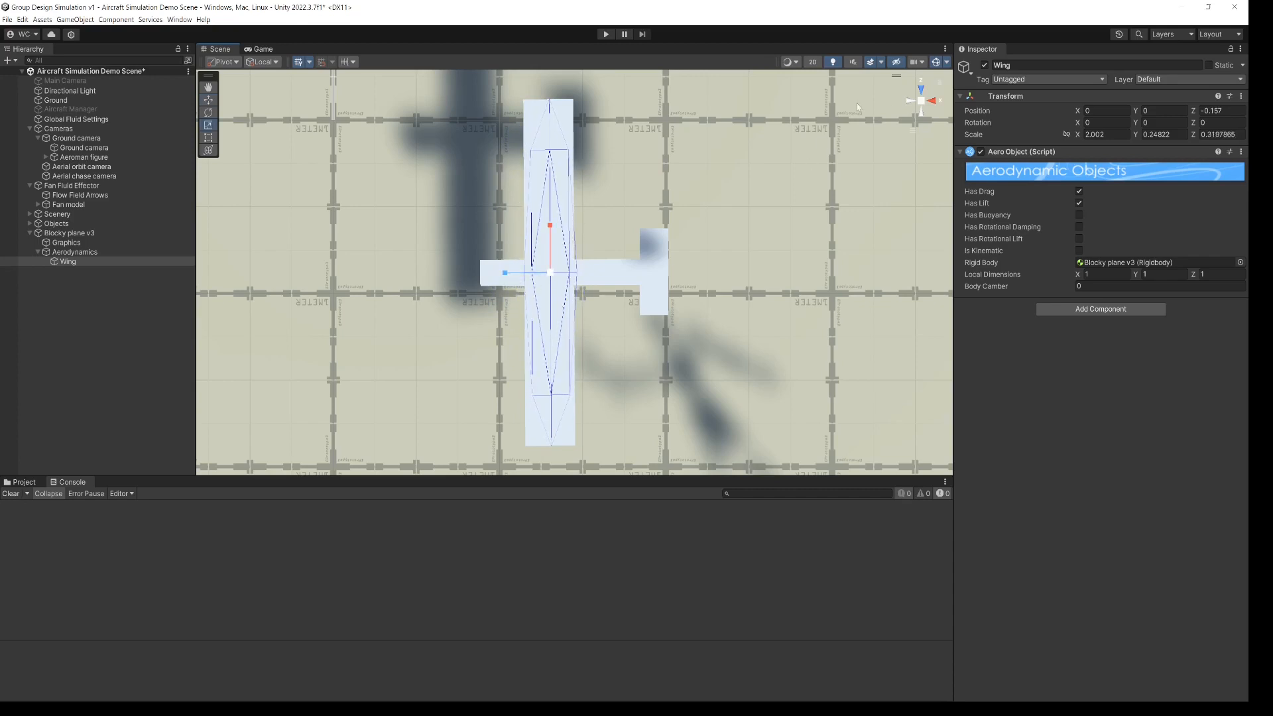
Flatten the Wing aero object to the wing's thickness, with a Y scale of about 0.04
{"action": "left_click", "coordinate": [933, 101]}
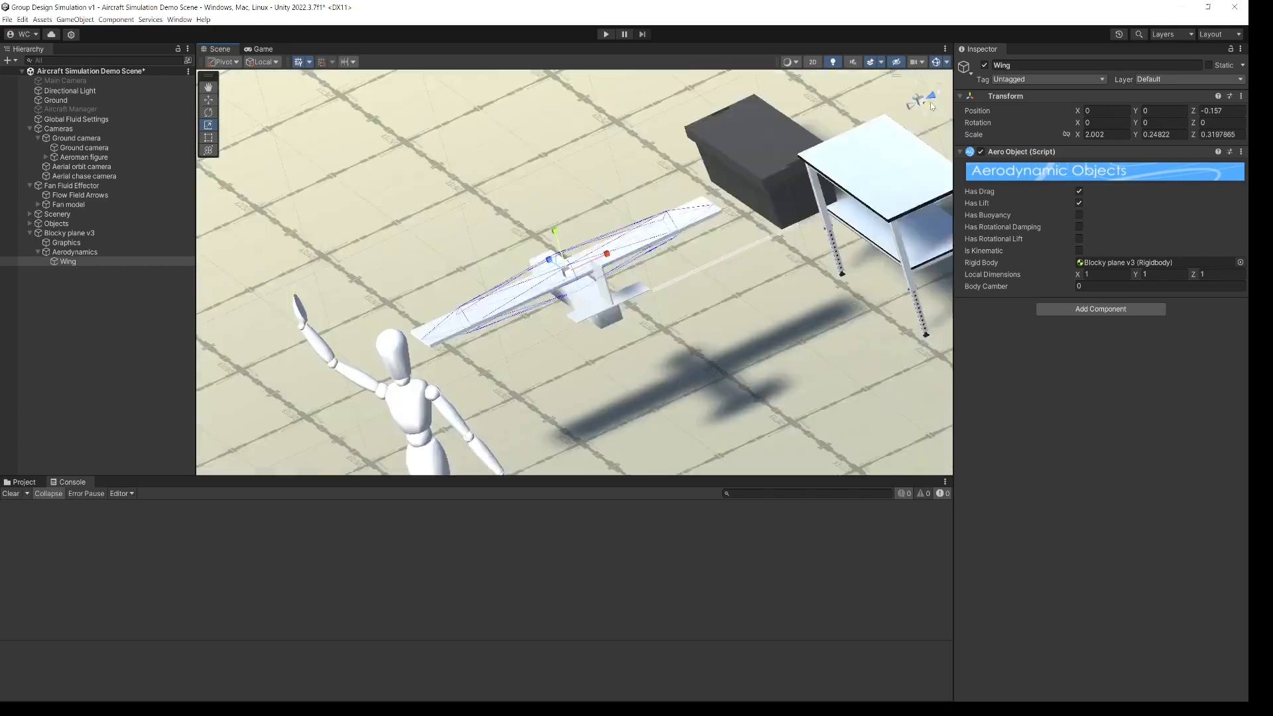
{"action": "left_click_drag", "start_coordinate": [578, 234], "coordinate": [575, 275]}
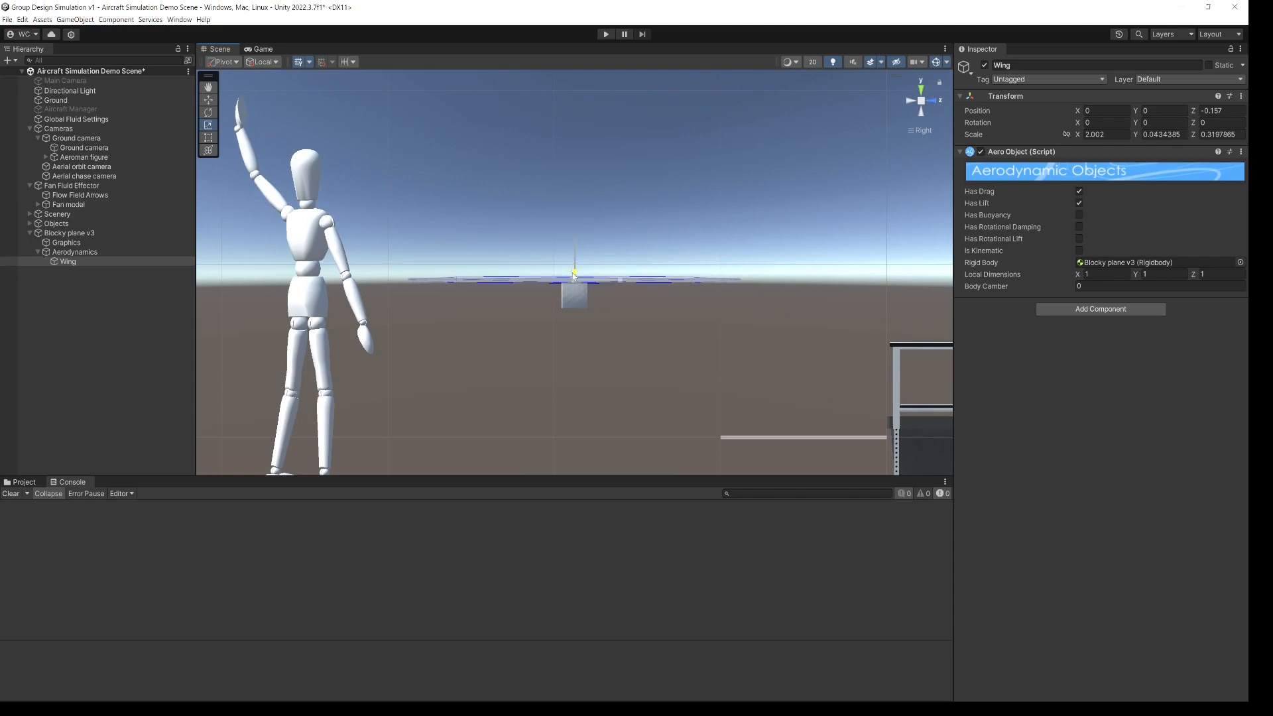
{"action": "left_click_drag", "start_coordinate": [631, 274], "coordinate": [578, 256], "text": "alt"}
{"action": "scroll", "coordinate": [578, 255], "scroll_direction": "up", "scroll_amount": 2}
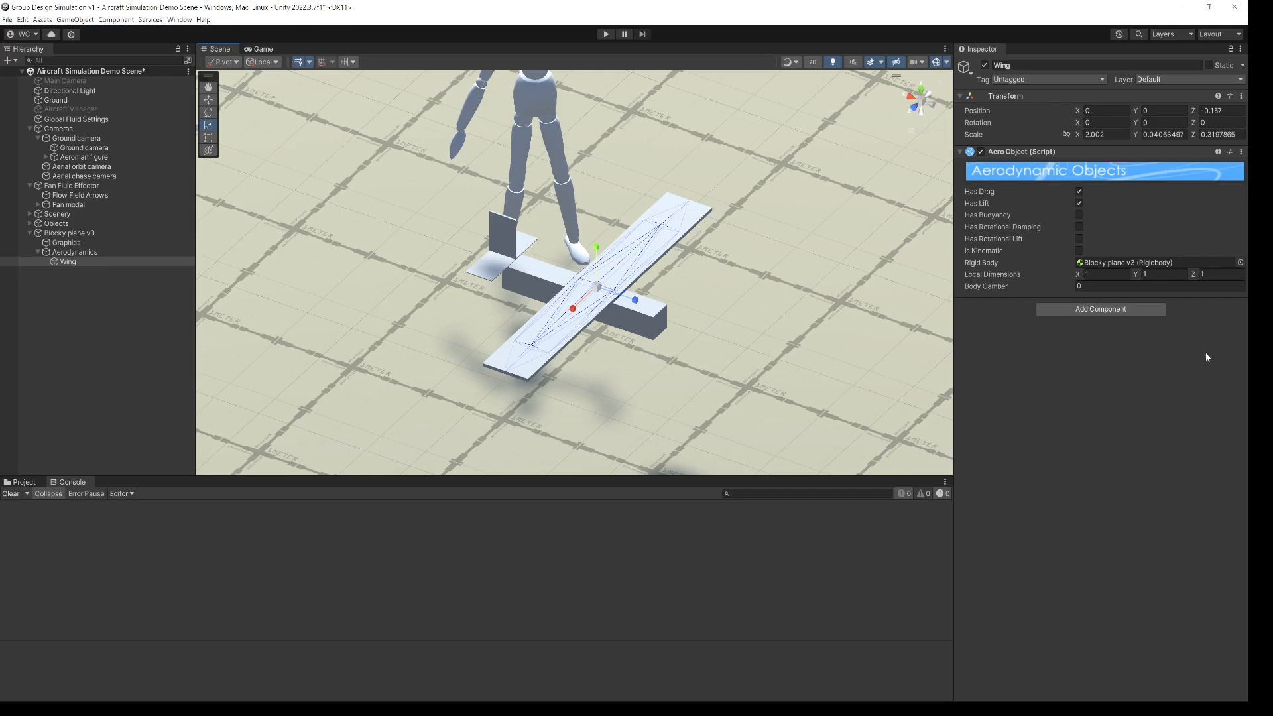
Add a Sphere Collider component to Wing and make it a trigger
{"action": "left_click", "coordinate": [1085, 311]}
{"action": "type", "text": "spher"}
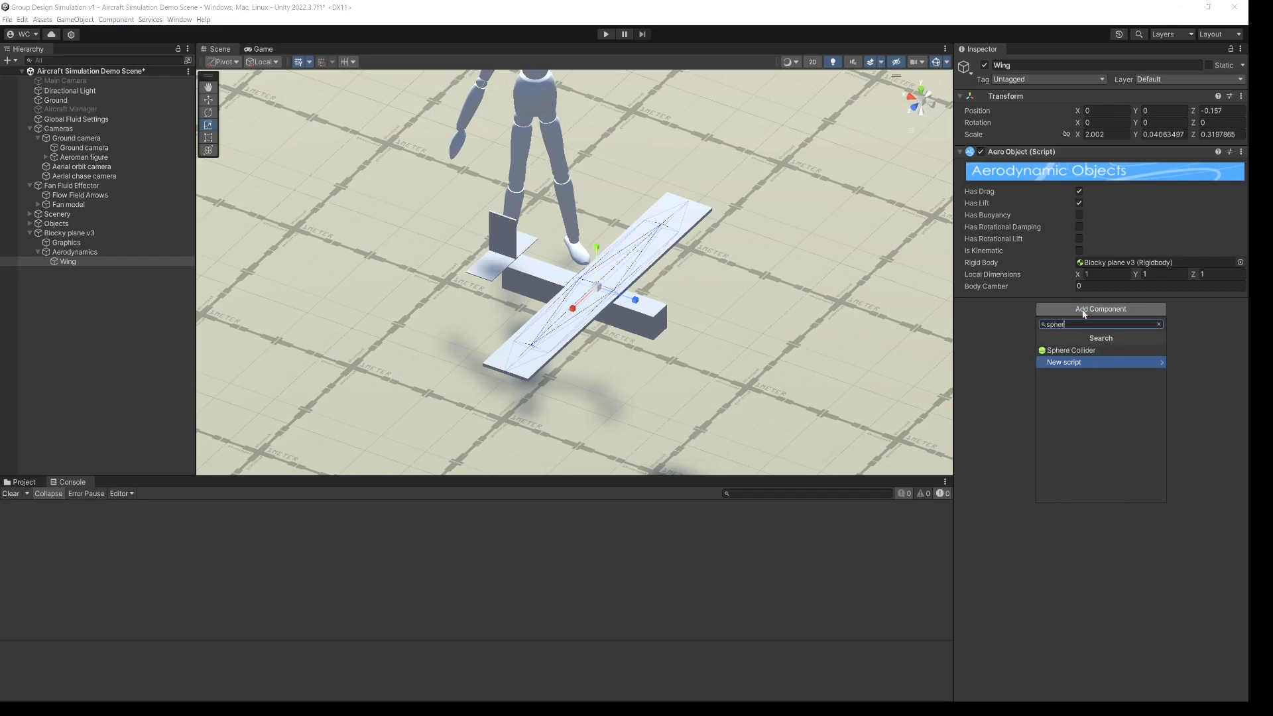
{"action": "left_click", "coordinate": [1070, 351]}
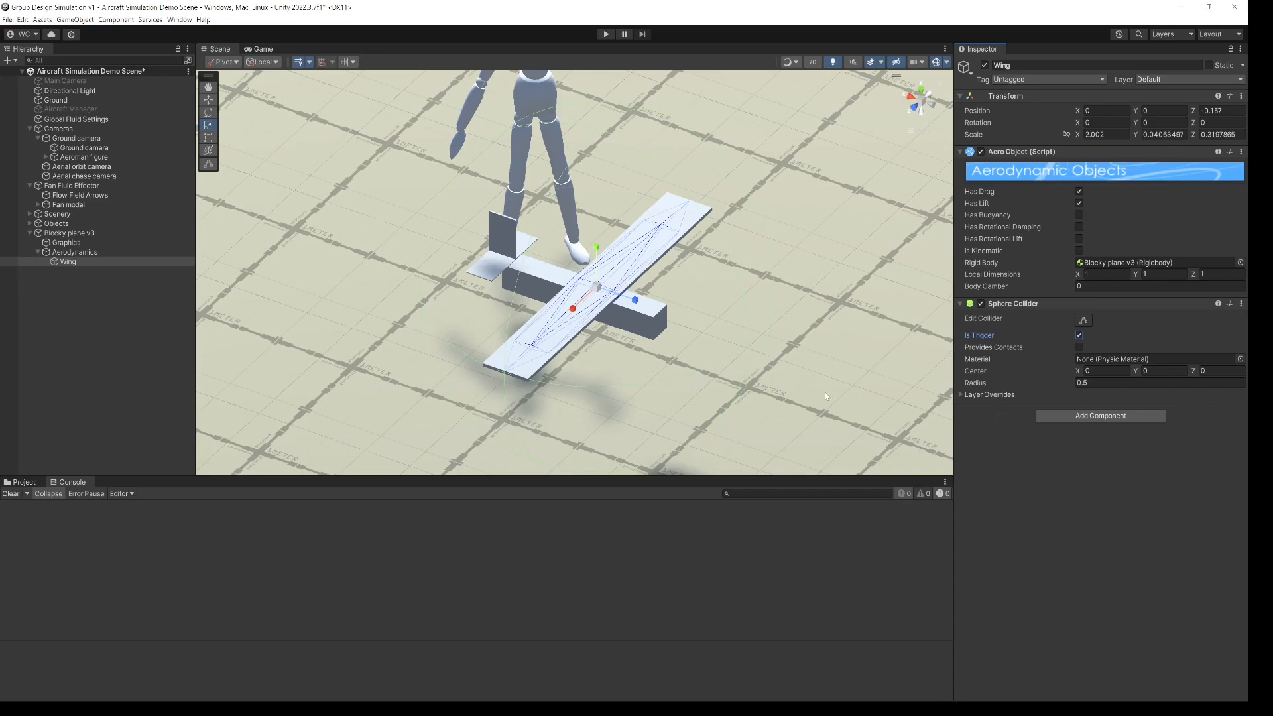
Set the radius of Wing's sphere collider to 0.05
{"action": "right_click_drag", "start_coordinate": [623, 263], "coordinate": [623, 263]}
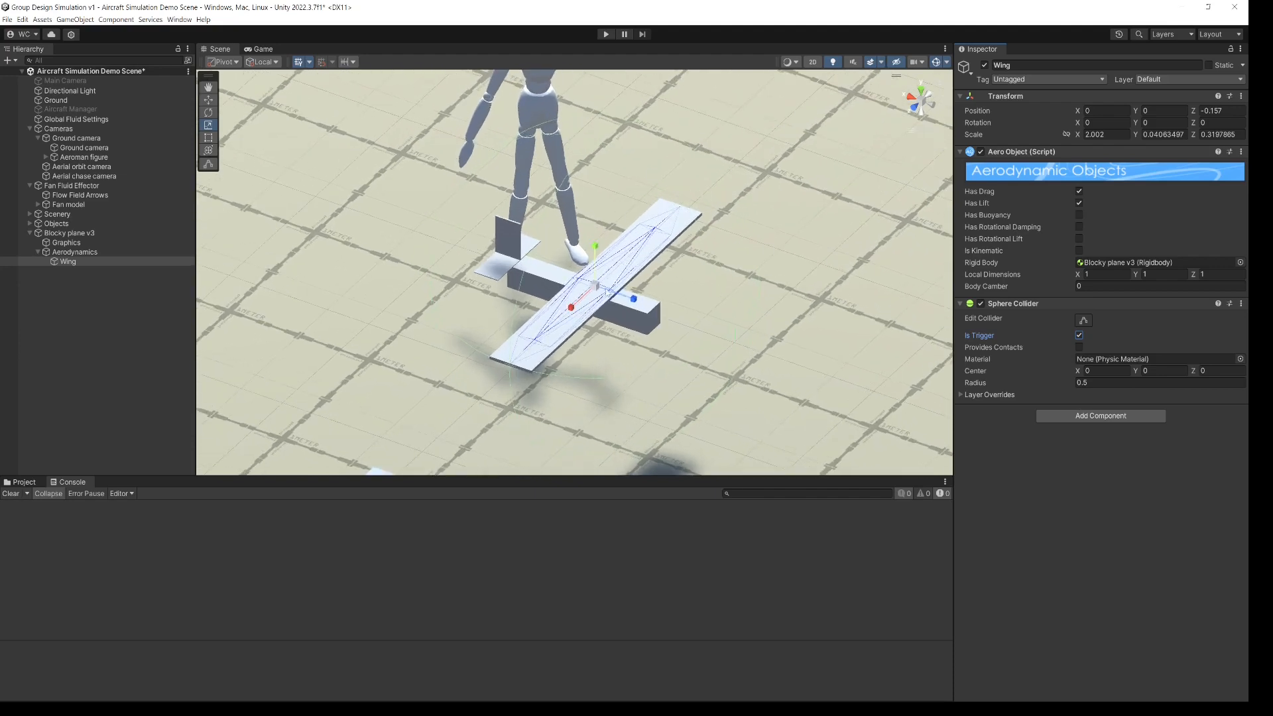
{"action": "left_click", "coordinate": [1101, 384]}
{"action": "key", "text": "BackSpace"}
{"action": "type", "text": ".05"}
{"action": "scroll", "coordinate": [588, 289], "scroll_direction": "up", "scroll_amount": 5}
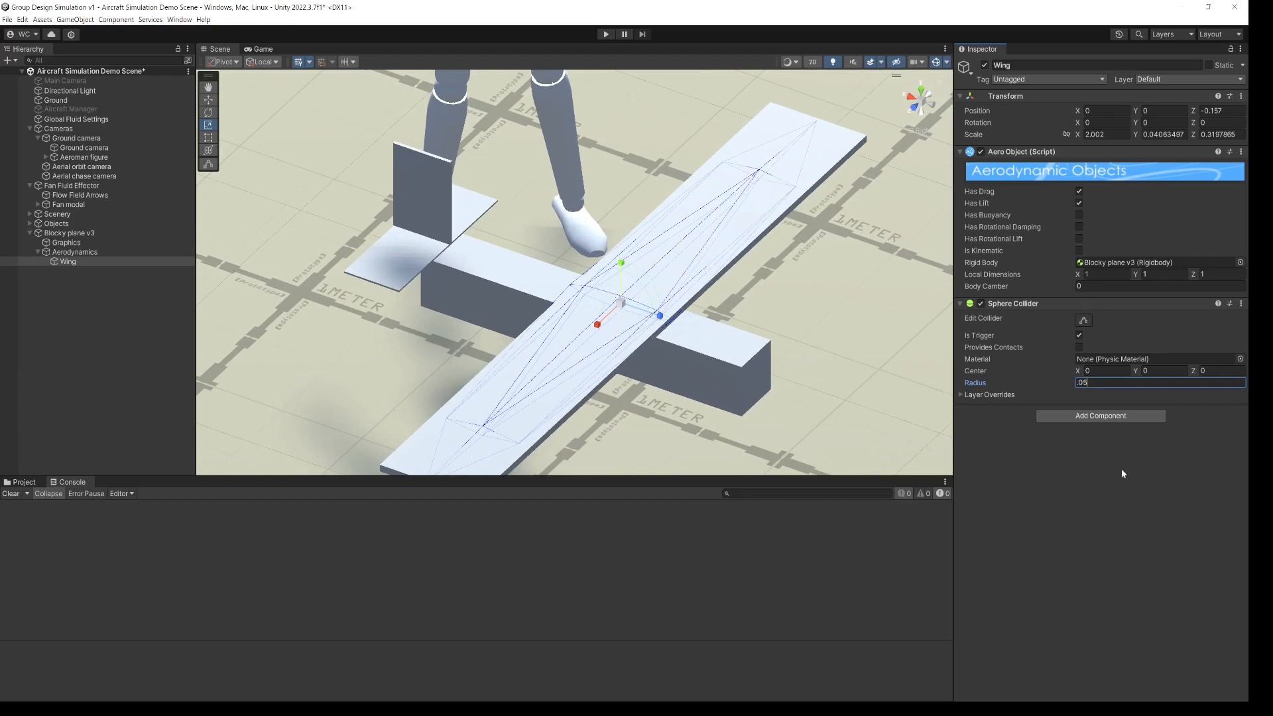
{"action": "left_click", "coordinate": [1041, 475]}
Add a Lift Arrow component to Wing and set the arrow's diameter to 0.05
{"action": "left_click", "coordinate": [1093, 416]}
{"action": "type", "text": "lift"}
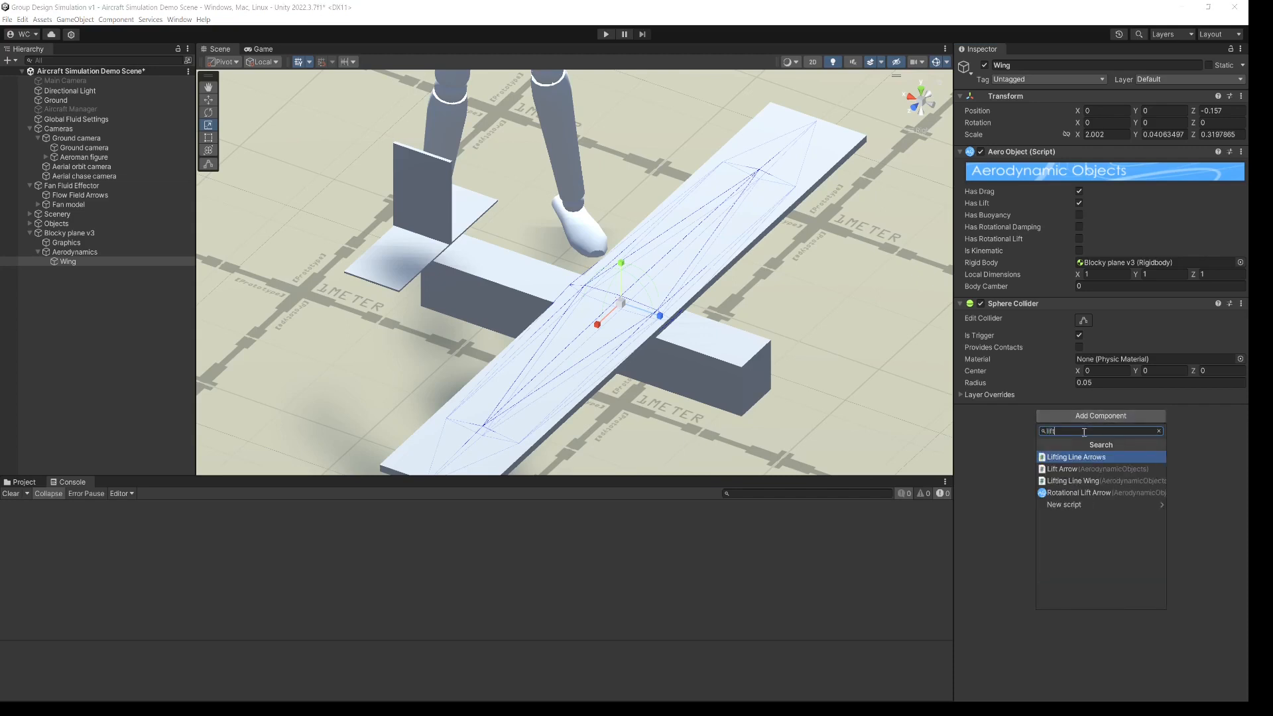
{"action": "left_click", "coordinate": [1061, 470]}
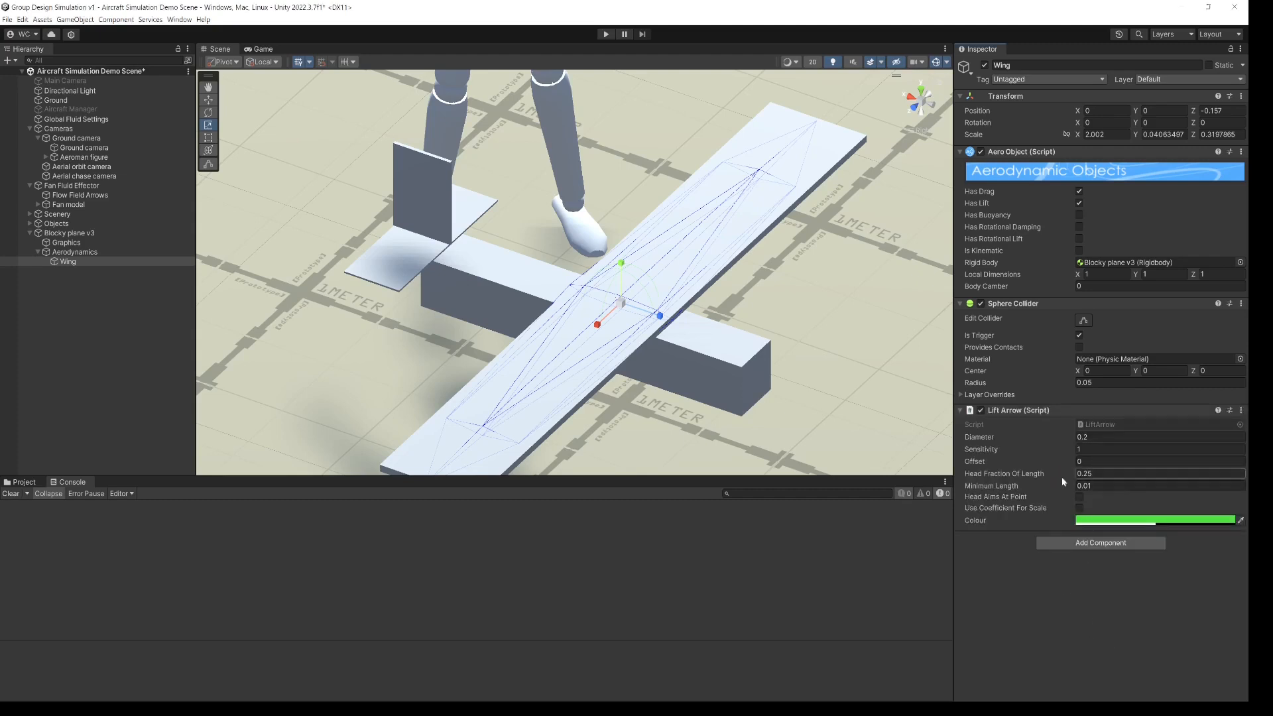
{"action": "left_click", "coordinate": [1101, 436]}
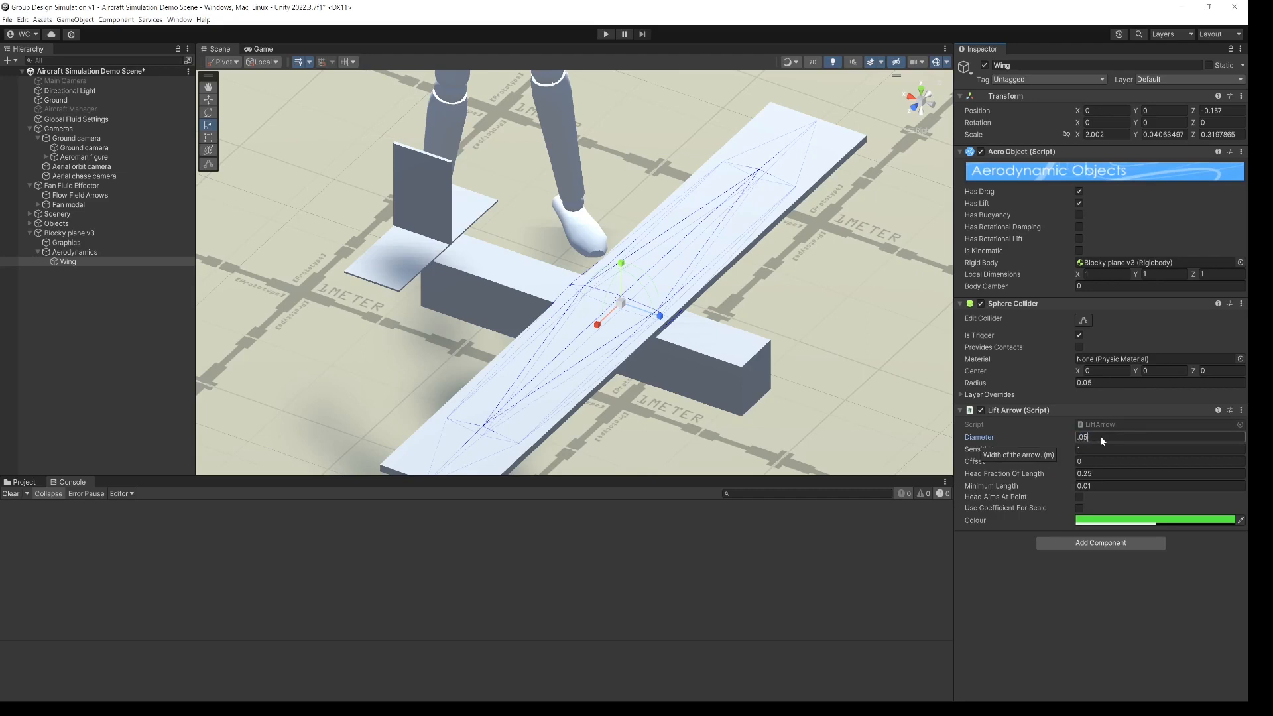
{"action": "left_click", "coordinate": [1018, 567]}
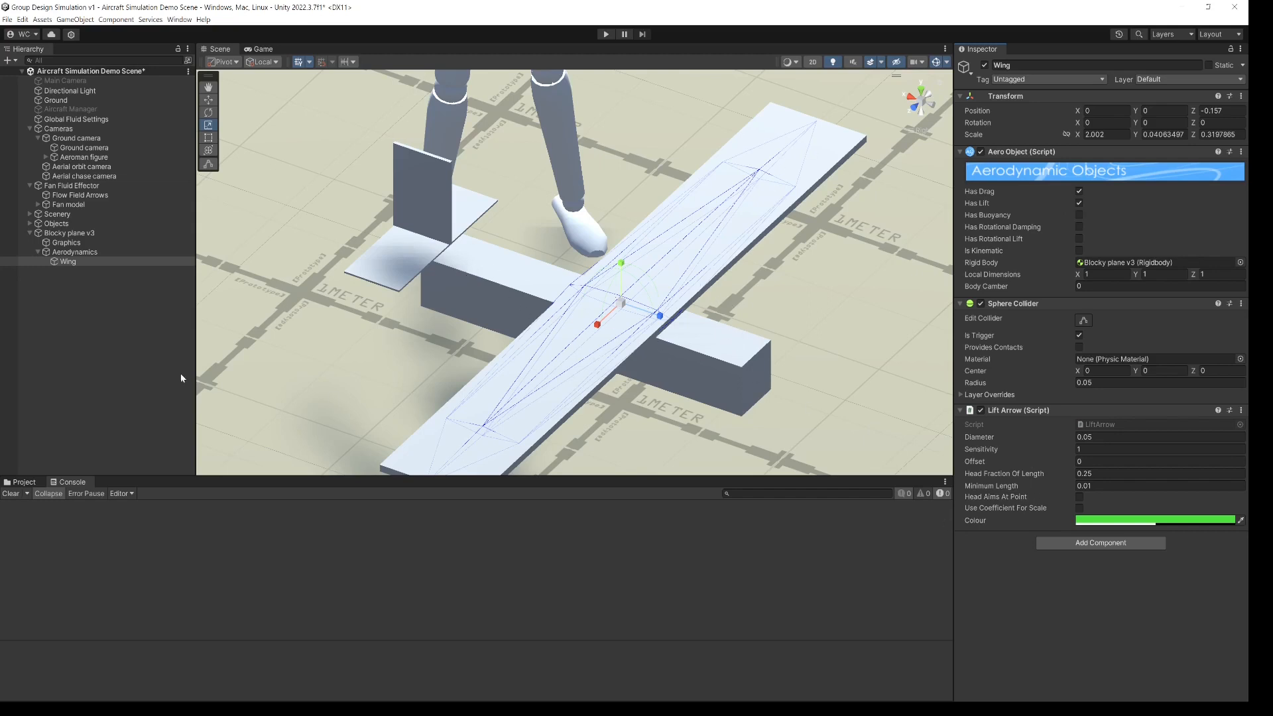
Duplicate the Wing object and rename the copy Tailplane
{"action": "left_click", "coordinate": [64, 263]}
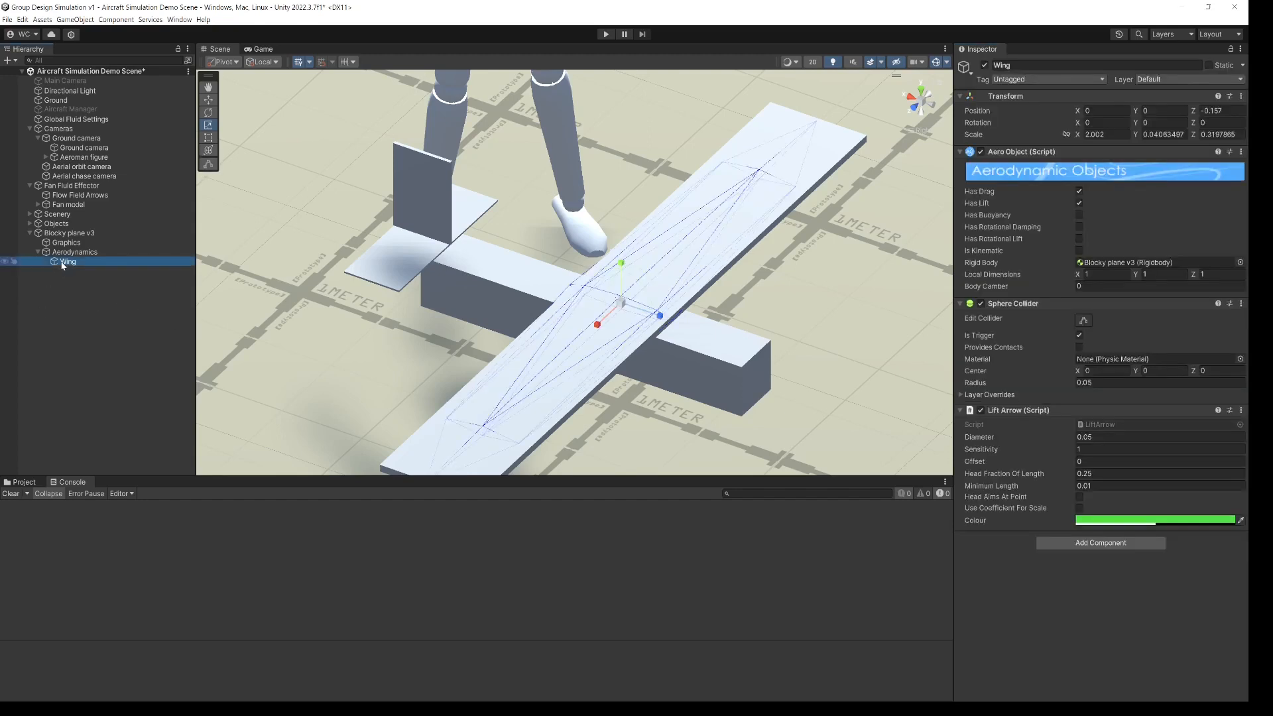
{"action": "key", "text": "ctrl+d"}
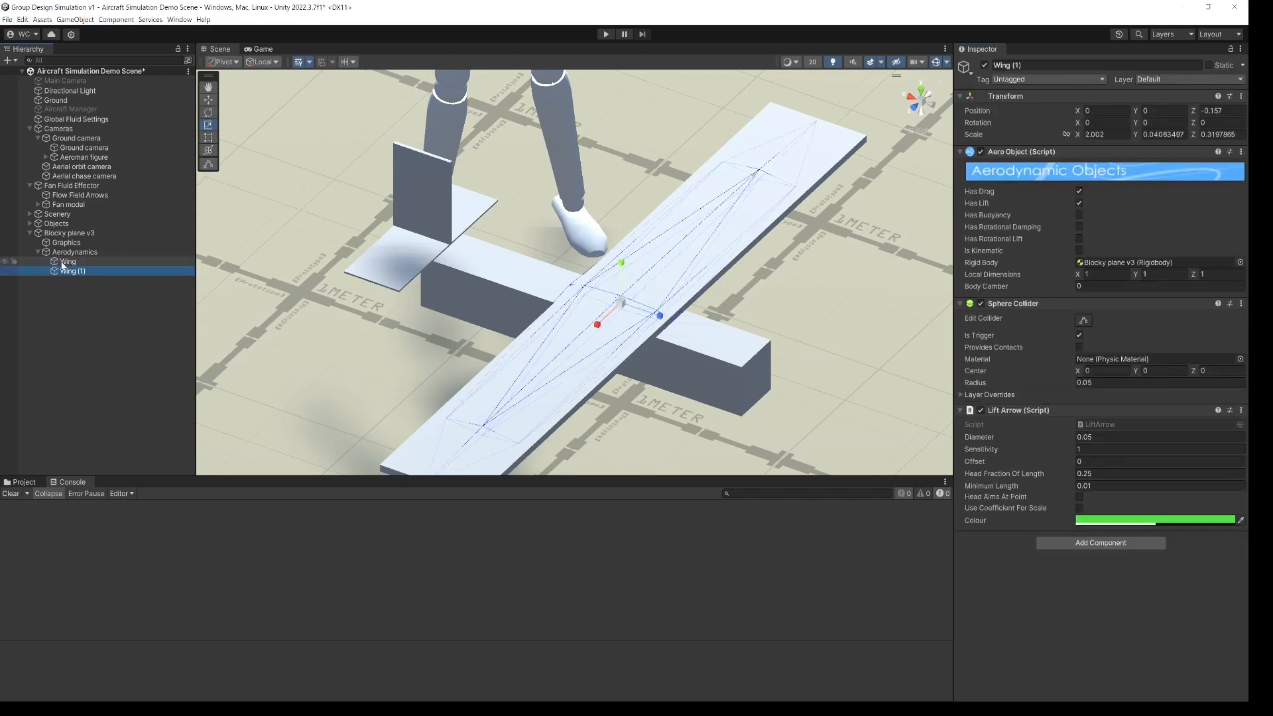
{"action": "left_click", "coordinate": [69, 272]}
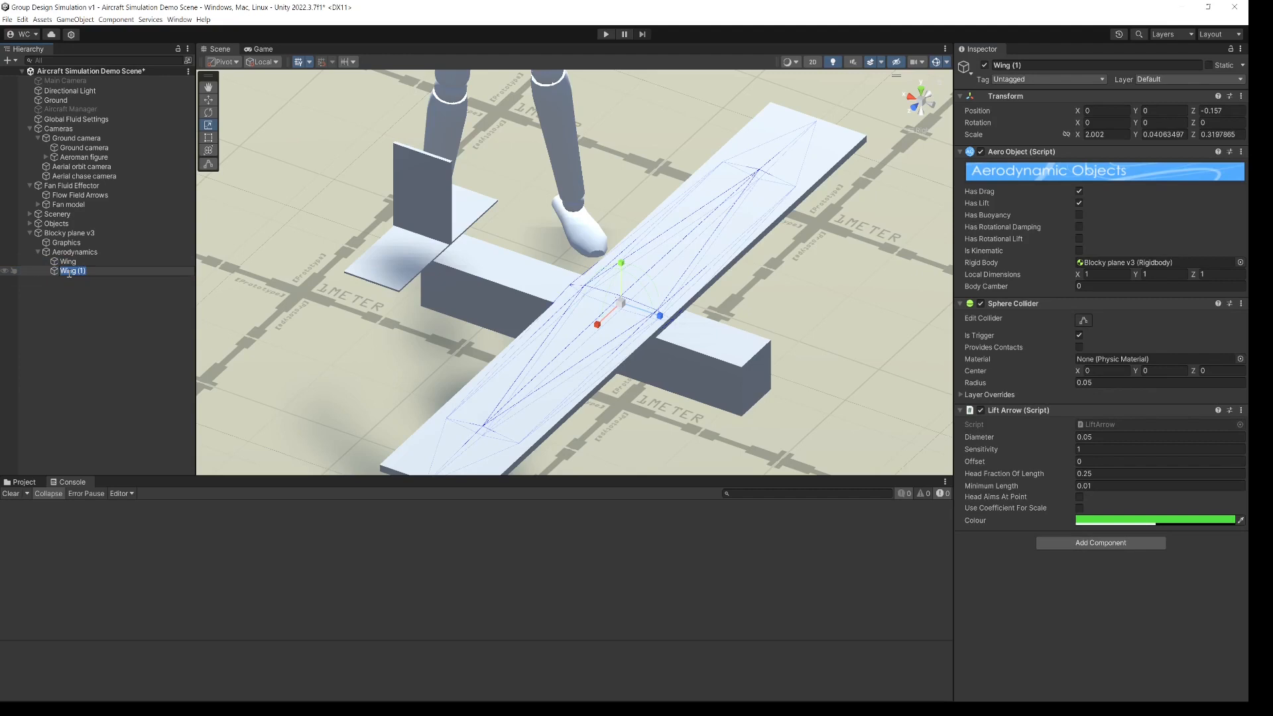
{"action": "type", "text": "Tailplane"}
{"action": "key", "text": "Return"}
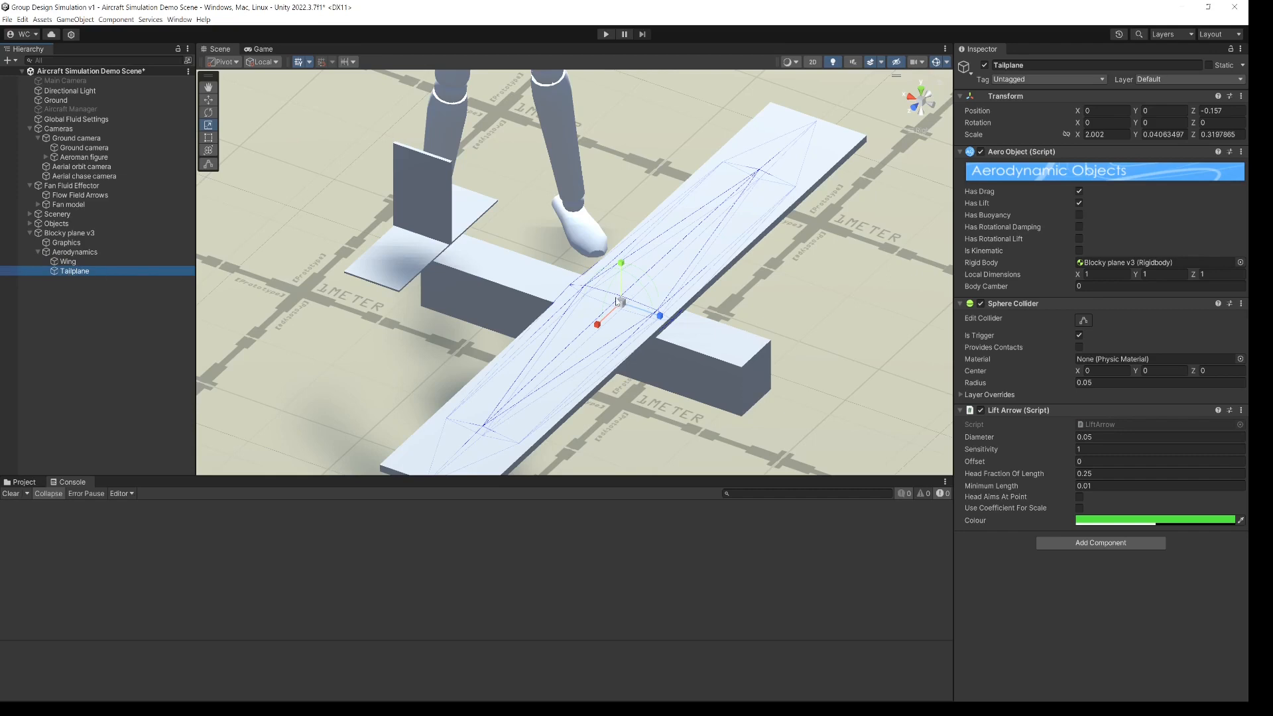
Move Tailplane back to Z -0.797 and scale it to about 0.503 × 0.036 × 0.192 to fit the horizontal tail surface
{"action": "key", "text": "w"}
{"action": "left_click_drag", "start_coordinate": [658, 317], "coordinate": [452, 262]}
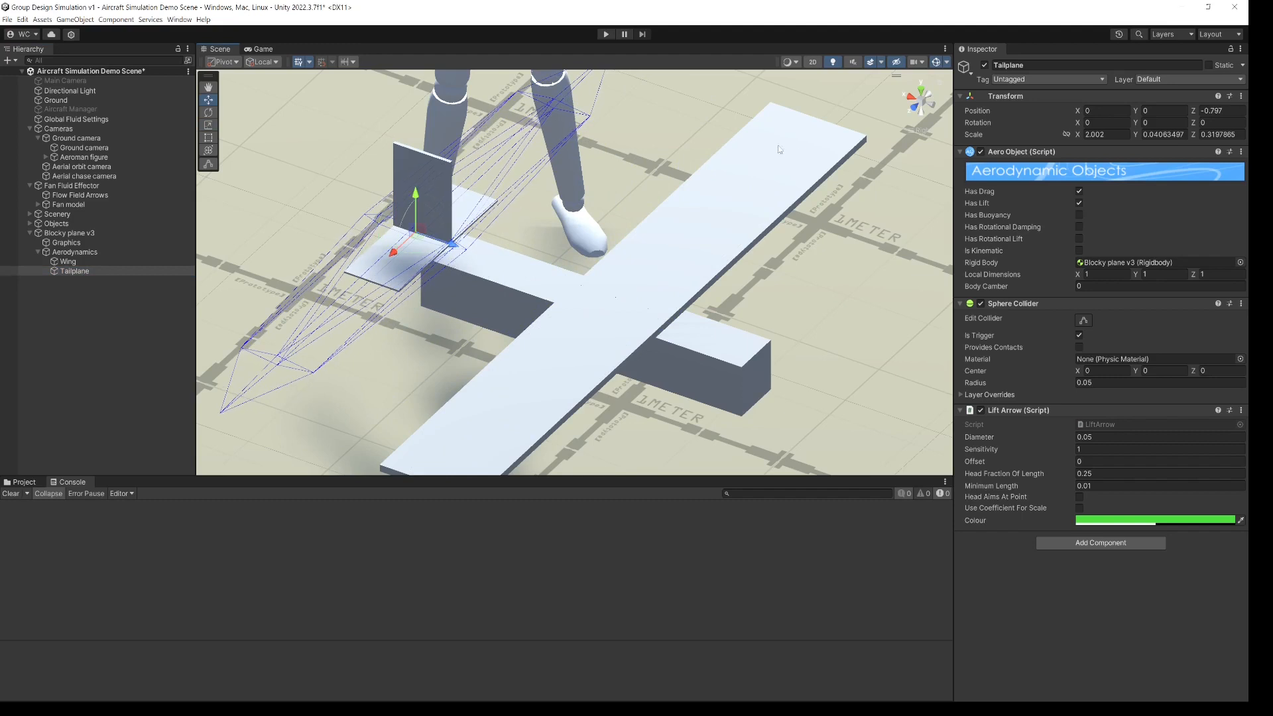
{"action": "left_click", "coordinate": [922, 92]}
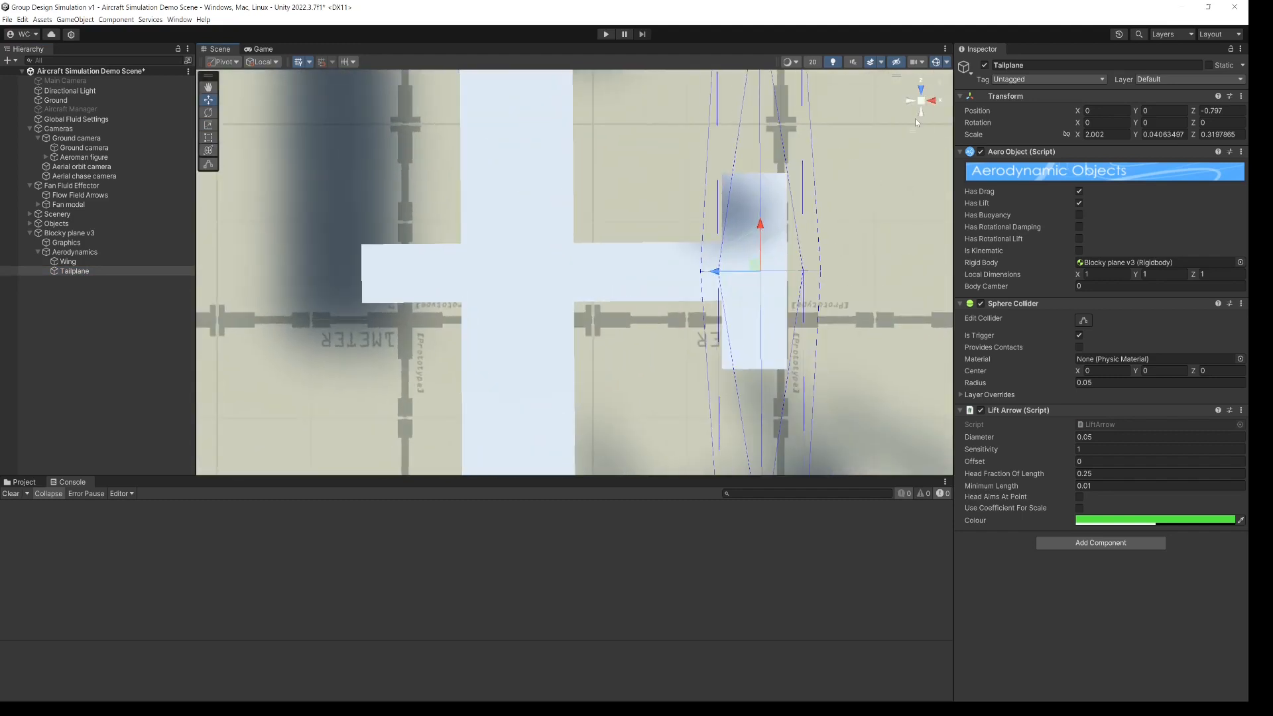
{"action": "left_click", "coordinate": [921, 101]}
{"action": "left_click", "coordinate": [921, 101]}
{"action": "scroll", "coordinate": [809, 212], "scroll_direction": "down", "scroll_amount": 5}
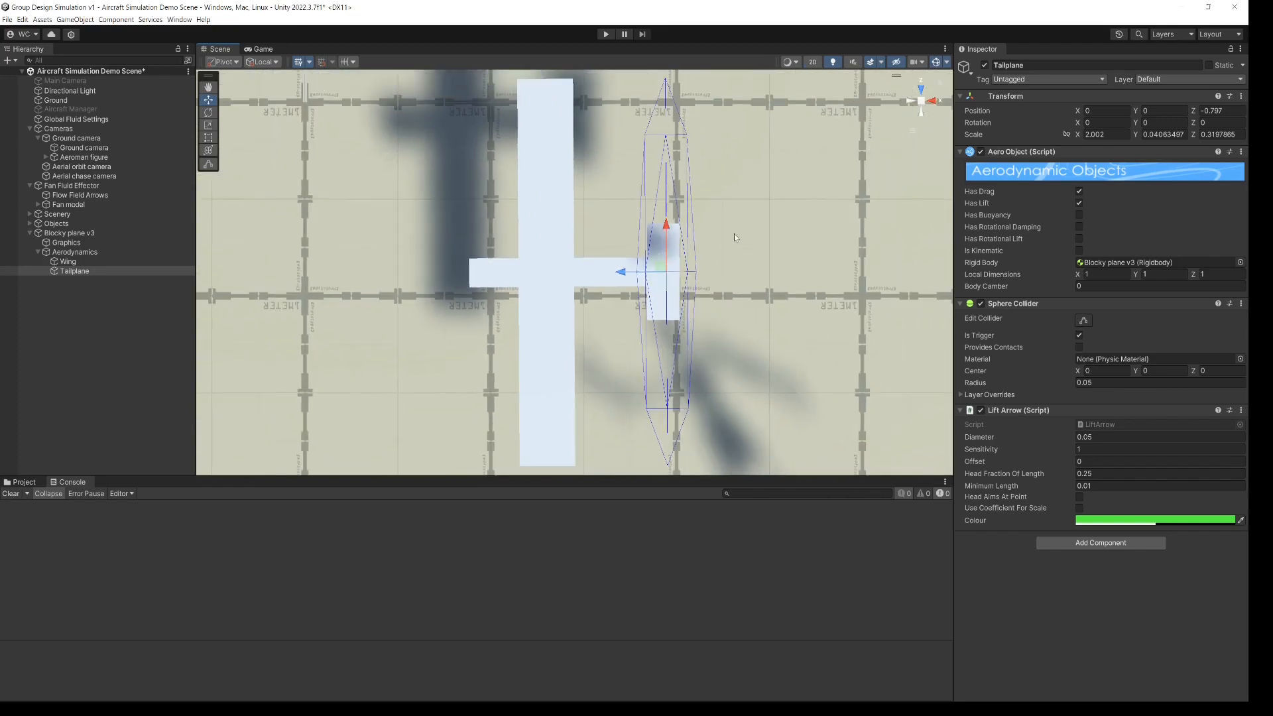
{"action": "key", "text": "r"}
{"action": "left_click_drag", "start_coordinate": [661, 226], "coordinate": [640, 273]}
{"action": "left_click", "coordinate": [934, 102]}
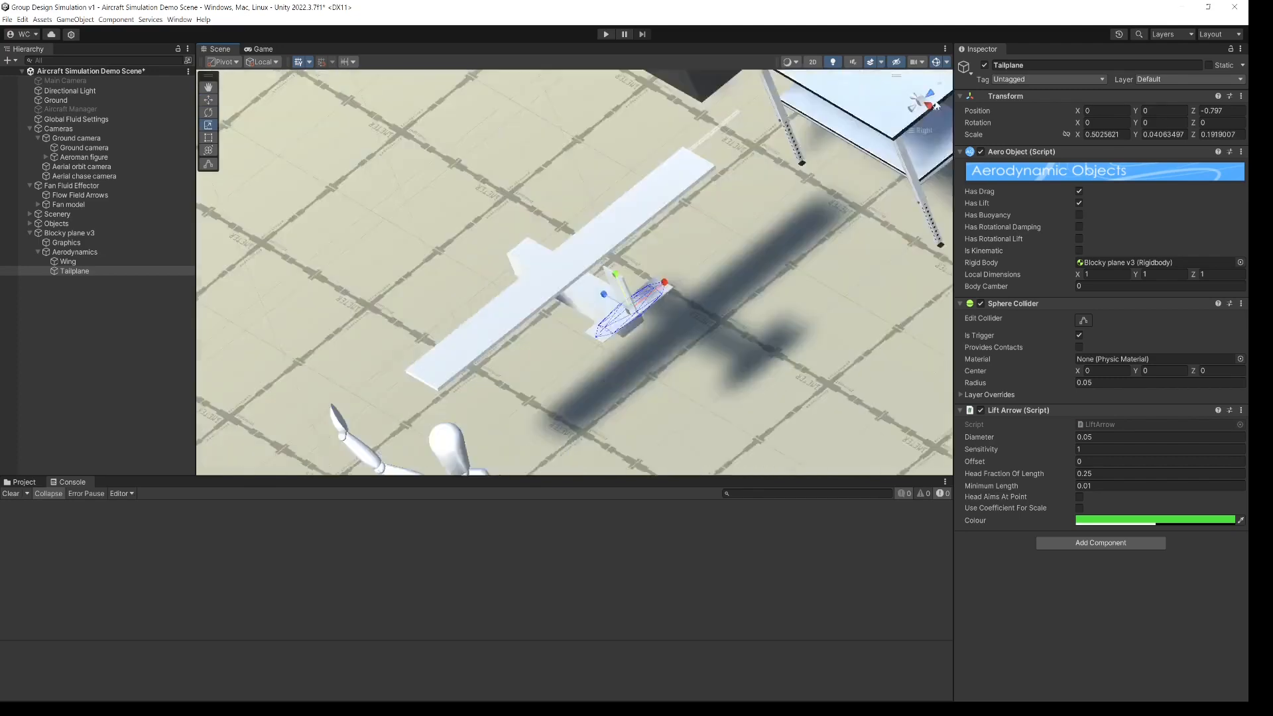
{"action": "left_click_drag", "start_coordinate": [575, 233], "coordinate": [576, 244]}
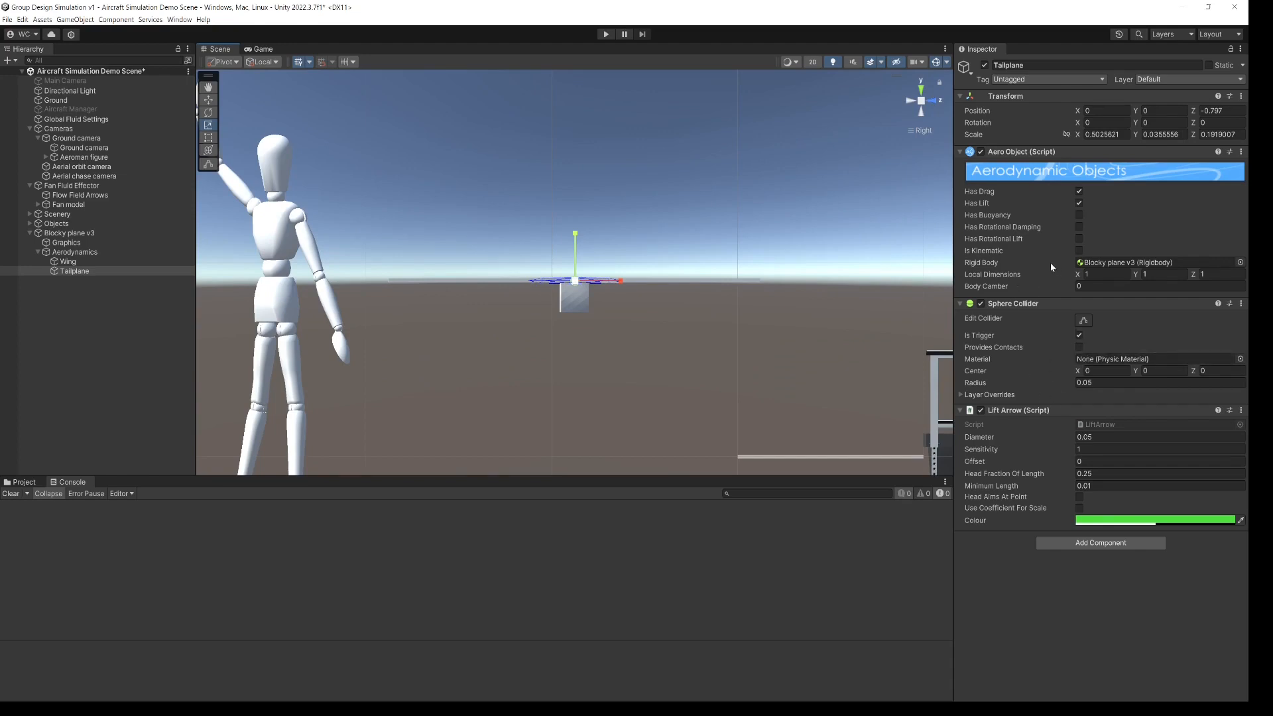
Duplicate the Tailplane object and rename the copy Fin
{"action": "left_click", "coordinate": [1116, 264]}
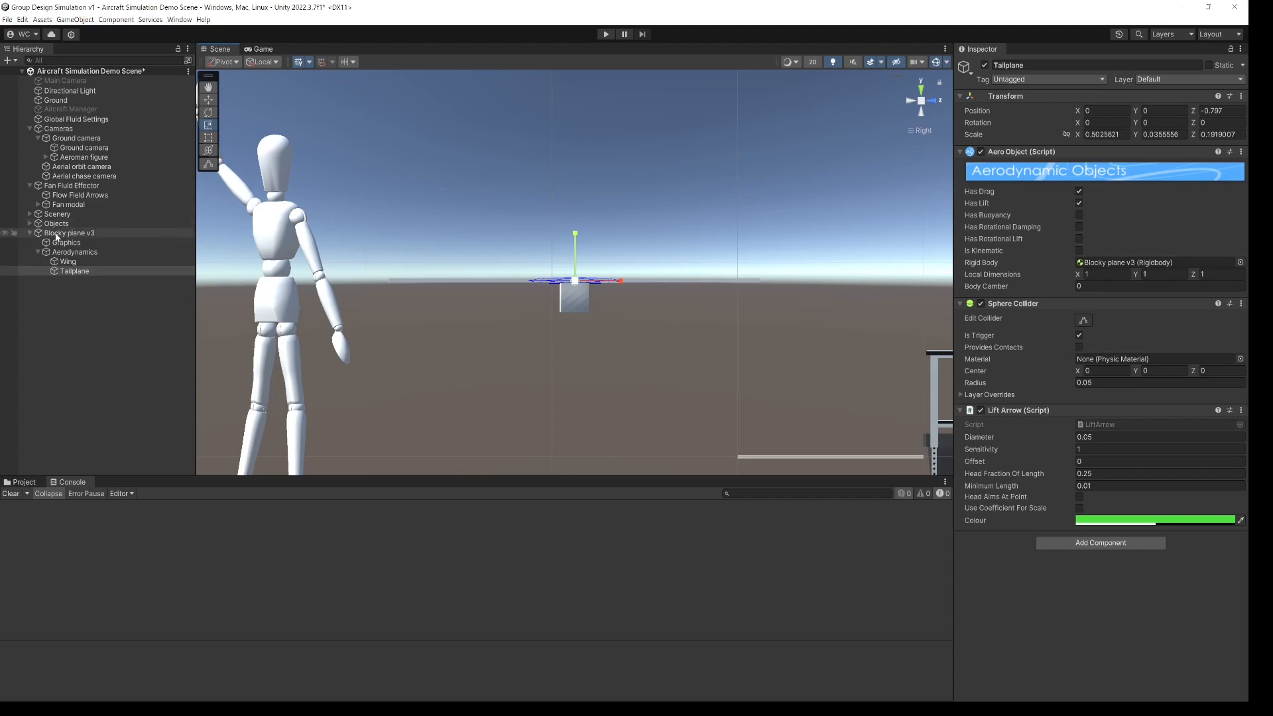
{"action": "left_click", "coordinate": [73, 272]}
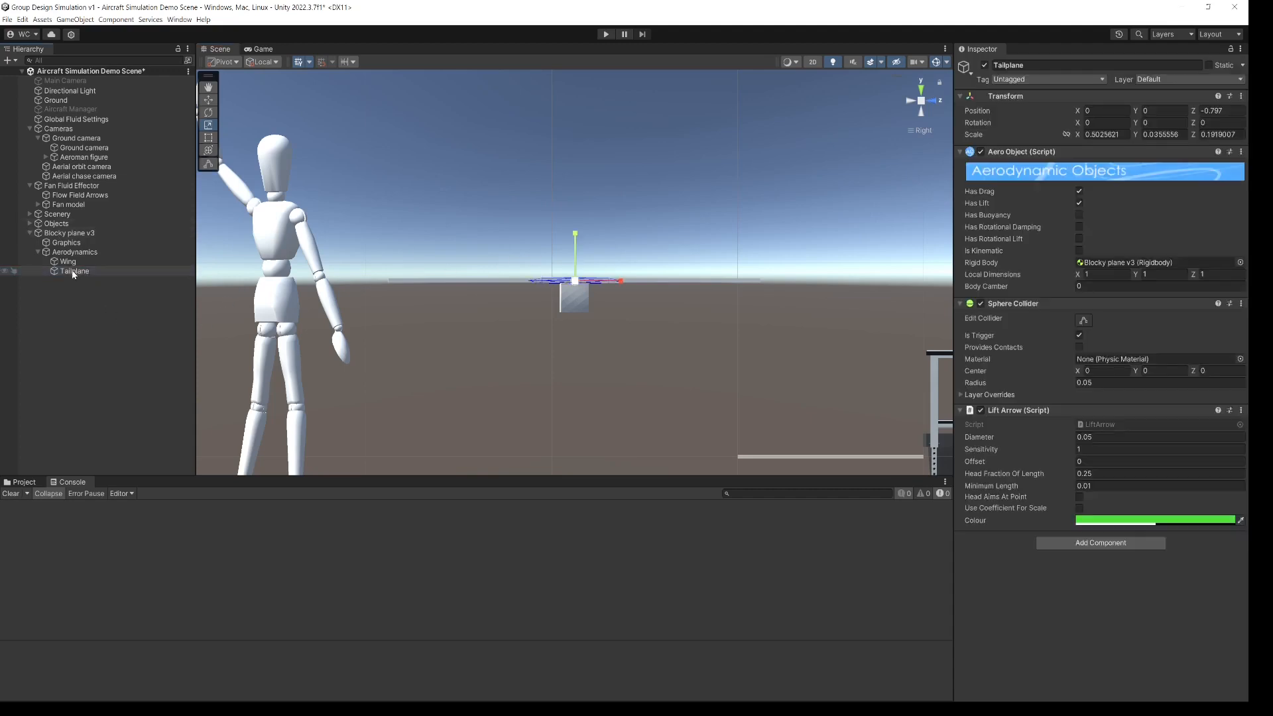
{"action": "key", "text": "ctrl+d"}
{"action": "left_click", "coordinate": [79, 281]}
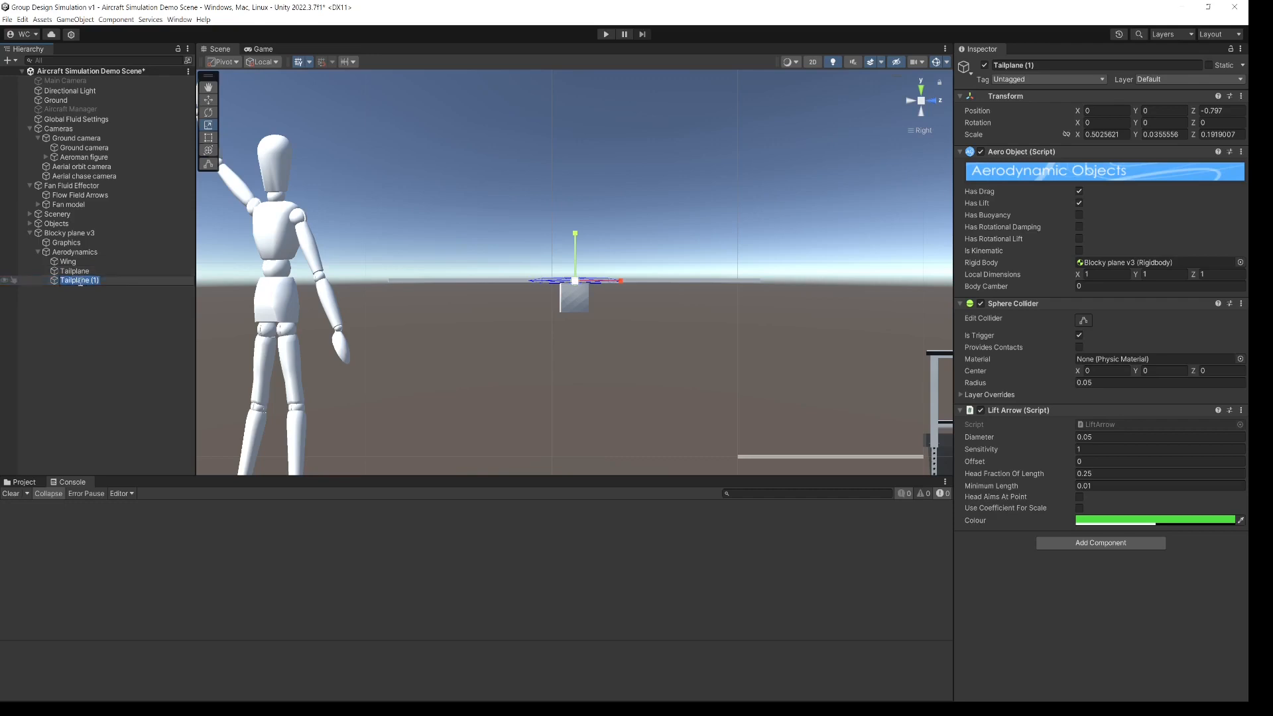
{"action": "type", "text": "Fin"}
{"action": "key", "text": "Return"}
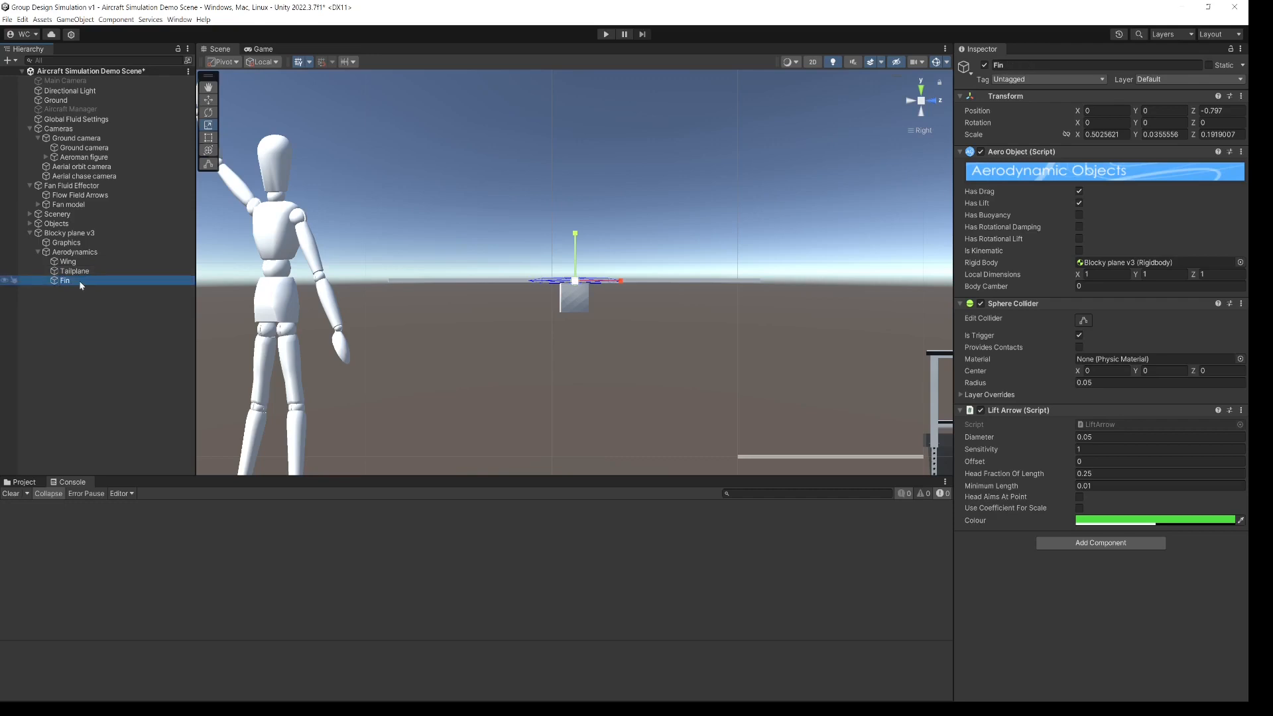
Set Fin's Z rotation to 90 so it stands upright
{"action": "middle_click_drag", "start_coordinate": [540, 232], "coordinate": [539, 276]}
{"action": "right_click_drag", "start_coordinate": [538, 277], "coordinate": [595, 315]}
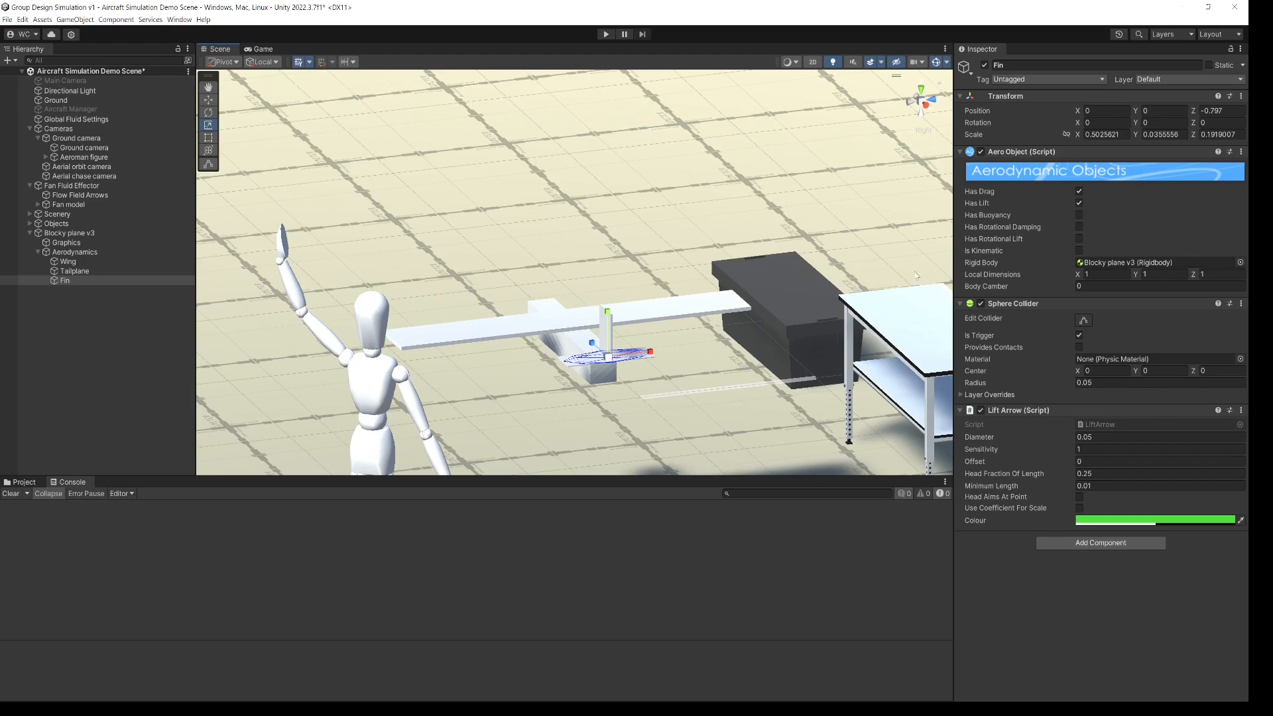
{"action": "left_click", "coordinate": [1220, 121]}
{"action": "type", "text": "90"}
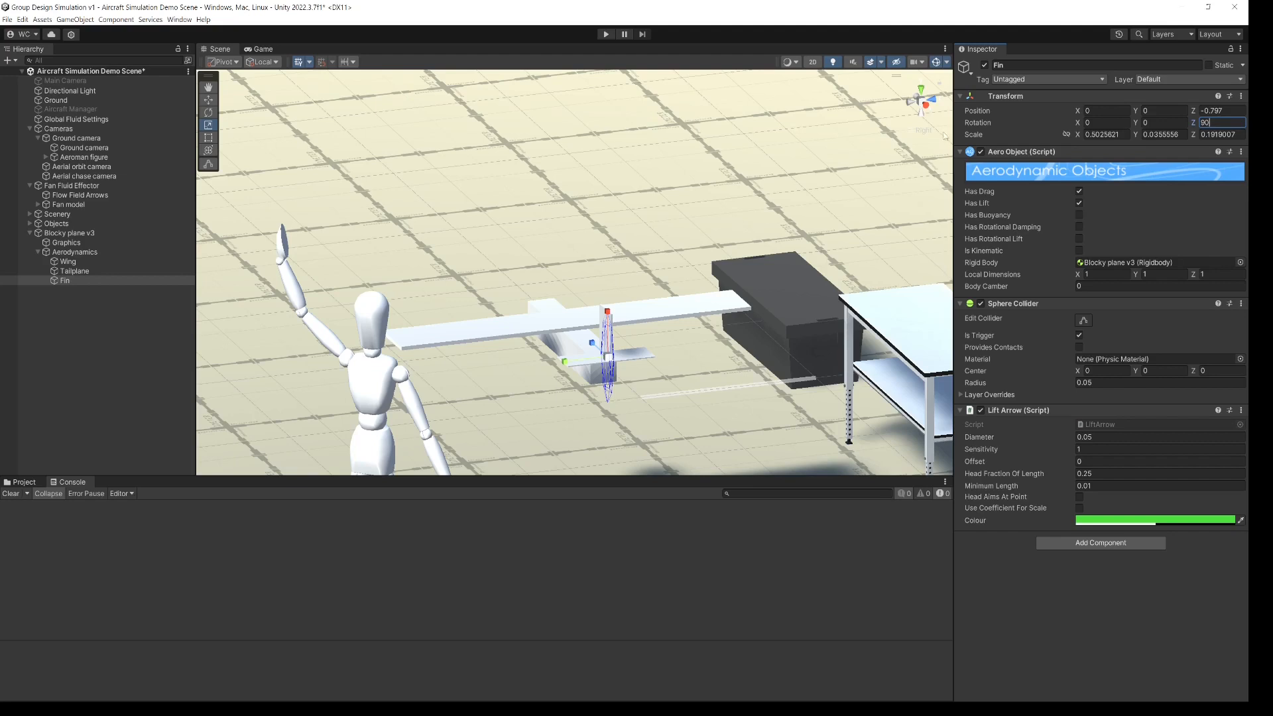
Scale Fin to about 0.27 in X and move it onto the vertical tail at about Y 0.135, Z -0.766
{"action": "left_click", "coordinate": [936, 101]}
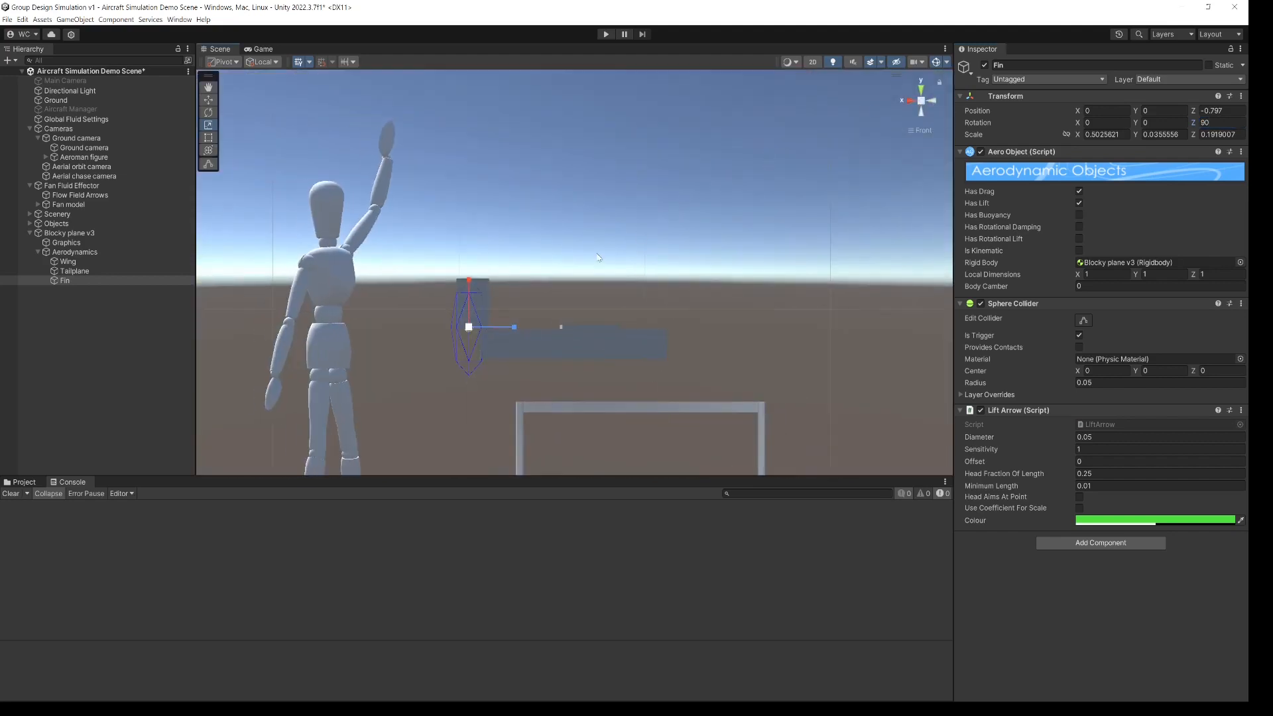
{"action": "mouse_move", "coordinate": [469, 279]}
{"action": "left_mouse_down"}
{"action": "mouse_move", "coordinate": [466, 306]}
{"action": "mouse_move", "coordinate": [469, 256]}
{"action": "left_mouse_up"}
{"action": "key", "text": "w"}
{"action": "left_click_drag", "start_coordinate": [513, 304], "coordinate": [617, 355]}
{"action": "left_click", "coordinate": [101, 325]}
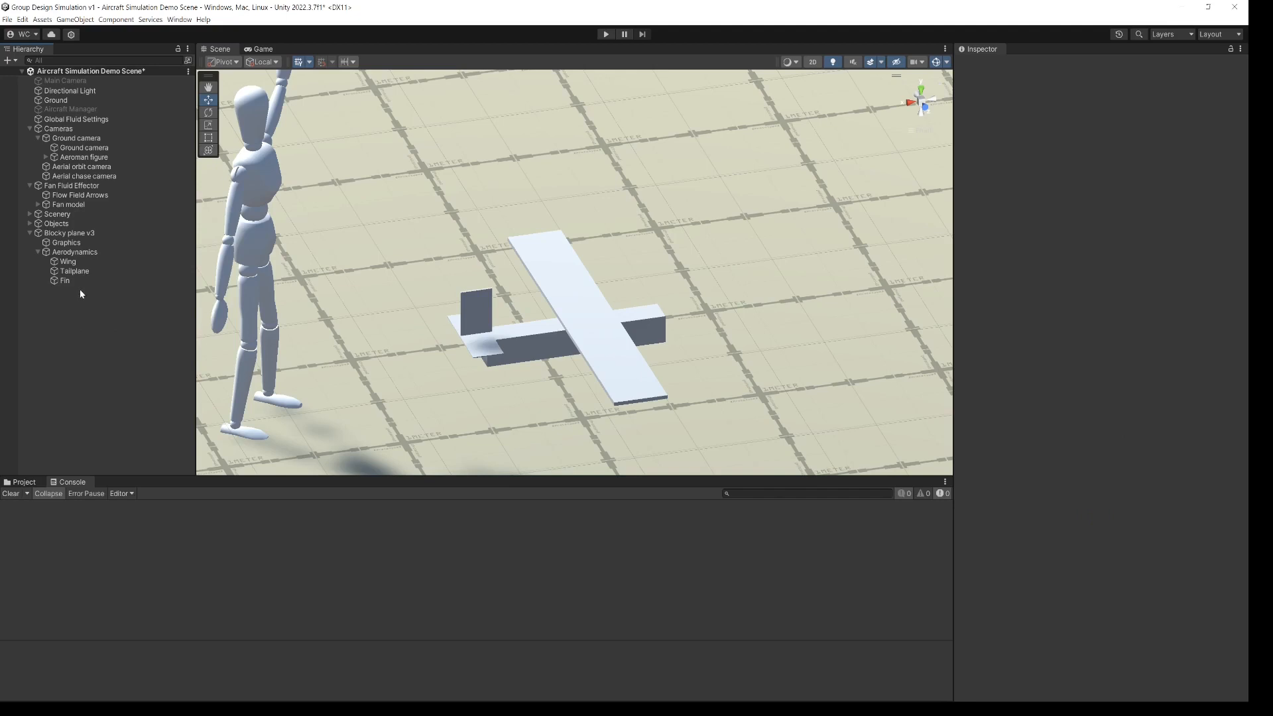
Duplicate the Fin object and rename the copy Fuselage
{"action": "left_click", "coordinate": [61, 283]}
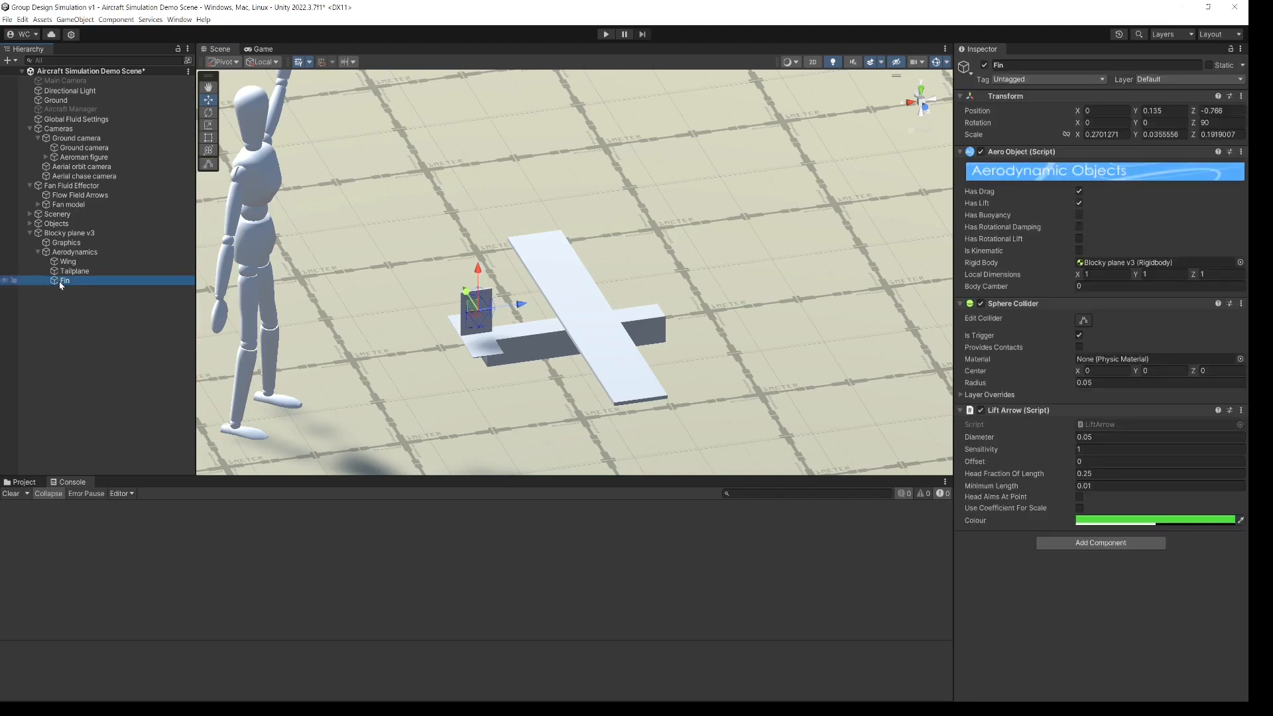
{"action": "key", "text": "ctrl+d"}
{"action": "key", "text": "F2"}
{"action": "type", "text": "Fuselage"}
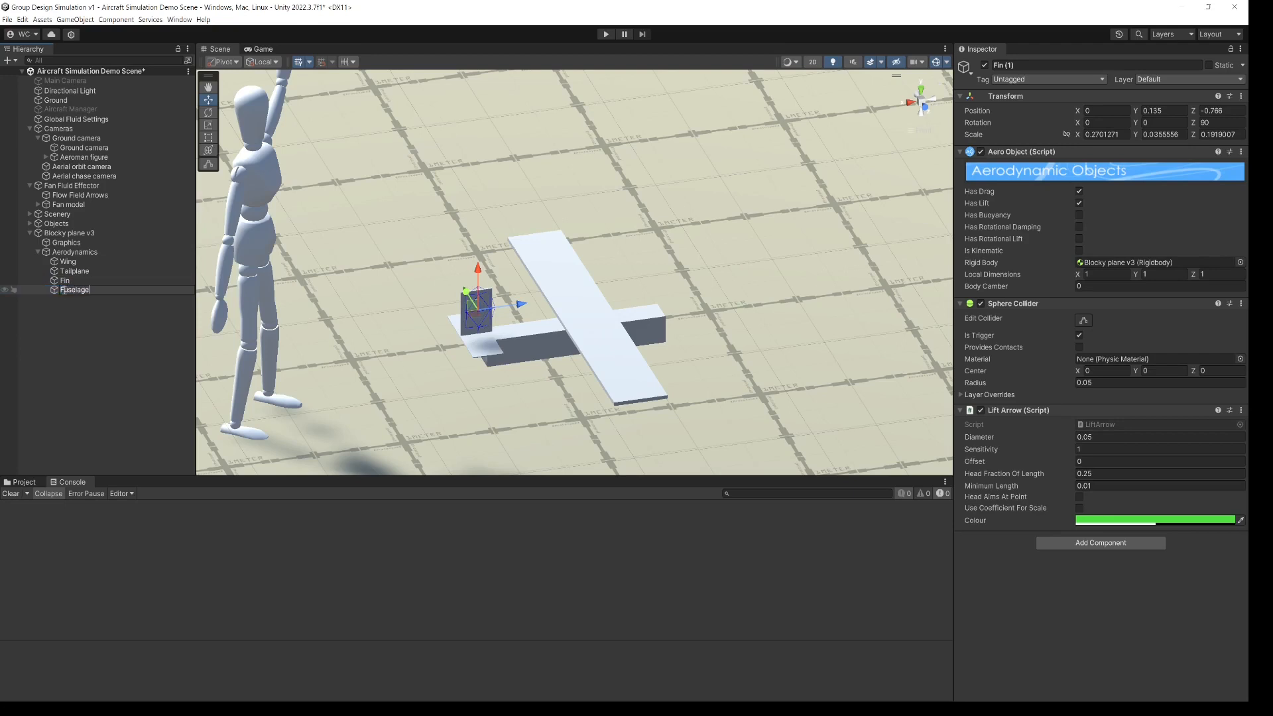
{"action": "key", "text": "Return"}
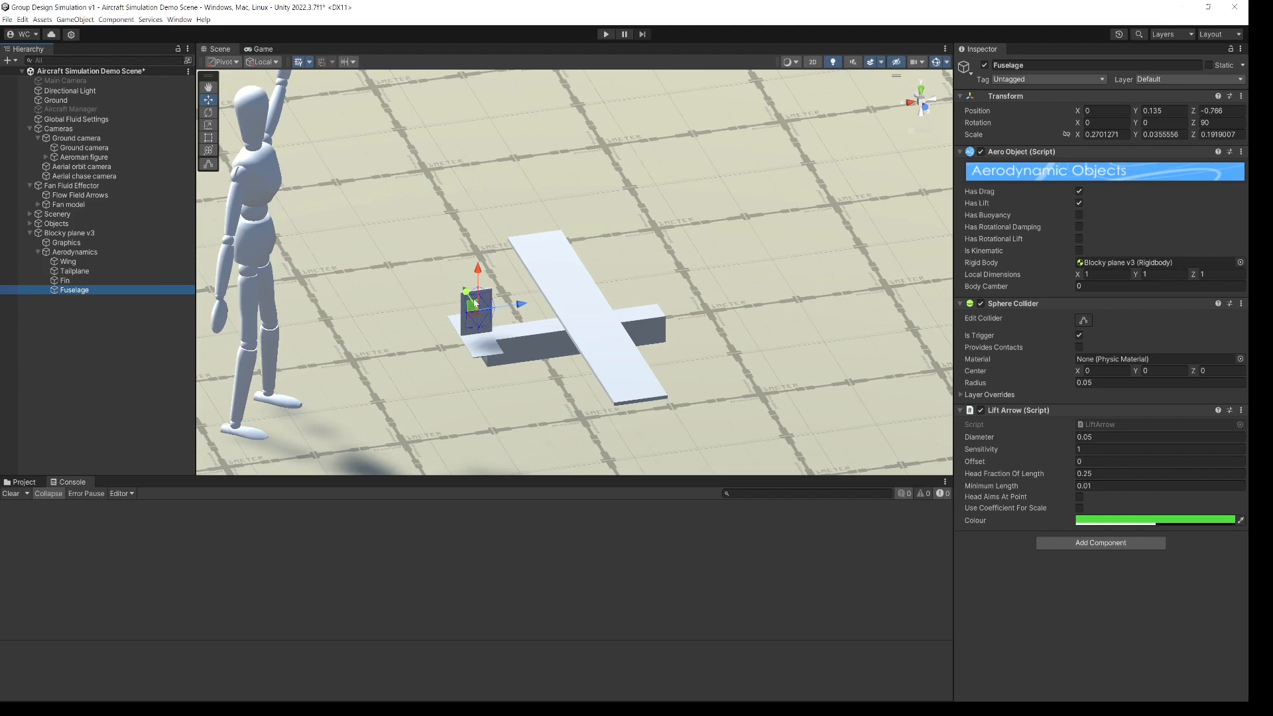
Move Fuselage onto the plane's body at about Y -0.101, Z -0.215 and scale it to about 0.161 in X and 0.982 in Z
{"action": "key", "text": "r"}
{"action": "left_click_drag", "start_coordinate": [478, 272], "coordinate": [795, 265]}
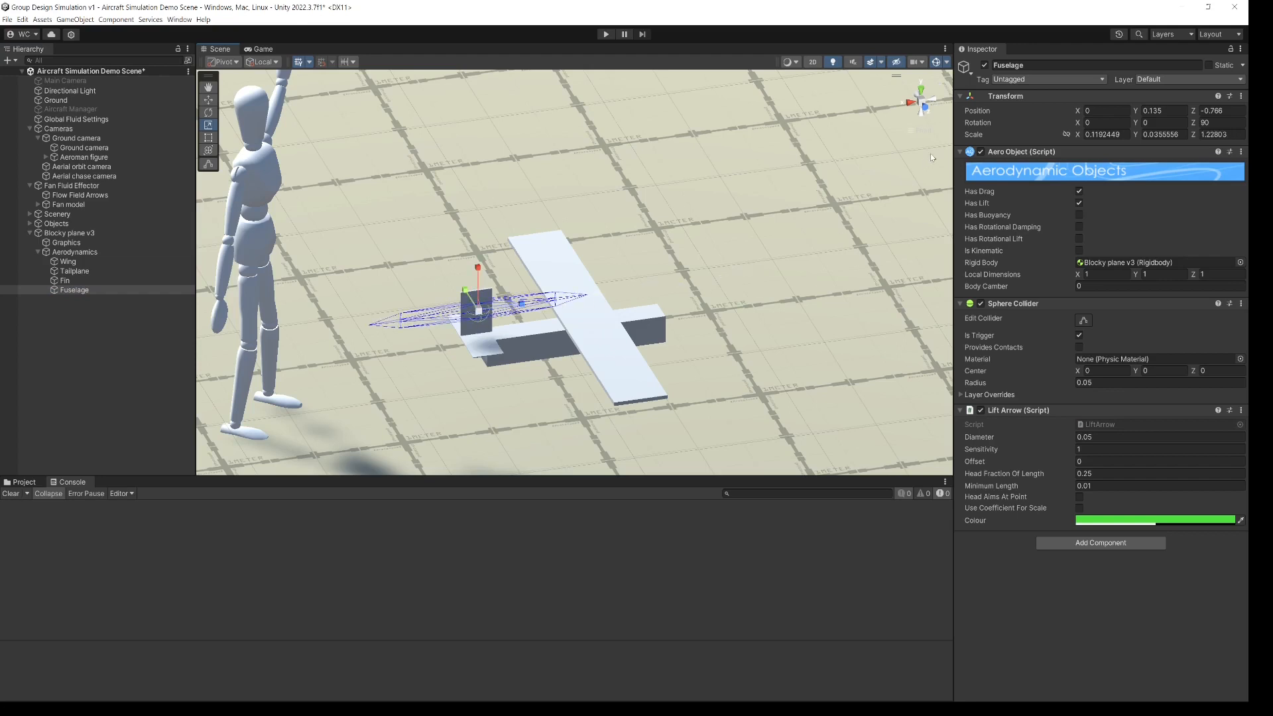
{"action": "left_click", "coordinate": [907, 100]}
{"action": "left_click", "coordinate": [907, 101]}
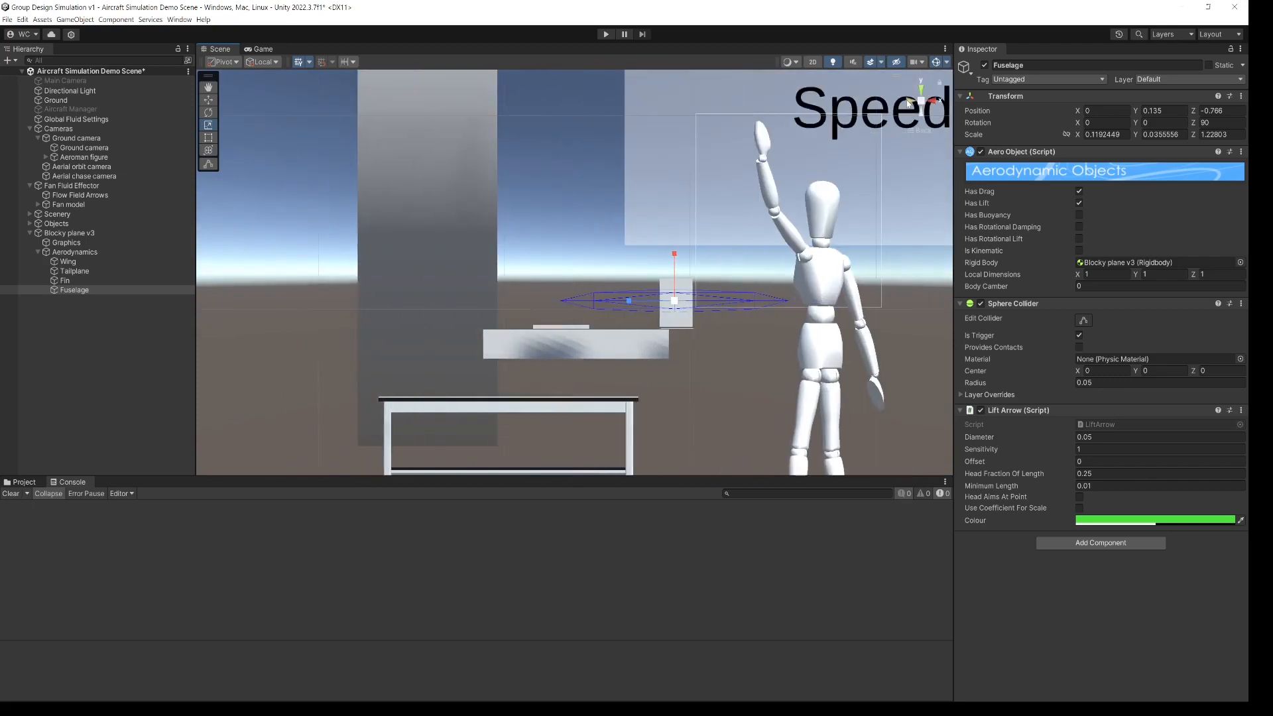
{"action": "key", "text": "w"}
{"action": "left_click_drag", "start_coordinate": [677, 302], "coordinate": [561, 299]}
{"action": "key", "text": "r"}
{"action": "left_click_drag", "start_coordinate": [526, 352], "coordinate": [537, 346]}
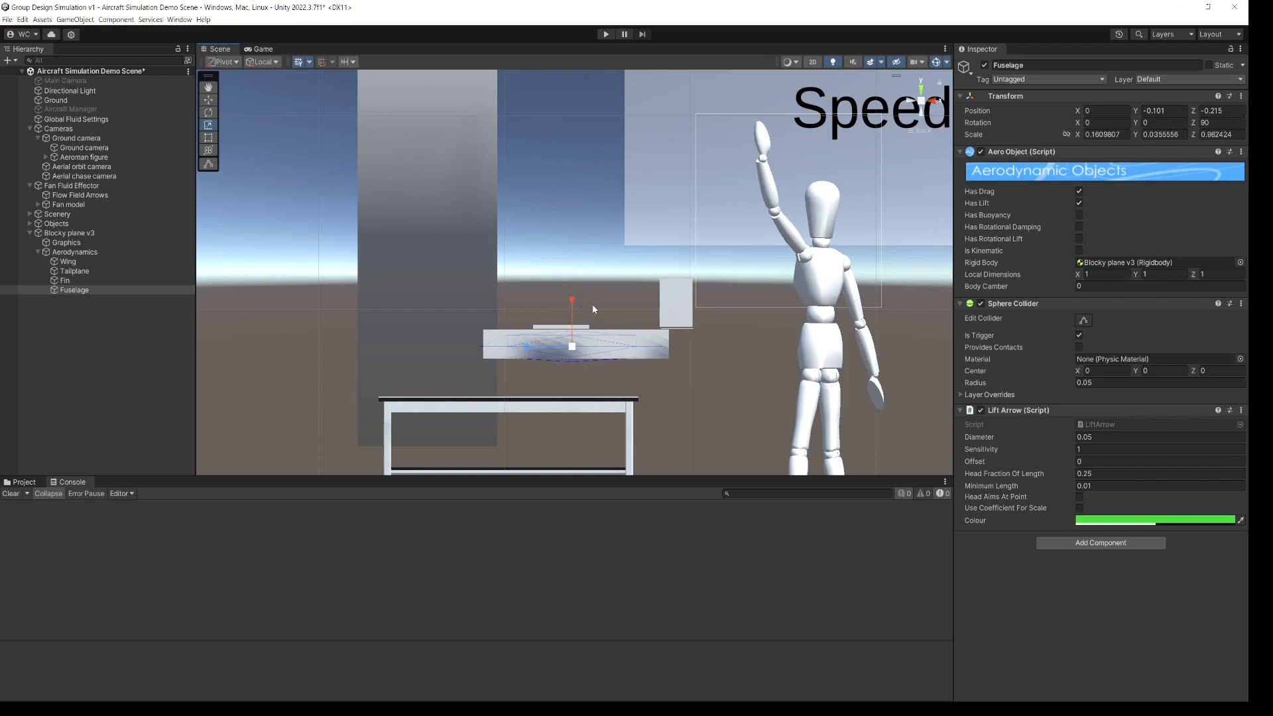
Widen Fuselage to a Y scale of about 0.175 to match the width of the plane's body
{"action": "left_click", "coordinate": [934, 101]}
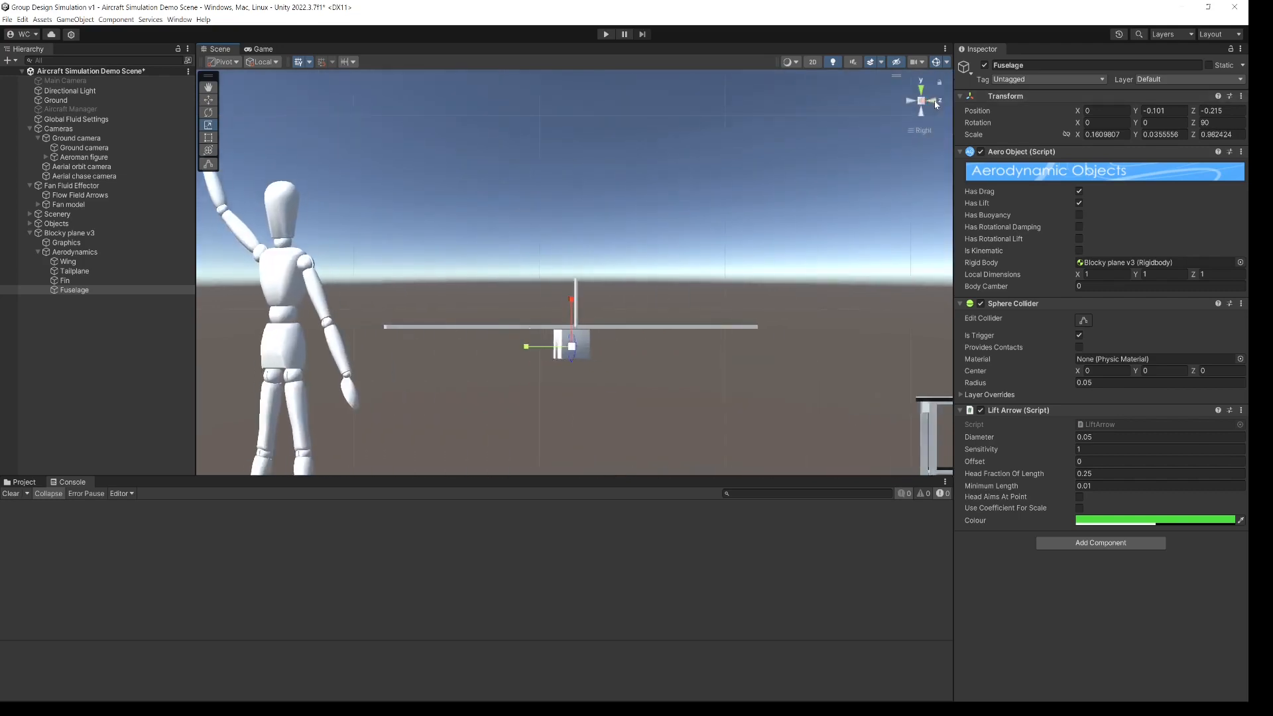
{"action": "left_click_drag", "start_coordinate": [530, 348], "coordinate": [352, 355]}
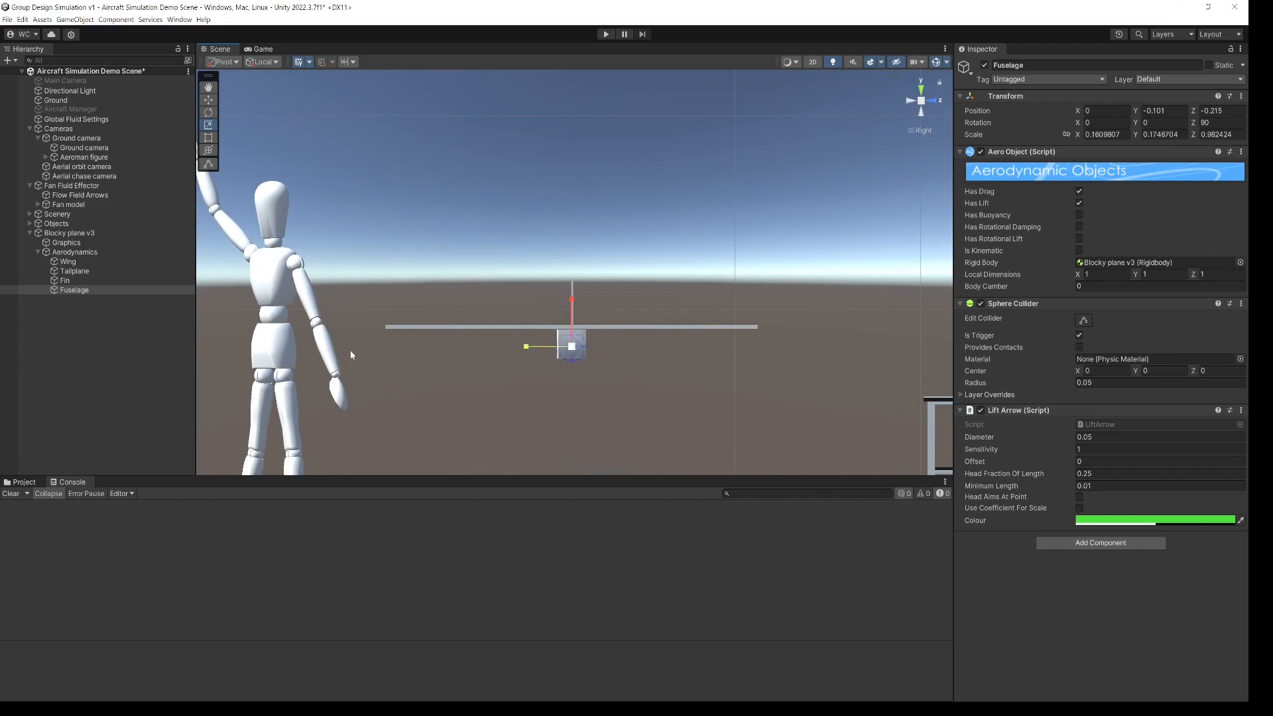
{"action": "left_click_drag", "start_coordinate": [529, 352], "coordinate": [887, 319], "text": "alt"}
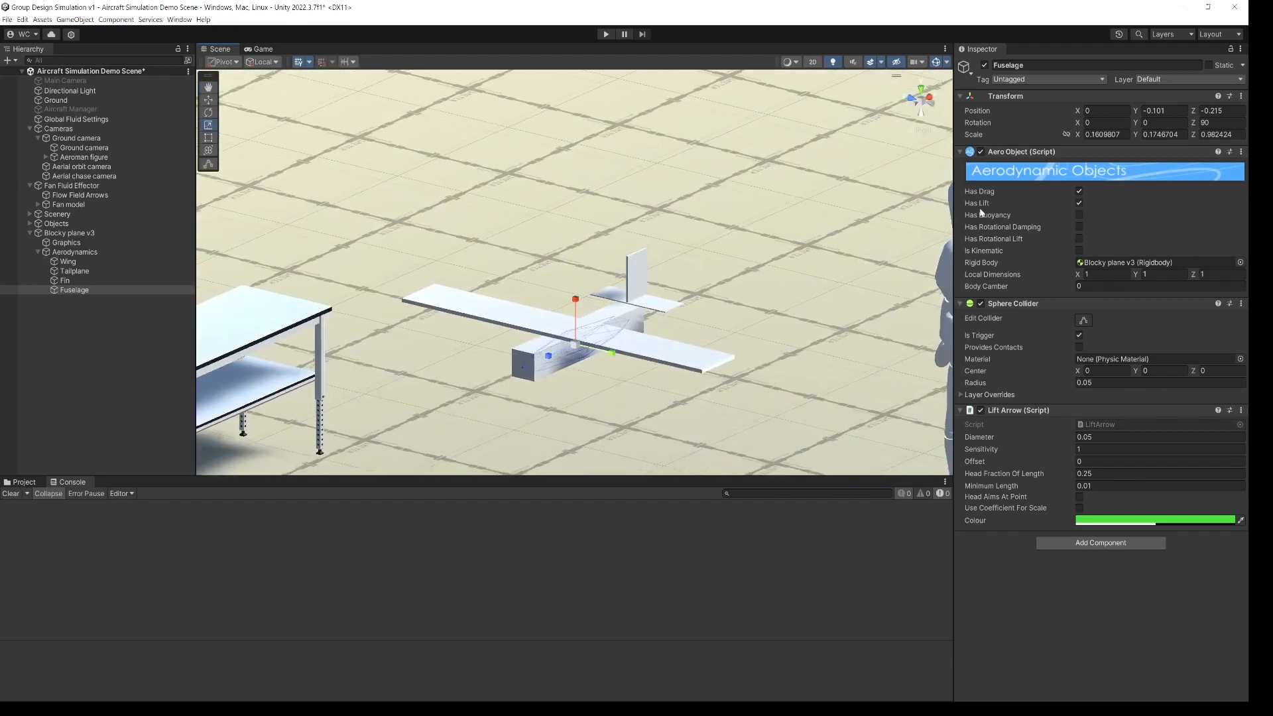
Turn off lift for Fuselage and remove its Lift Arrow component
{"action": "left_click", "coordinate": [1079, 203]}
{"action": "left_click", "coordinate": [1241, 411]}
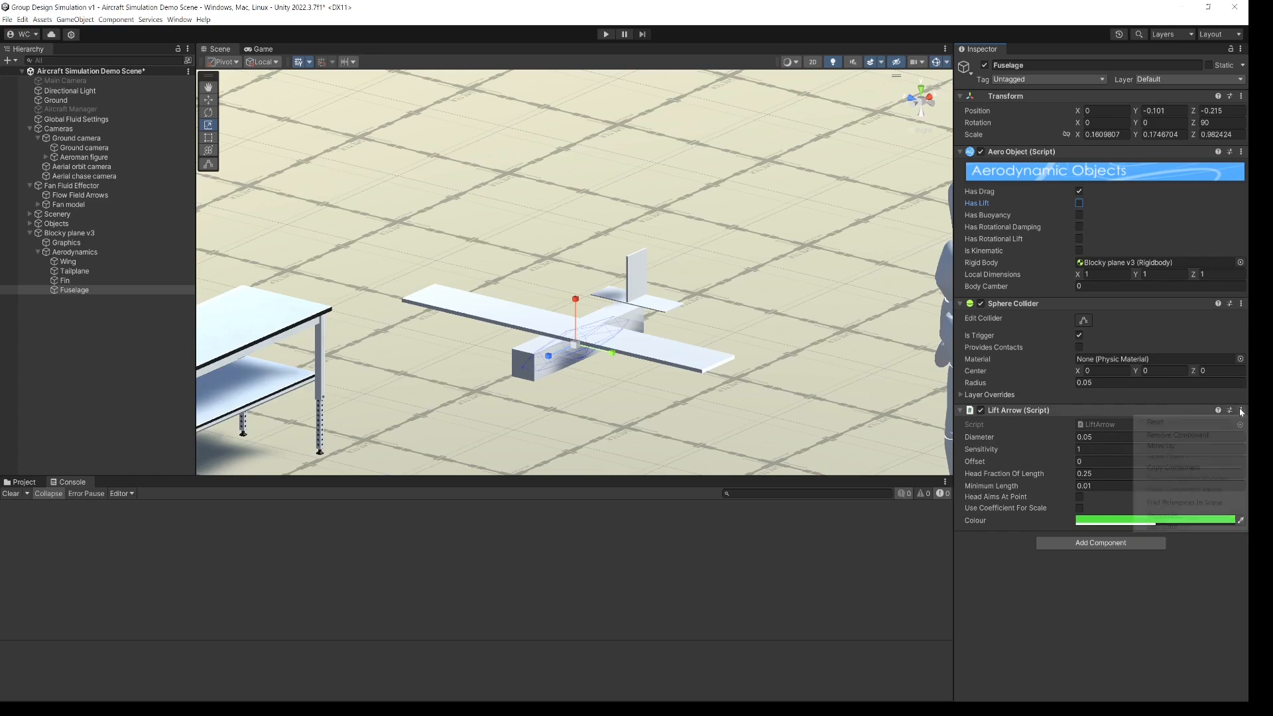
{"action": "left_click", "coordinate": [1190, 435]}
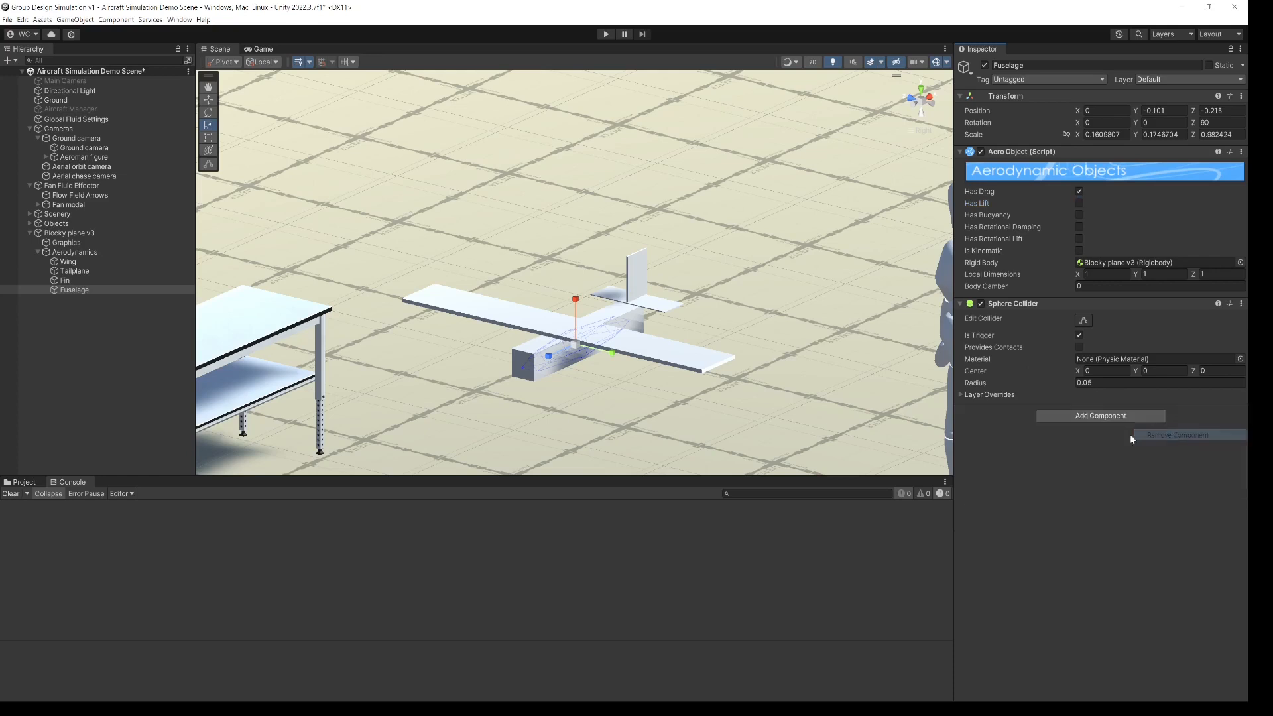
Add a Drag Arrow component to Fuselage
{"action": "left_click", "coordinate": [1082, 416]}
{"action": "type", "text": "dra"}
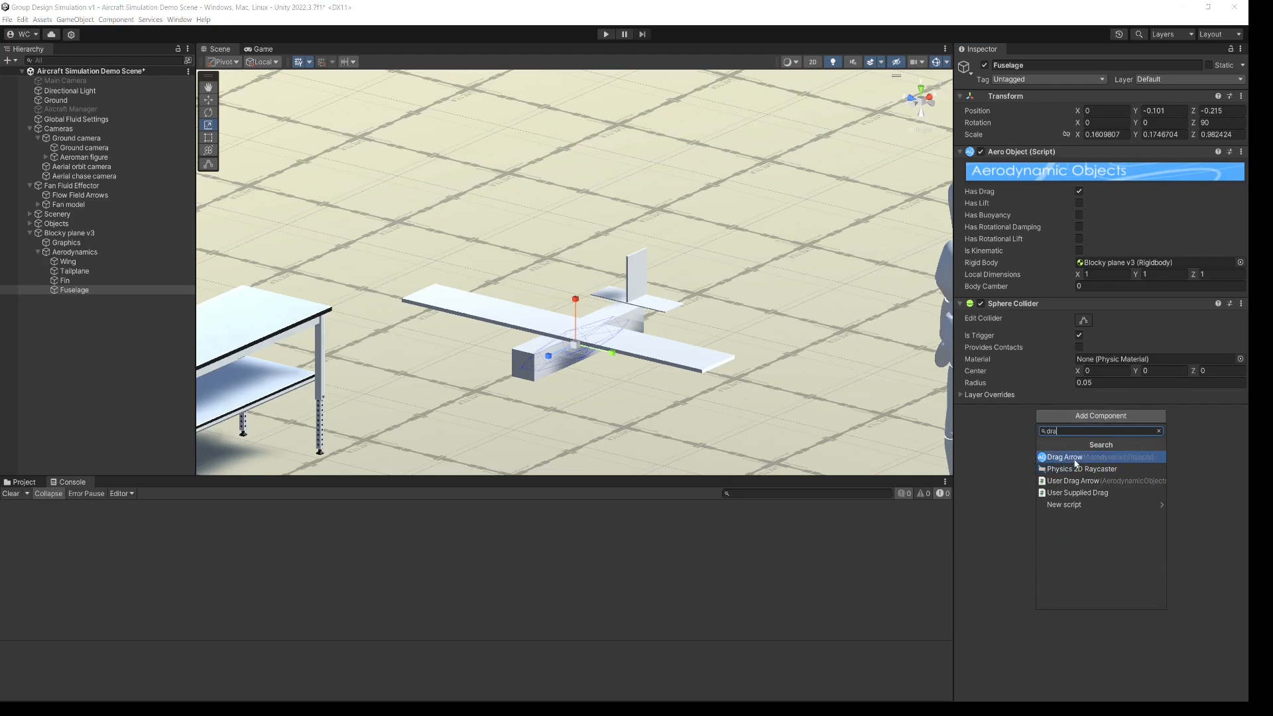
{"action": "left_click", "coordinate": [1077, 457]}
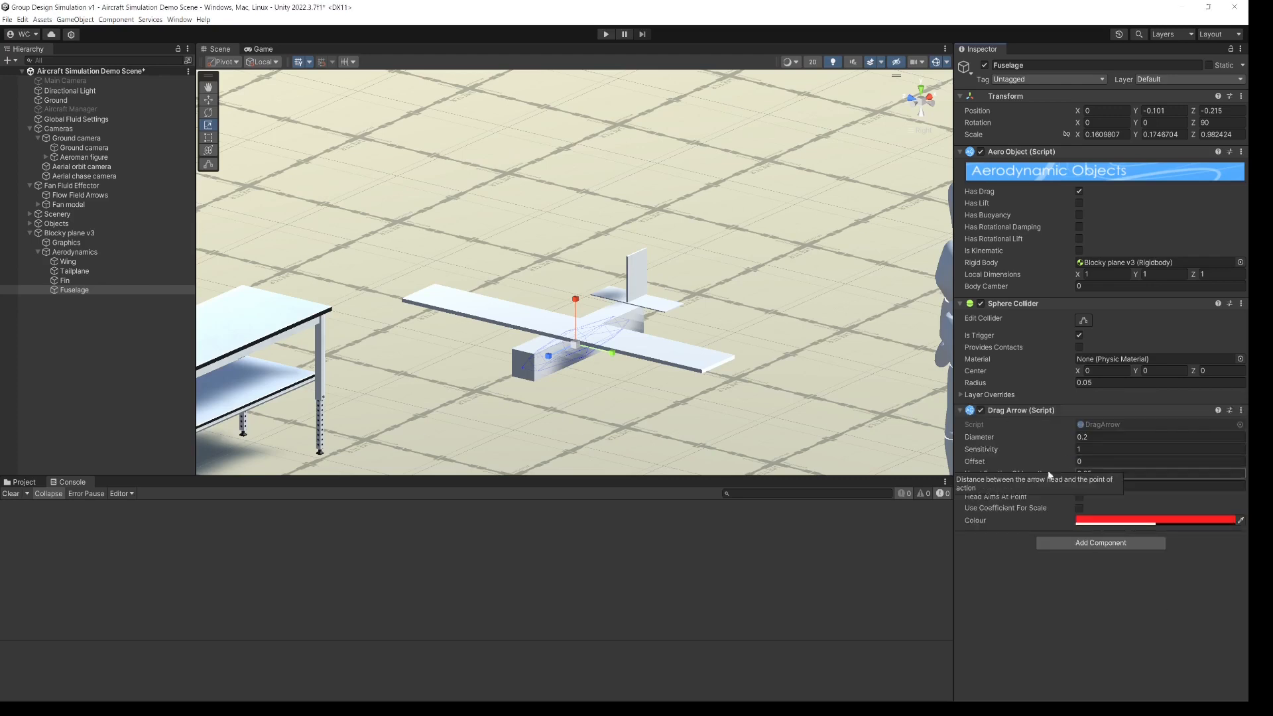
Set Fuselage's drag arrow to a diameter of 0.05 and a sensitivity of 40
{"action": "left_click", "coordinate": [1098, 437]}
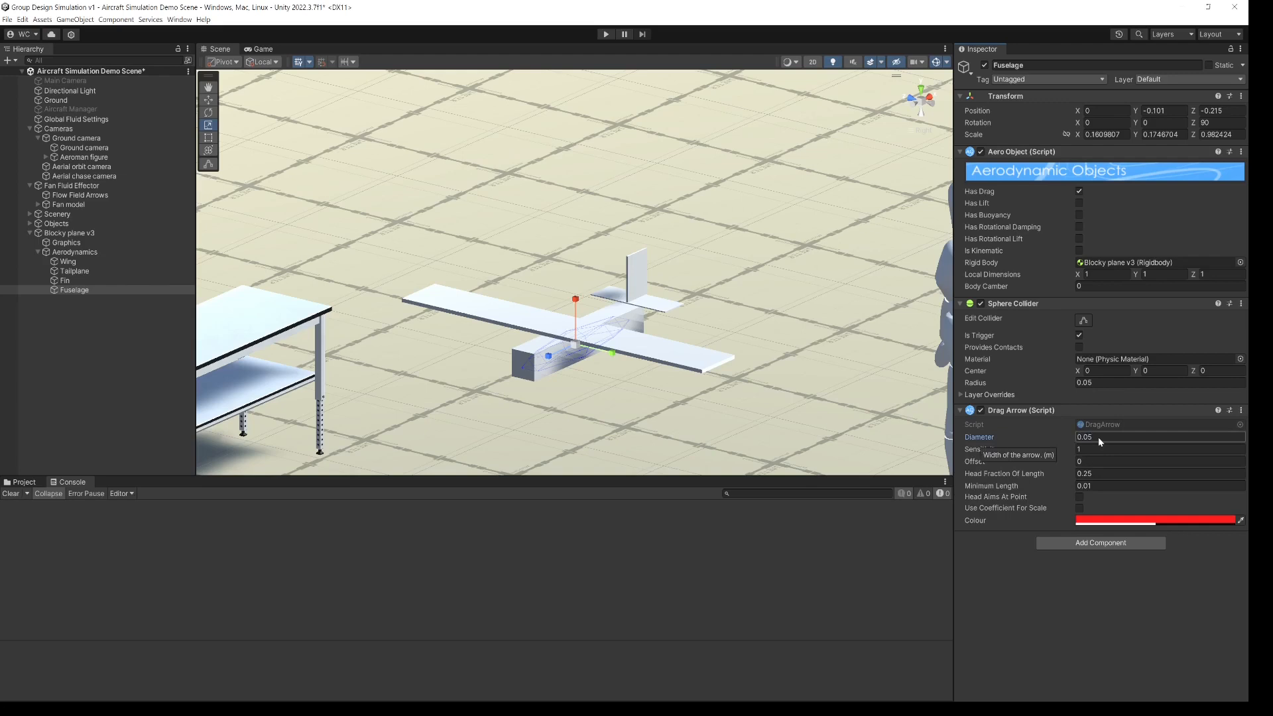
{"action": "type", "text": "0.05"}
{"action": "left_click", "coordinate": [1091, 449]}
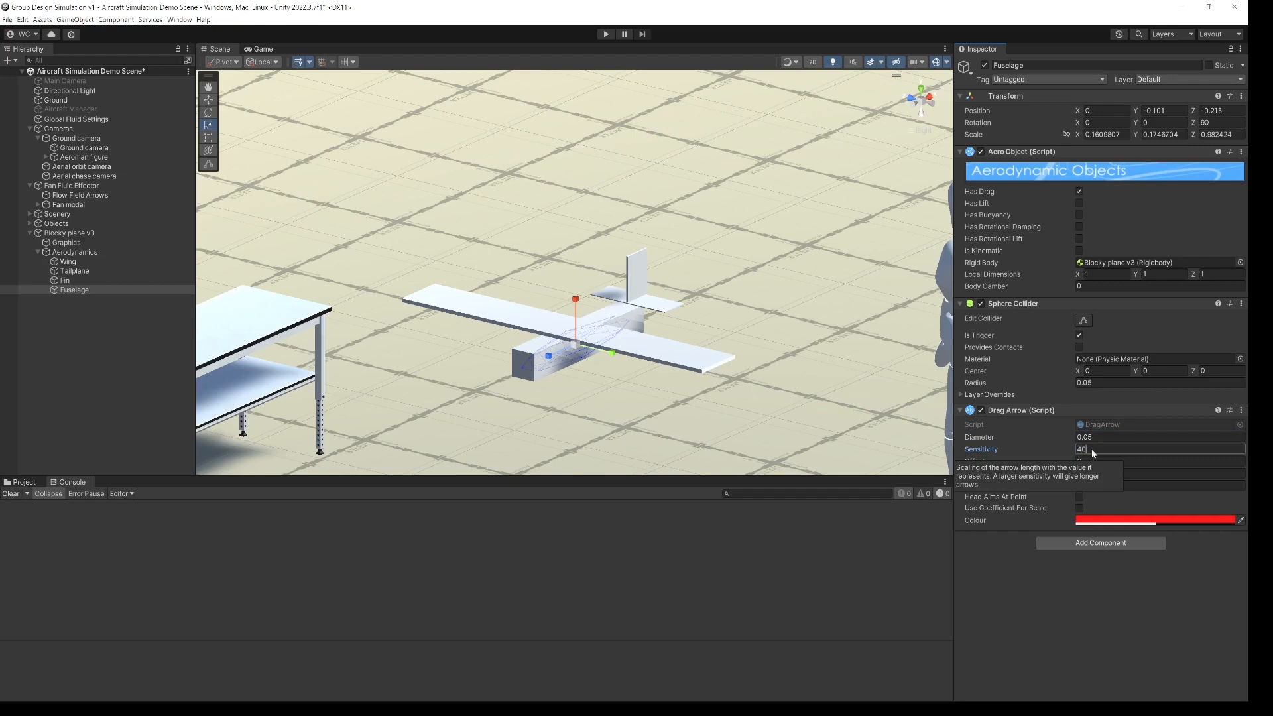
{"action": "left_click", "coordinate": [1039, 595]}
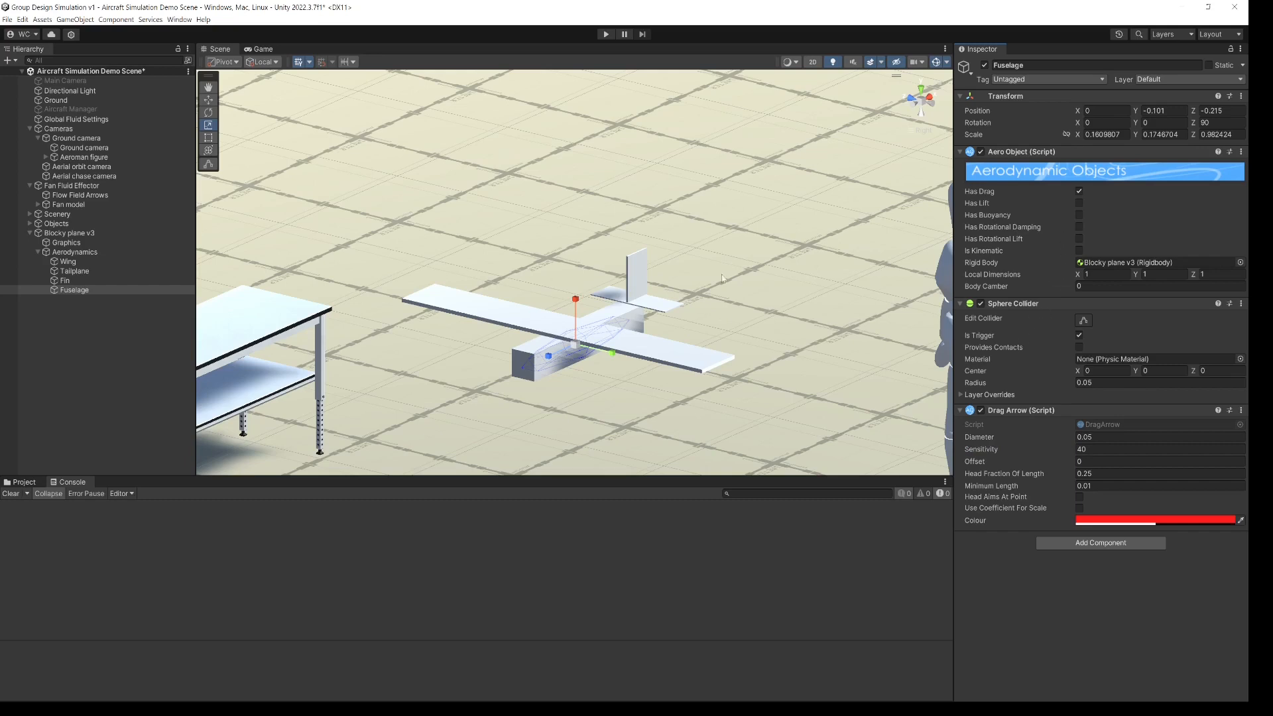
Select Wing, Tailplane, Fin and Fuselage together and examine how their aerodynamic ellipsoids fit the plane from several angles
{"action": "left_click", "coordinate": [85, 363]}
{"action": "left_click", "coordinate": [75, 252]}
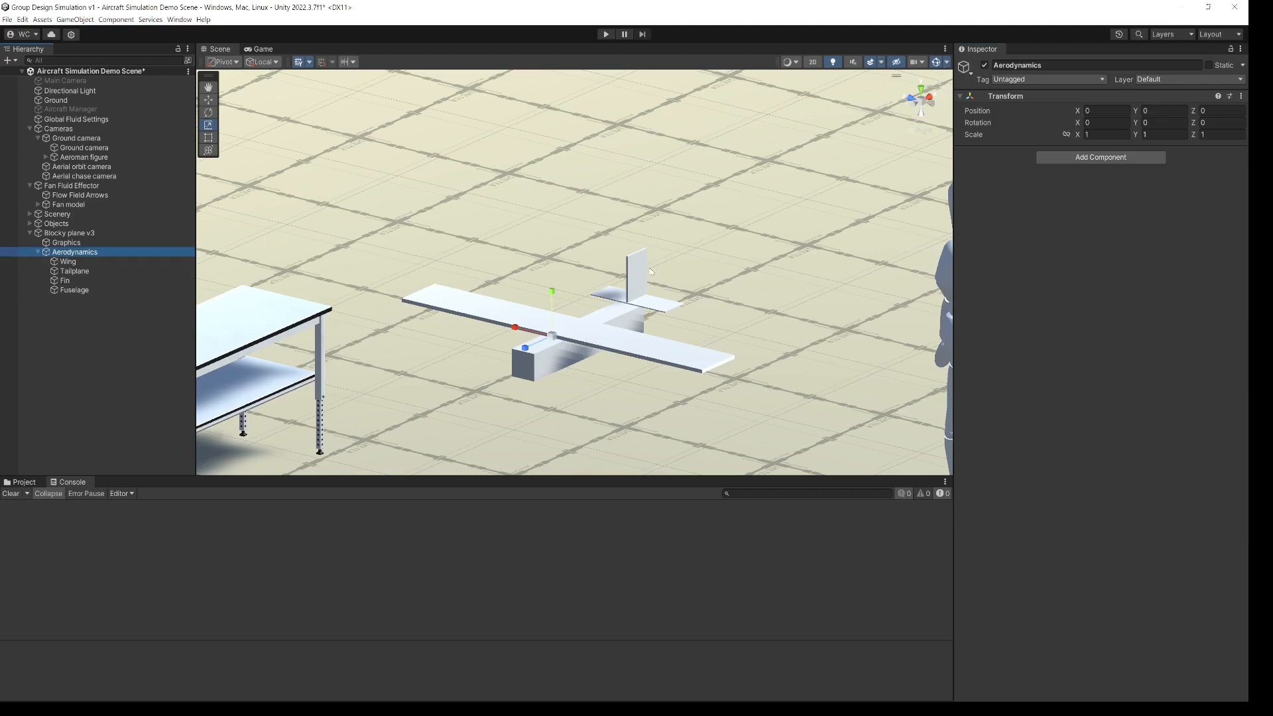
{"action": "left_click", "coordinate": [69, 262]}
{"action": "left_click", "coordinate": [69, 272], "text": "ctrl"}
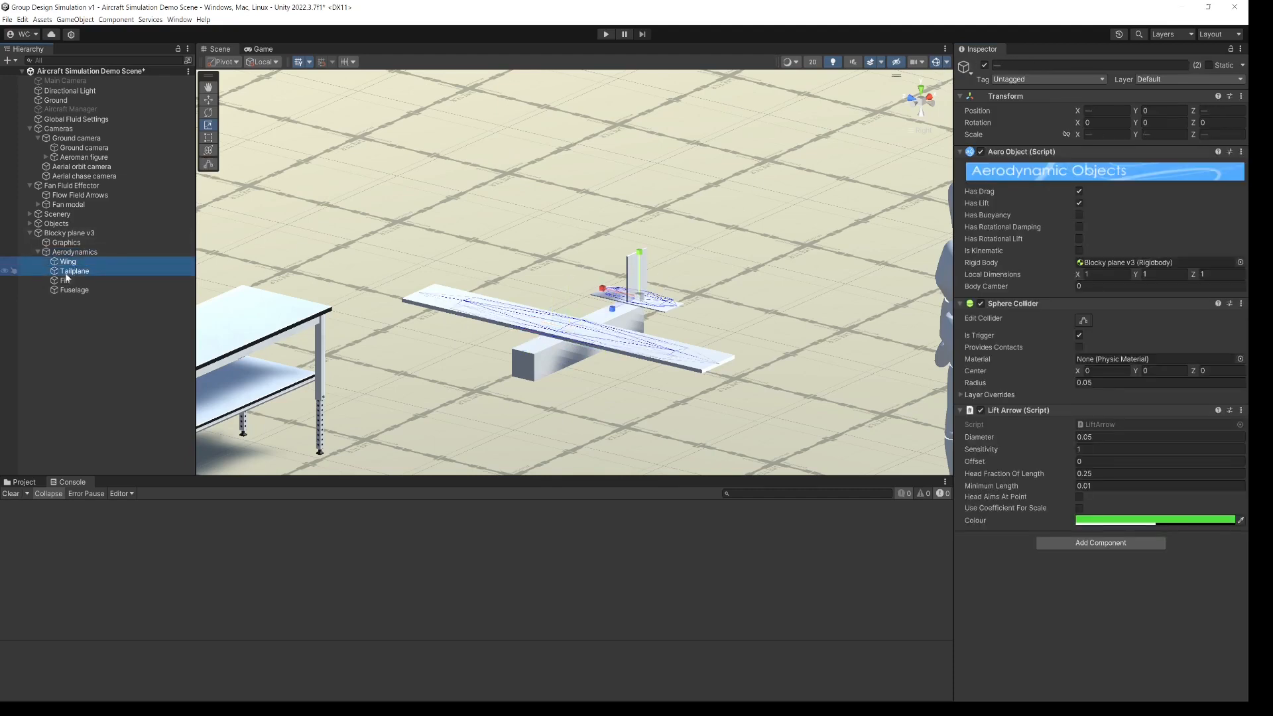
{"action": "left_click", "coordinate": [64, 281], "text": "ctrl"}
{"action": "left_click", "coordinate": [66, 290], "text": "ctrl"}
{"action": "scroll", "coordinate": [514, 336], "scroll_direction": "down", "scroll_amount": 1}
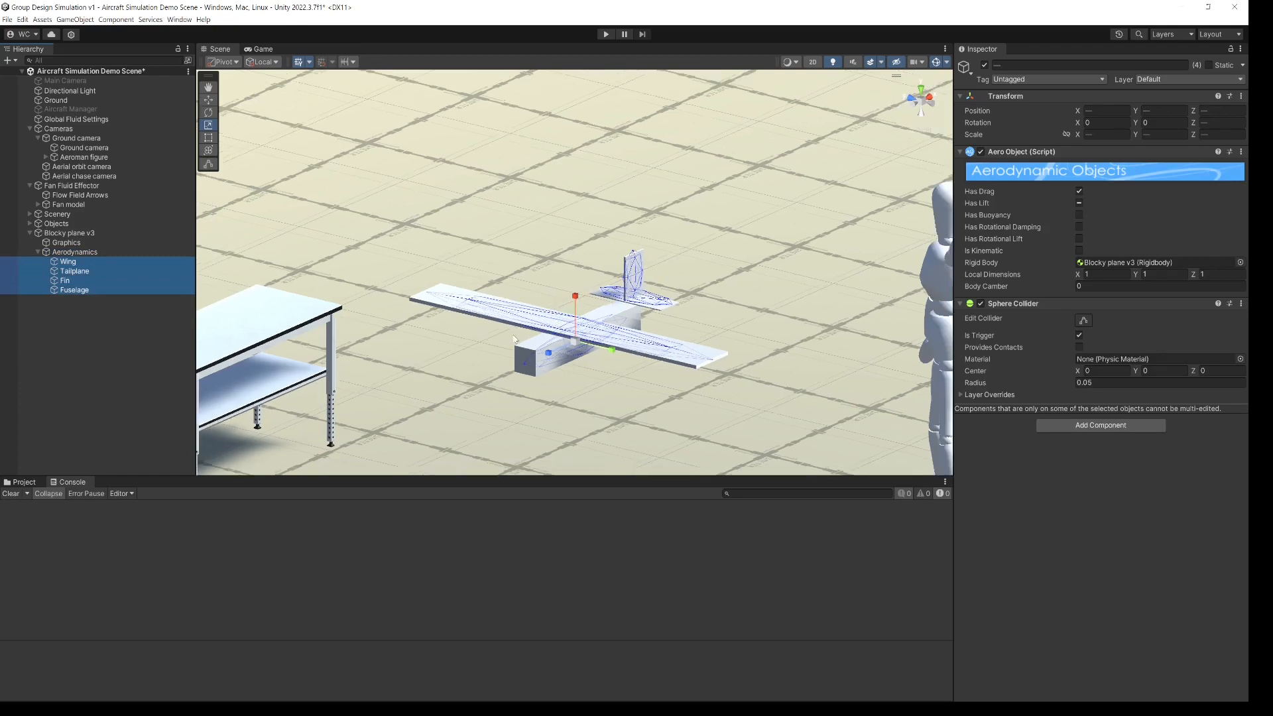
{"action": "scroll", "coordinate": [589, 309], "scroll_direction": "down", "scroll_amount": 5}
{"action": "scroll", "coordinate": [600, 329], "scroll_direction": "up", "scroll_amount": 4}
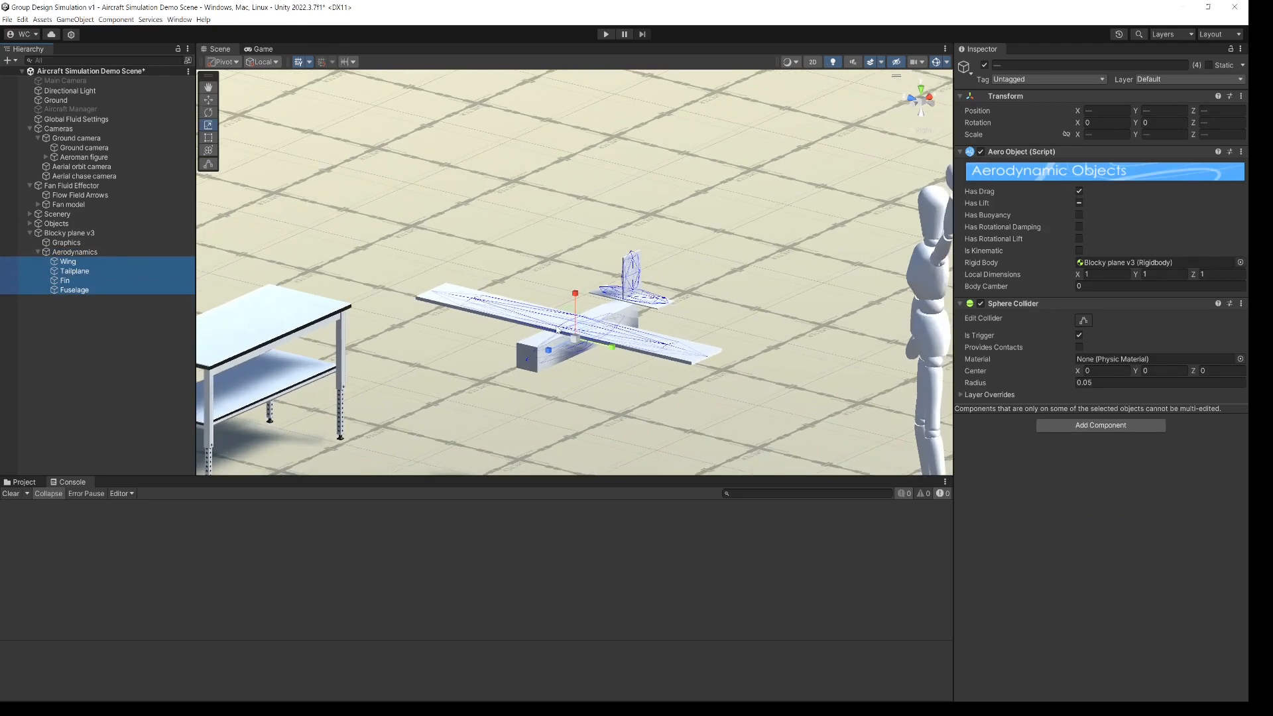
{"action": "key", "text": "w"}
{"action": "left_click_drag", "start_coordinate": [633, 302], "coordinate": [439, 380], "text": "alt"}
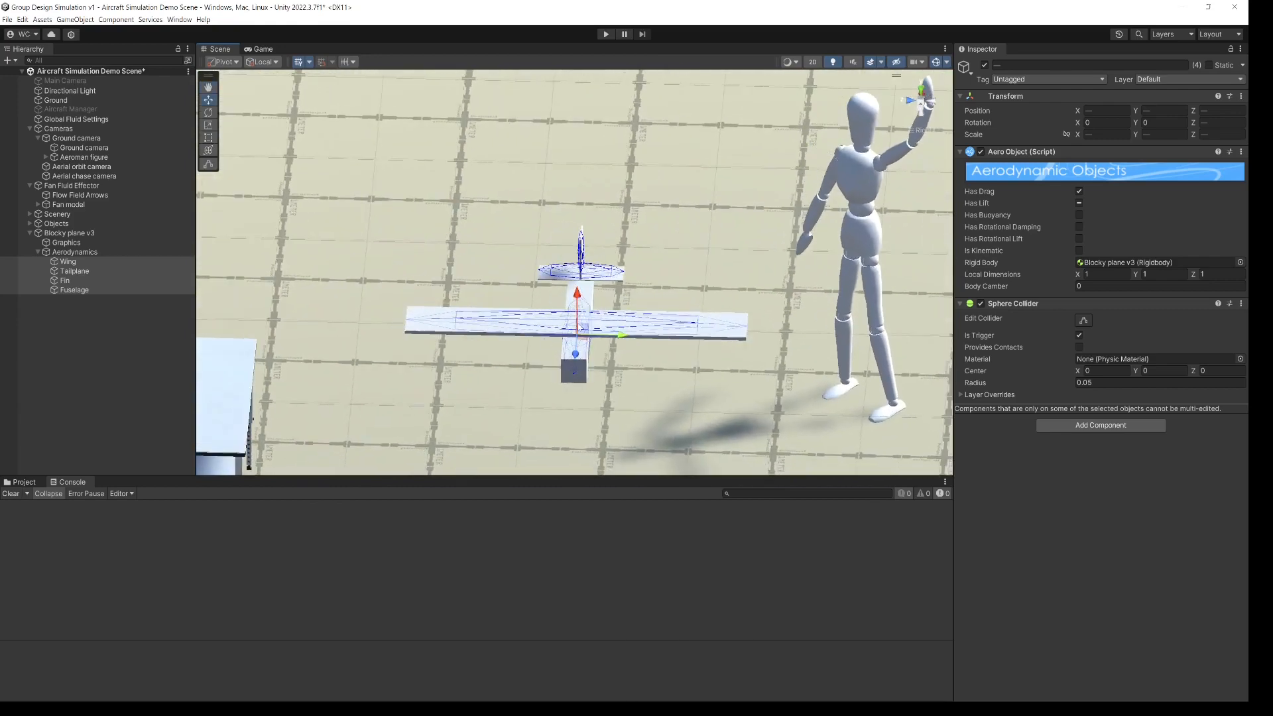
{"action": "left_click_drag", "start_coordinate": [601, 304], "coordinate": [542, 281], "text": "alt"}
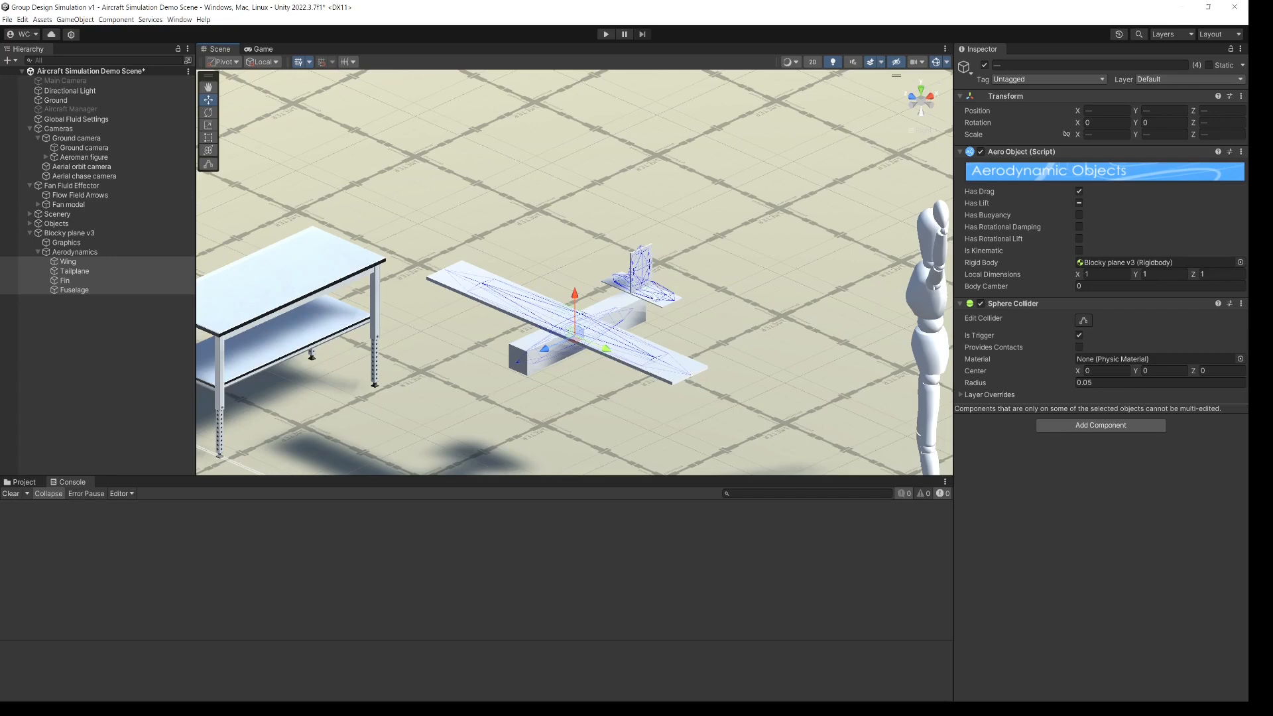
Move Blocky plane v3 away from the table toward the wind tunnel fan, to about X 2.91, Y 4.56, Z 20
{"action": "left_click_drag", "start_coordinate": [591, 358], "coordinate": [536, 369], "text": "alt"}
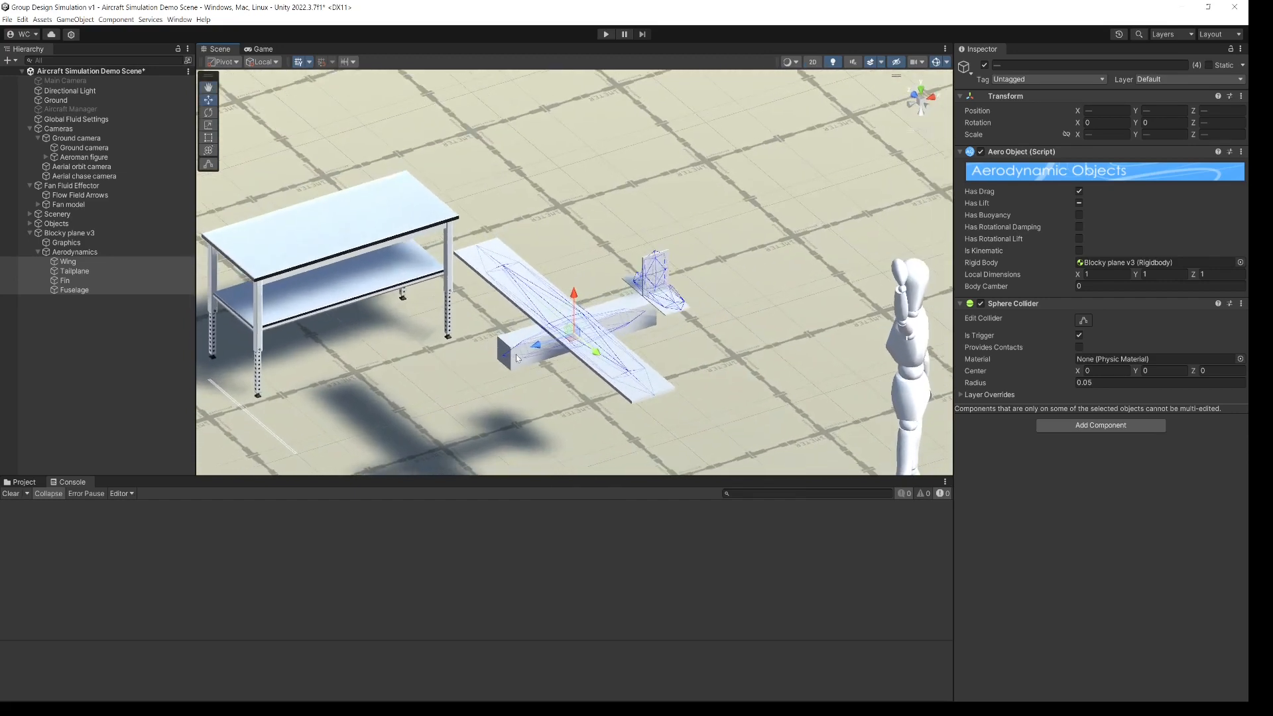
{"action": "left_click", "coordinate": [47, 234]}
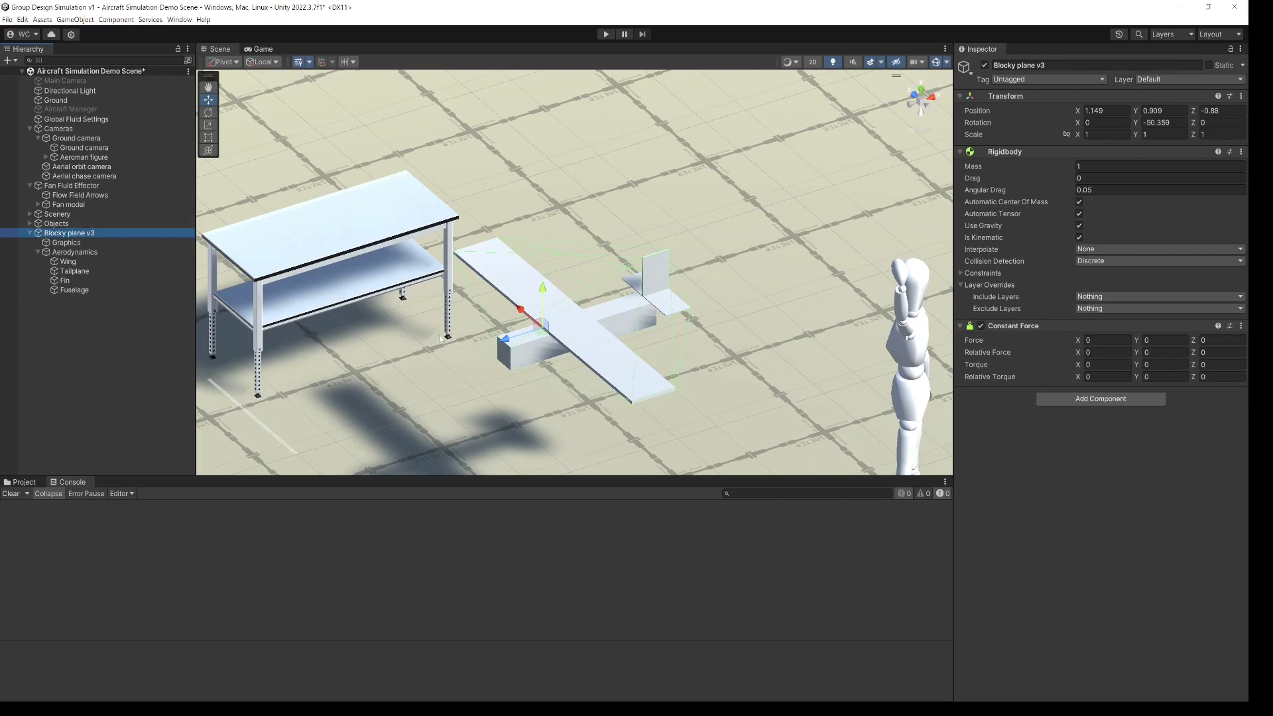
{"action": "scroll", "coordinate": [521, 249], "scroll_direction": "down", "scroll_amount": 6}
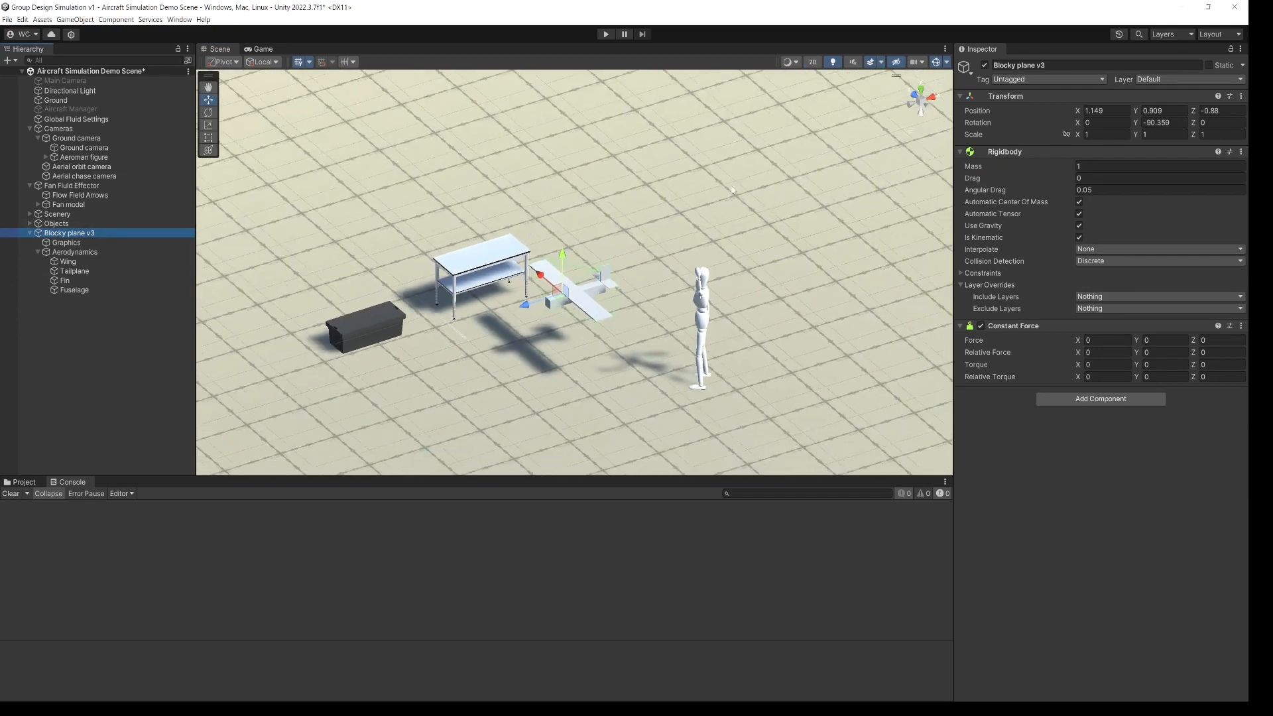
{"action": "left_click_drag", "start_coordinate": [509, 280], "coordinate": [506, 219], "text": "alt"}
{"action": "scroll", "coordinate": [506, 218], "scroll_direction": "down", "scroll_amount": 7}
{"action": "middle_click_drag", "start_coordinate": [566, 287], "coordinate": [425, 386]}
{"action": "left_click_drag", "start_coordinate": [424, 358], "coordinate": [484, 122]}
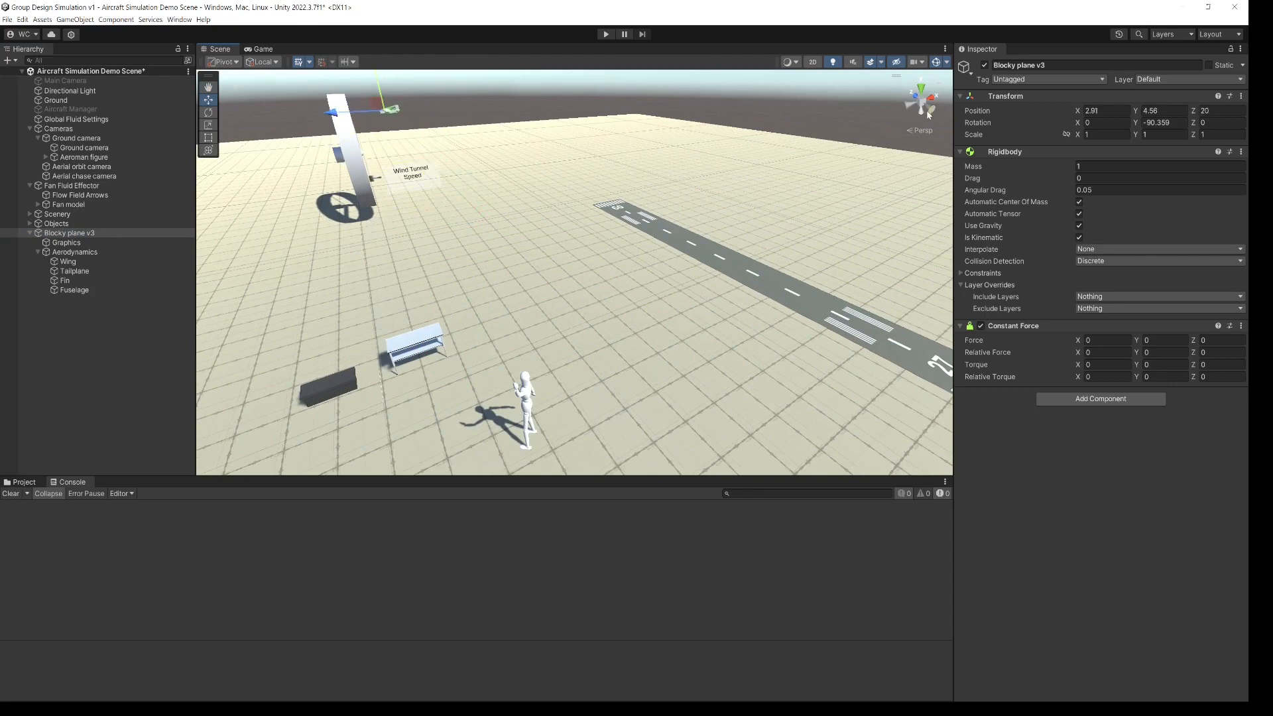
From a top view, shift Blocky plane v3 in front of the fan, to about X 5.07 and Z 14.94
{"action": "left_click", "coordinate": [920, 86]}
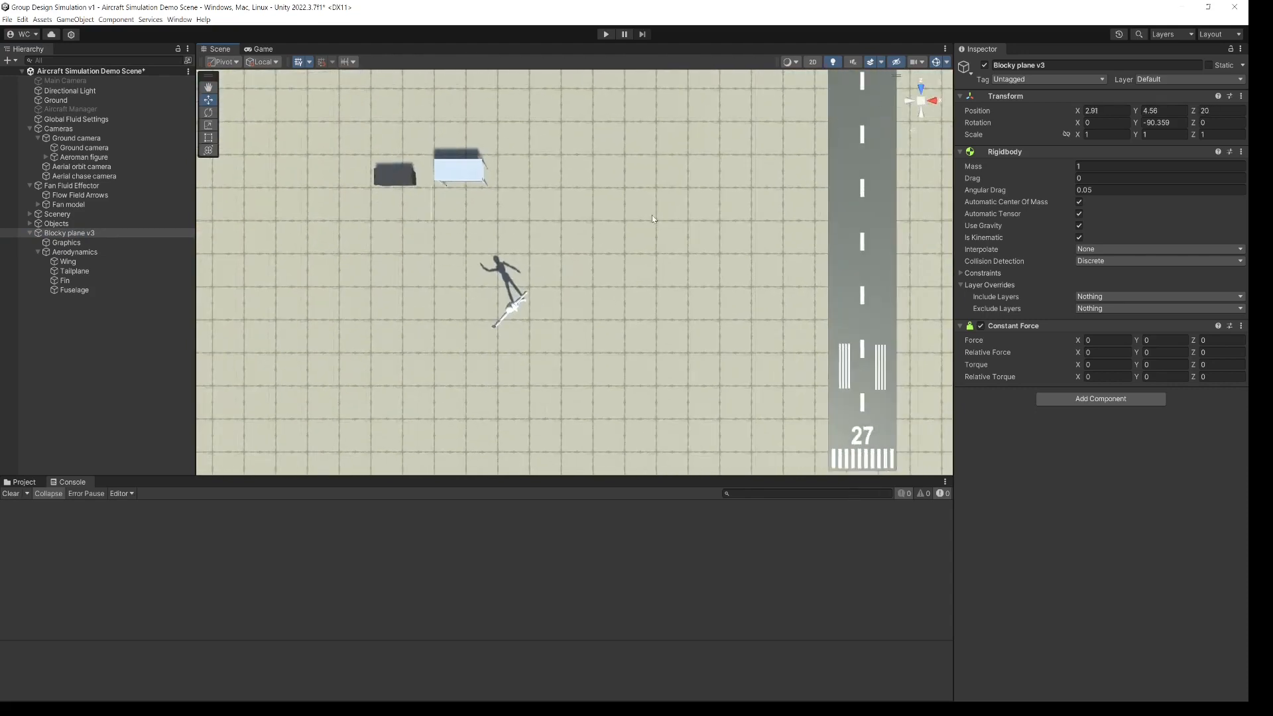
{"action": "left_click", "coordinate": [55, 236]}
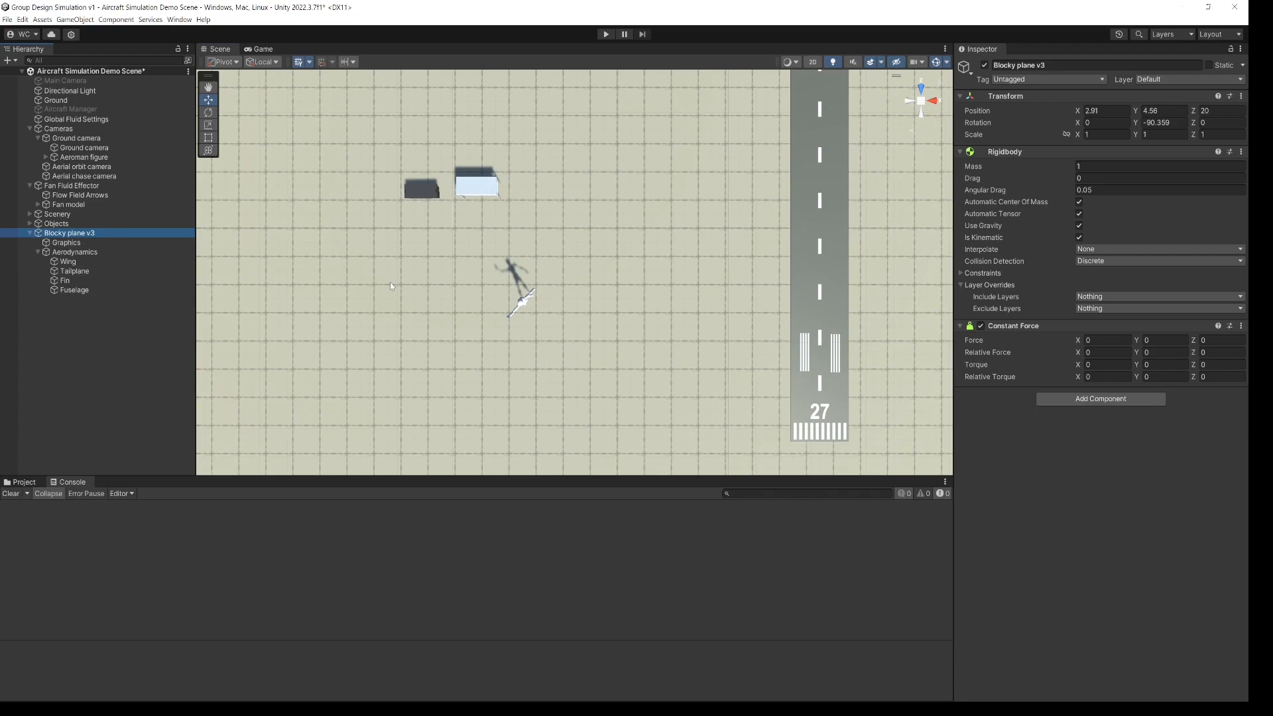
{"action": "key", "text": "f"}
{"action": "scroll", "coordinate": [521, 307], "scroll_direction": "down", "scroll_amount": 2}
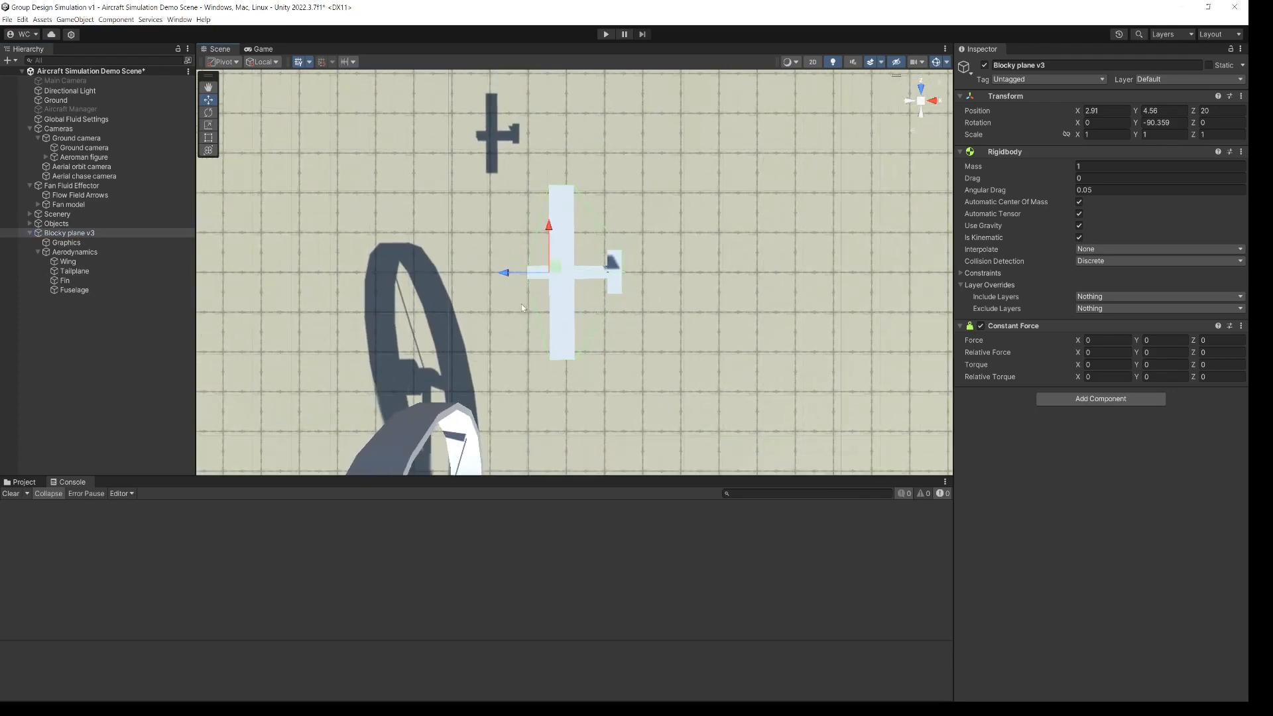
{"action": "left_click", "coordinate": [921, 101]}
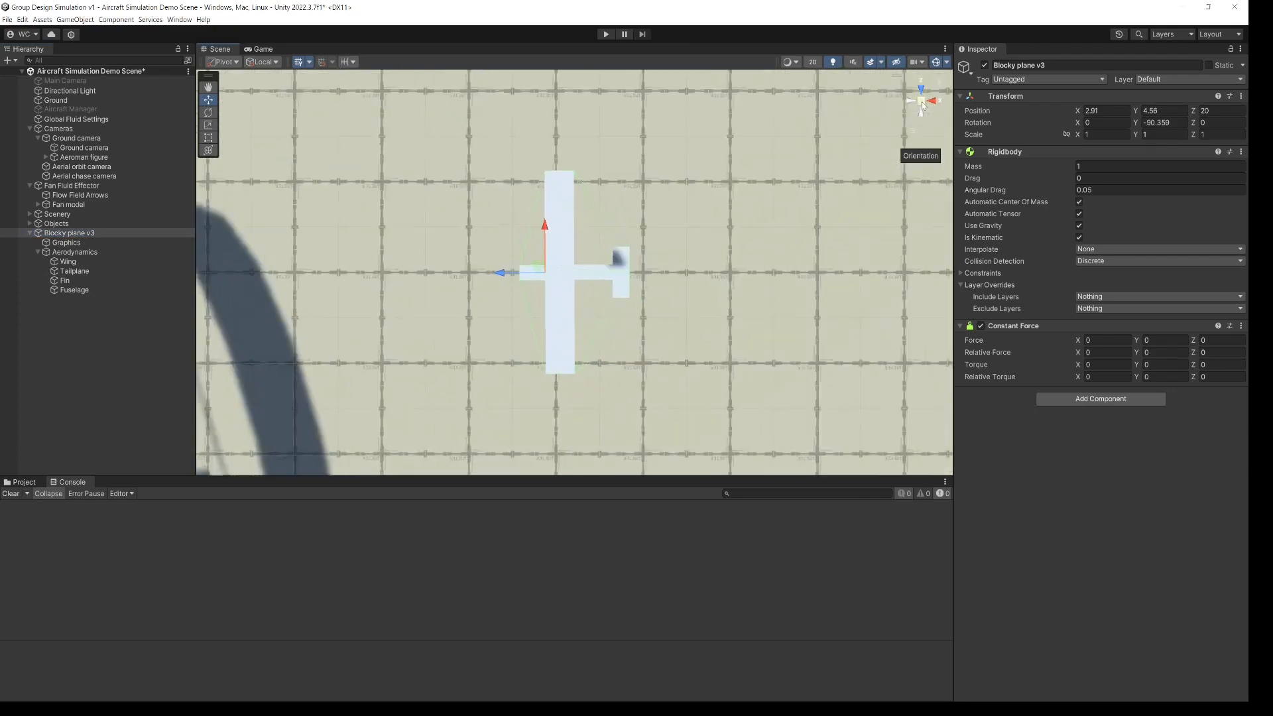
{"action": "scroll", "coordinate": [615, 281], "scroll_direction": "down", "scroll_amount": 3}
{"action": "scroll", "coordinate": [616, 280], "scroll_direction": "down", "scroll_amount": 3}
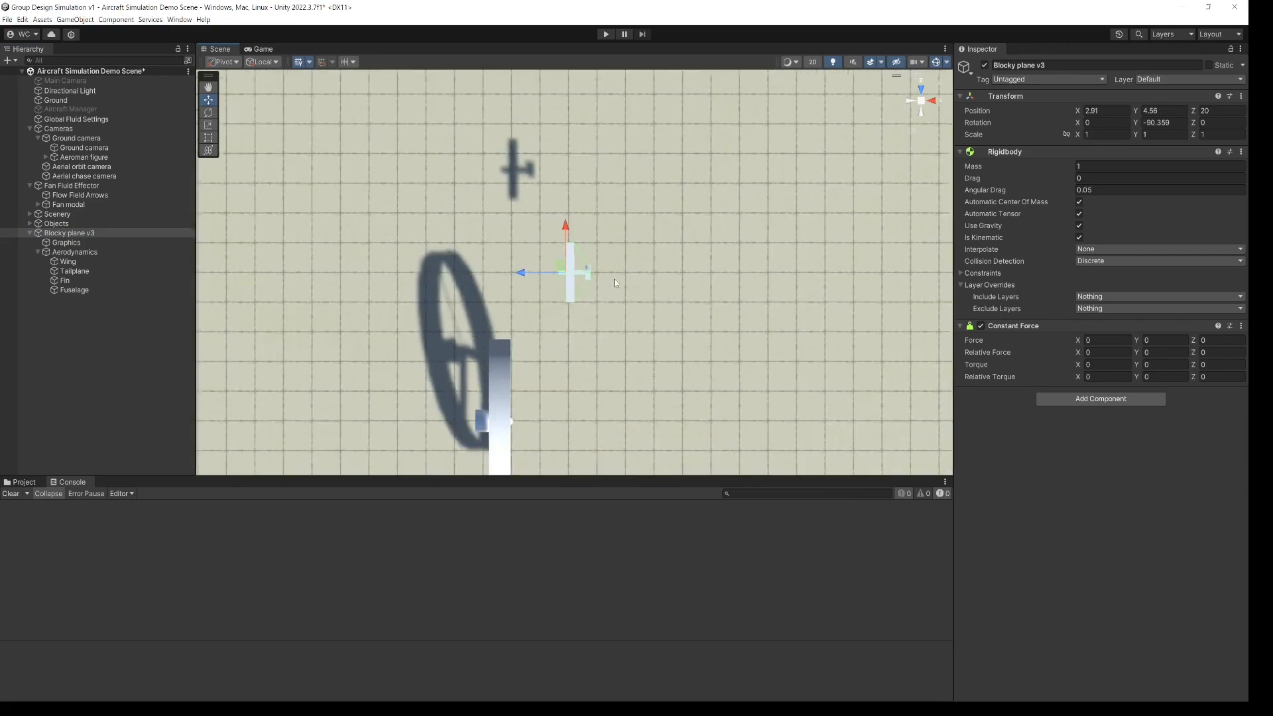
{"action": "left_click_drag", "start_coordinate": [560, 271], "coordinate": [616, 401]}
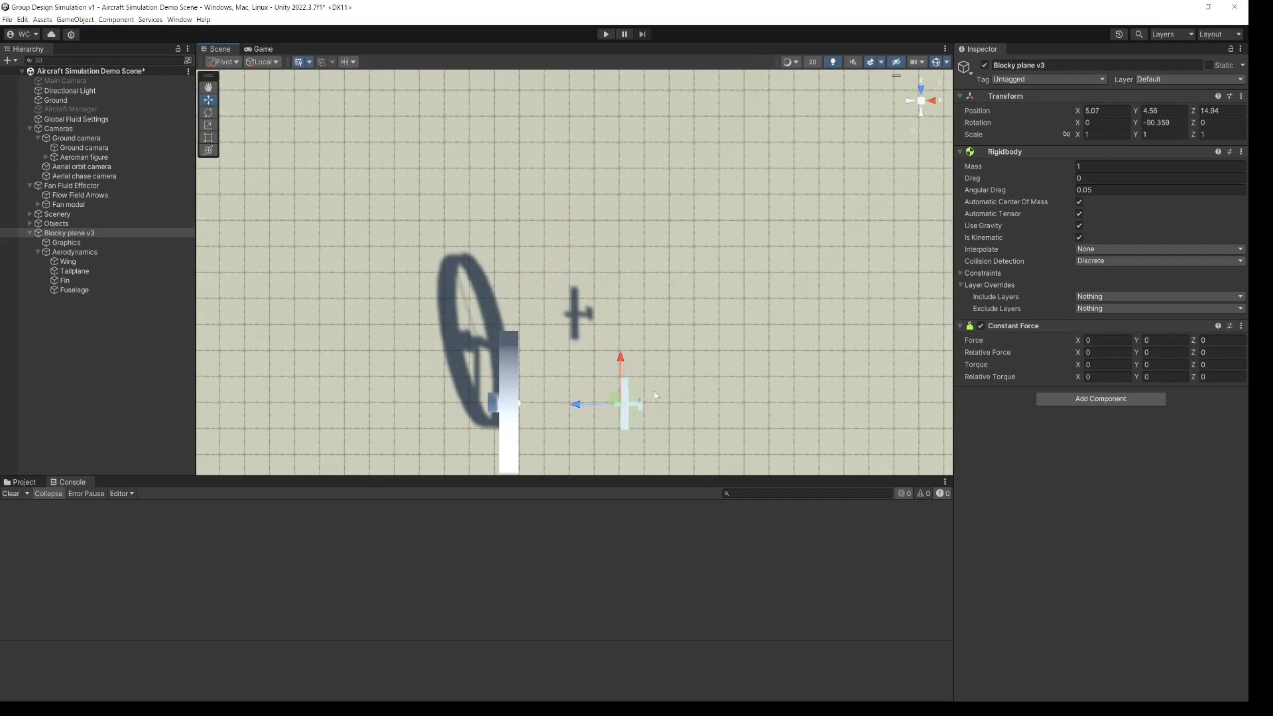
Lower Blocky plane v3 to a height of about Y 2.97 and frame it beside the fan
{"action": "left_click", "coordinate": [920, 93]}
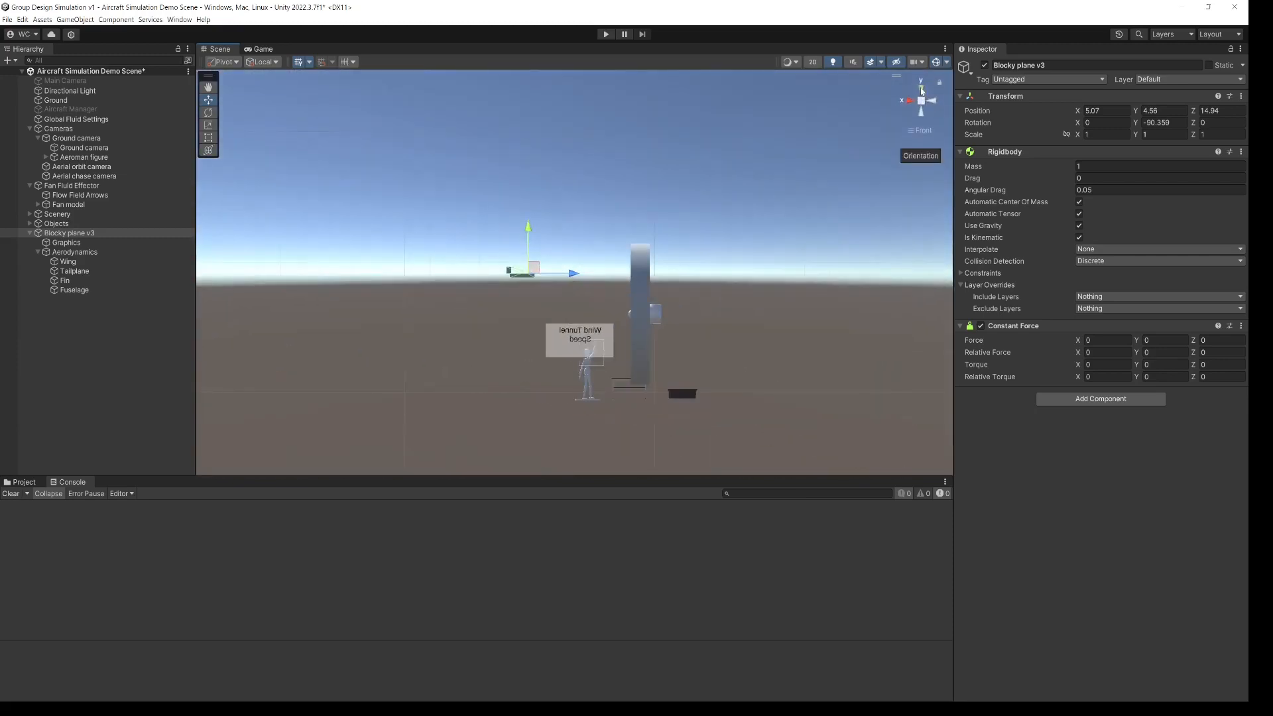
{"action": "left_click_drag", "start_coordinate": [528, 230], "coordinate": [760, 344]}
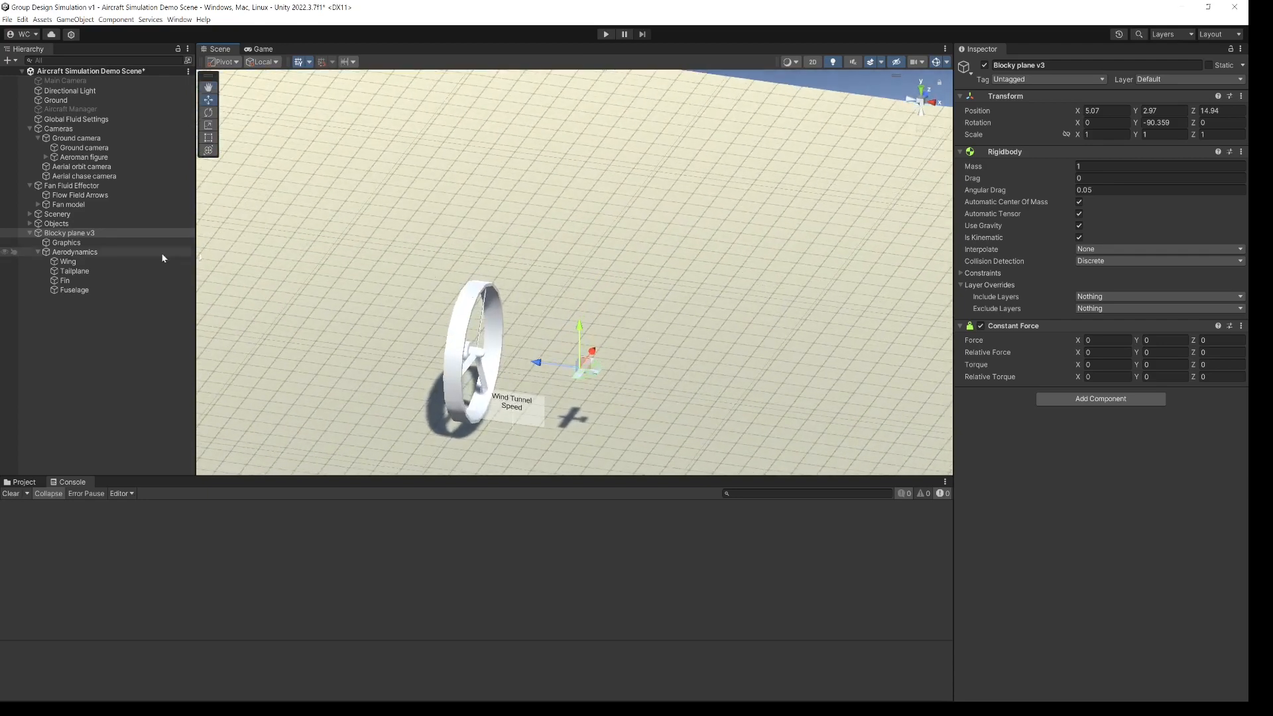
{"action": "left_click", "coordinate": [166, 233]}
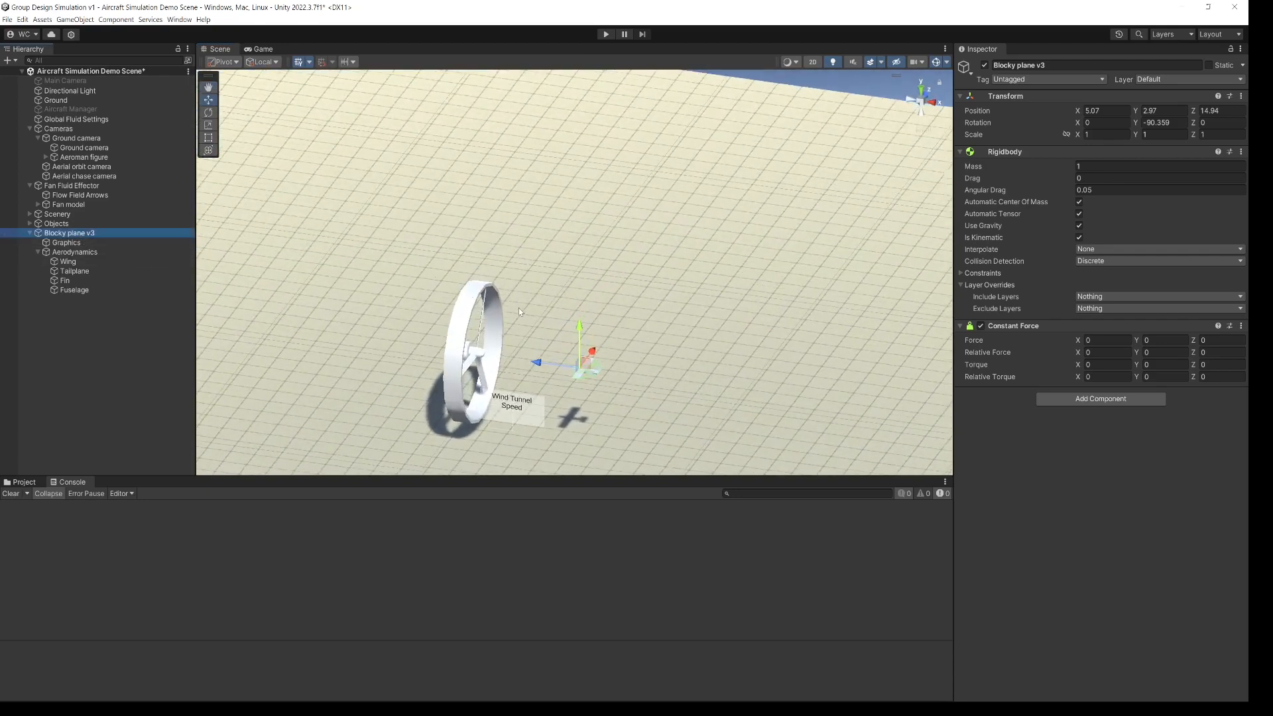
{"action": "key", "text": "f"}
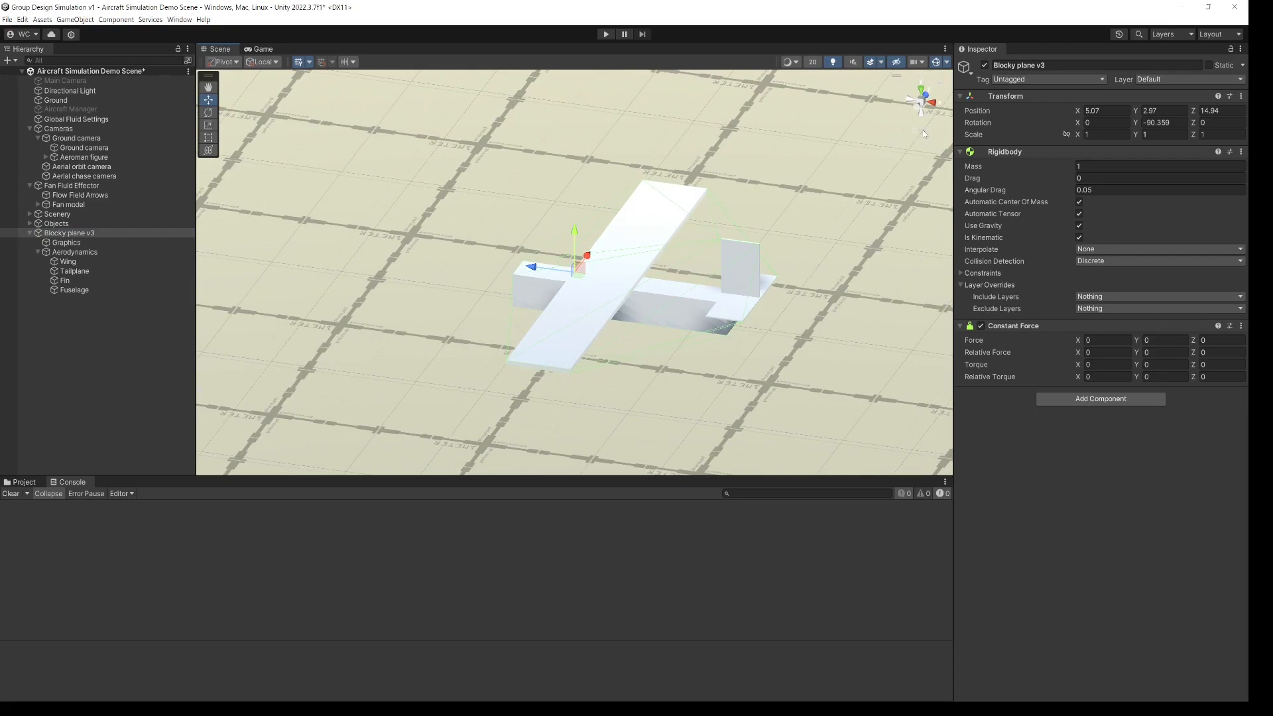
{"action": "left_click_drag", "start_coordinate": [924, 134], "coordinate": [795, 254], "text": "alt"}
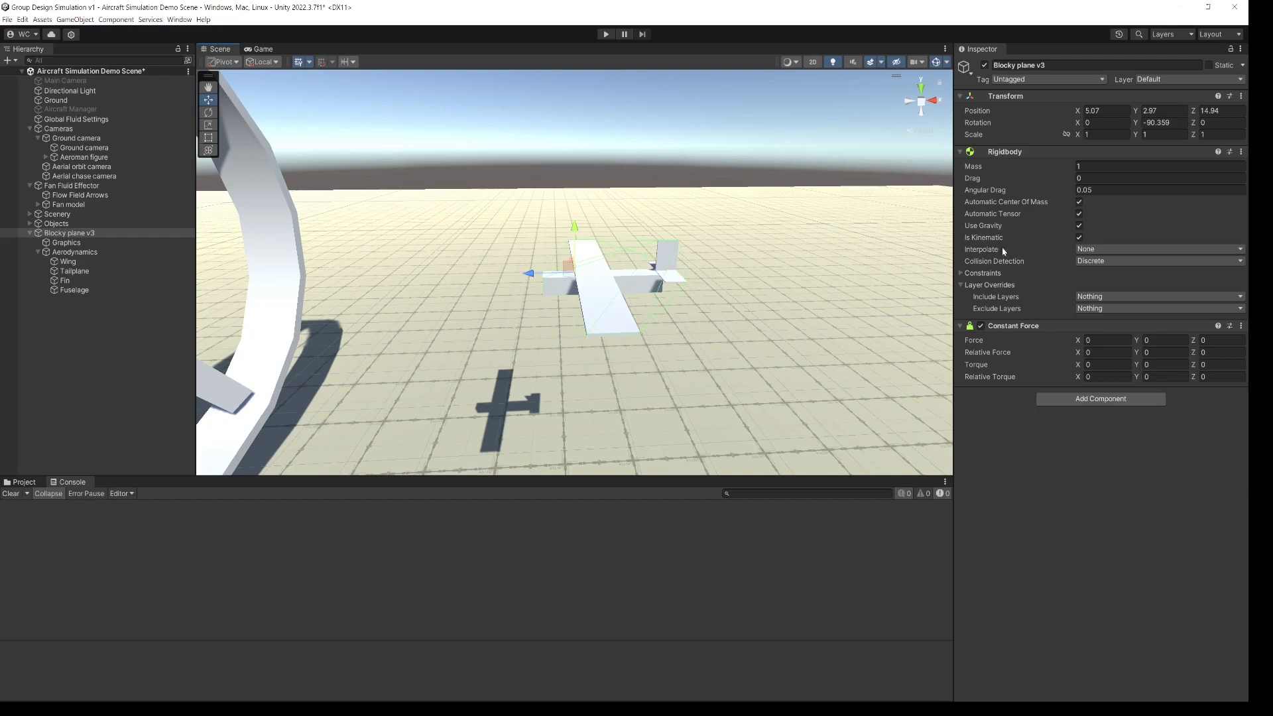
Rotate Blocky plane v3 to about -11.25 degrees around X and -90.58 degrees around Y
{"action": "left_click", "coordinate": [1080, 238]}
{"action": "scroll", "coordinate": [603, 287], "scroll_direction": "down", "scroll_amount": 1}
{"action": "scroll", "coordinate": [602, 287], "scroll_direction": "up", "scroll_amount": 3}
{"action": "left_click_drag", "start_coordinate": [617, 292], "coordinate": [663, 252], "text": "alt"}
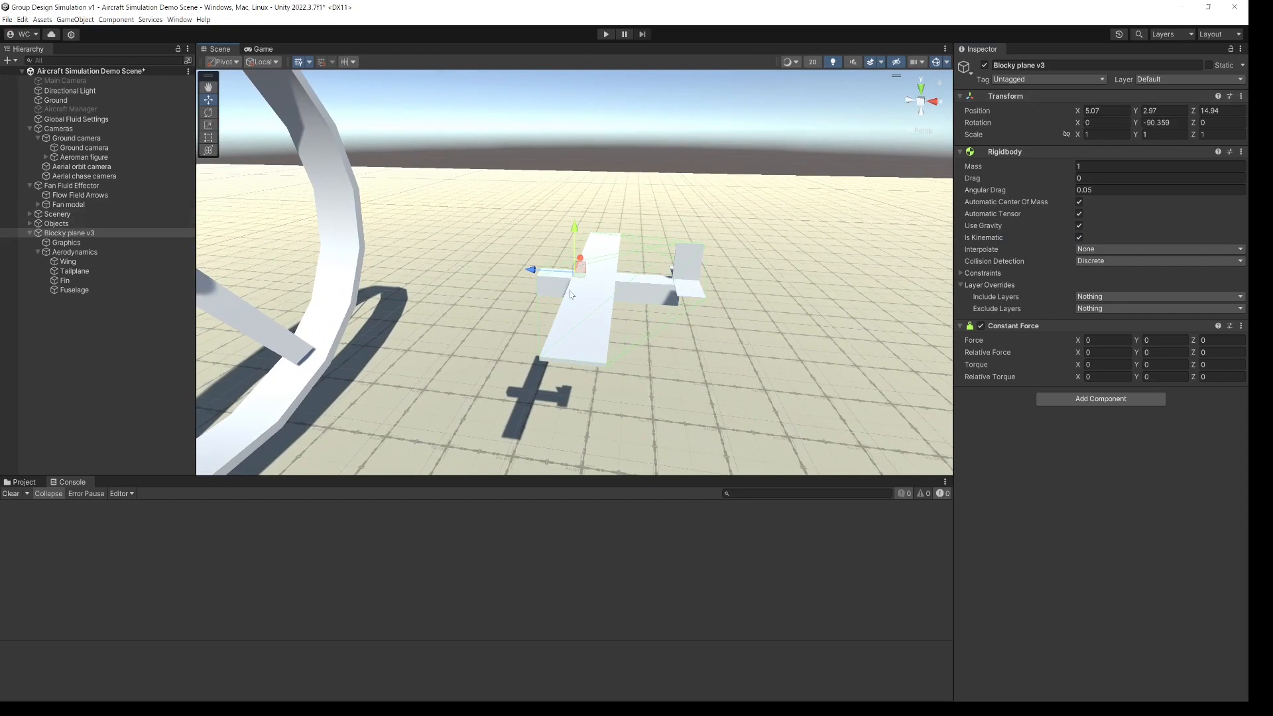
{"action": "left_click_drag", "start_coordinate": [1078, 124], "coordinate": [1010, 123]}
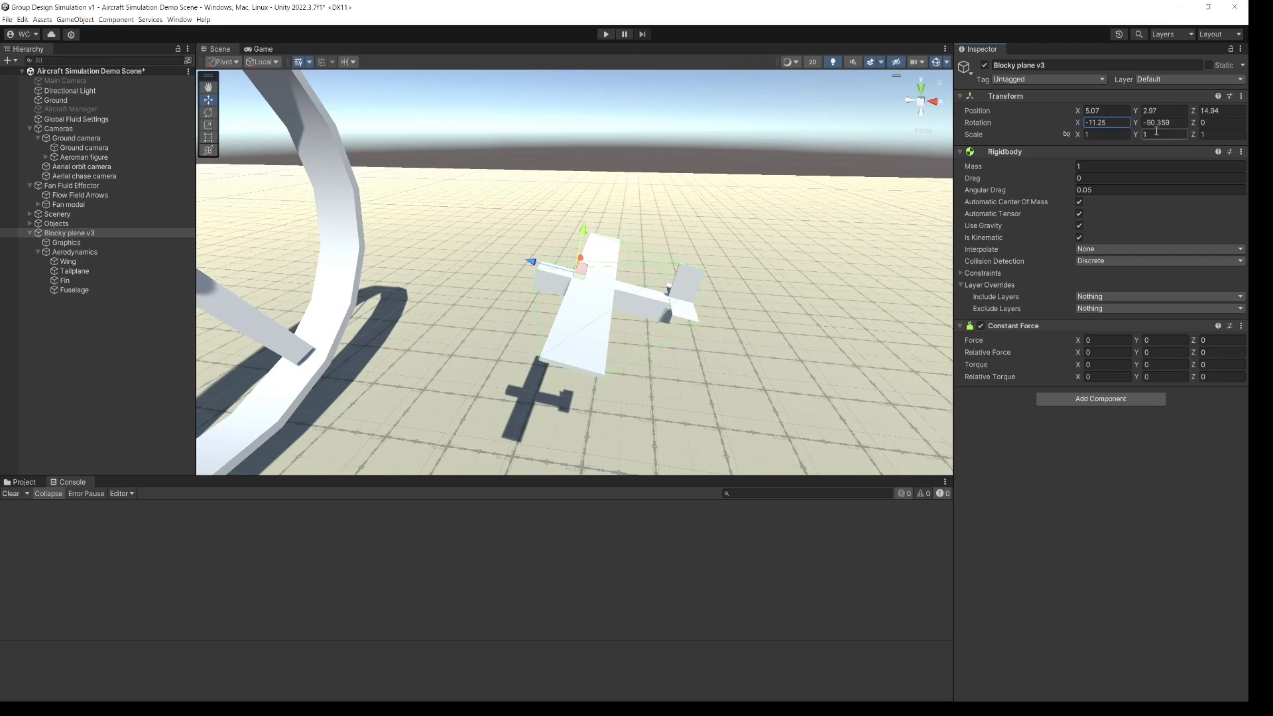
{"action": "left_click_drag", "start_coordinate": [1137, 125], "coordinate": [1130, 200]}
Set the Fan Fluid Effector's wind speed at the fan face to 1
{"action": "scroll", "coordinate": [509, 284], "scroll_direction": "down", "scroll_amount": 6}
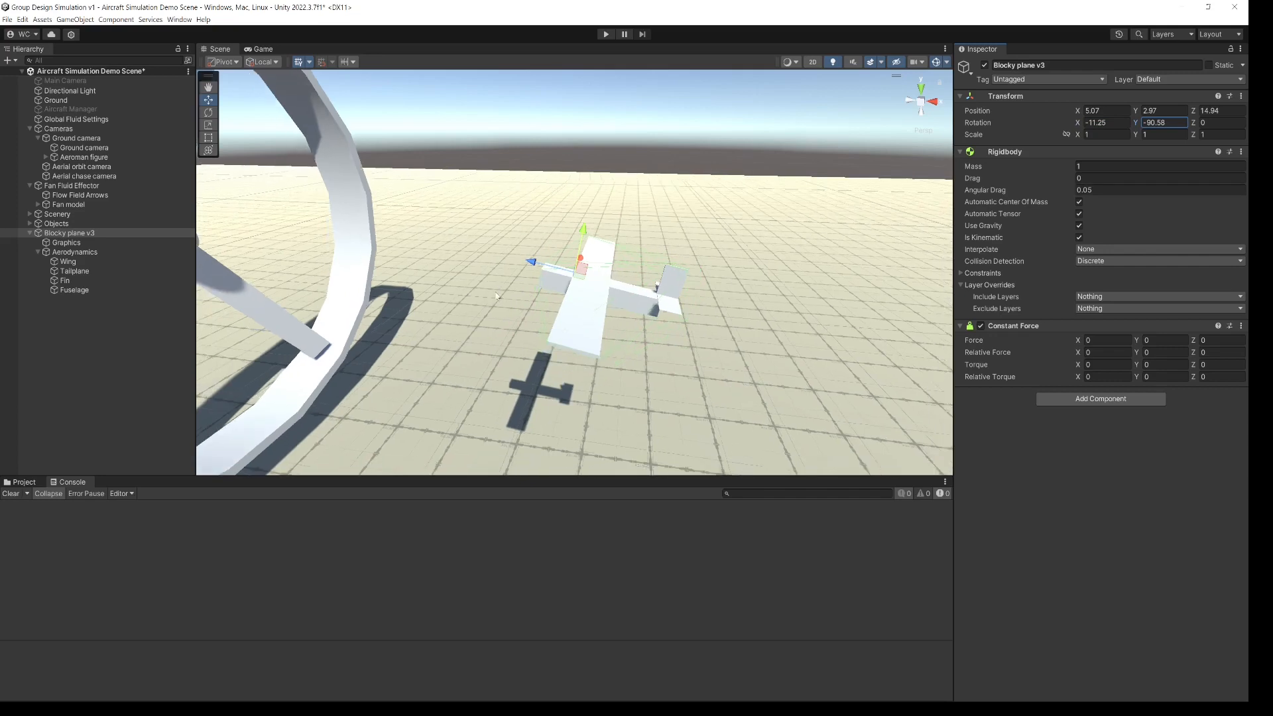
{"action": "left_click_drag", "start_coordinate": [510, 284], "coordinate": [537, 247], "text": "alt"}
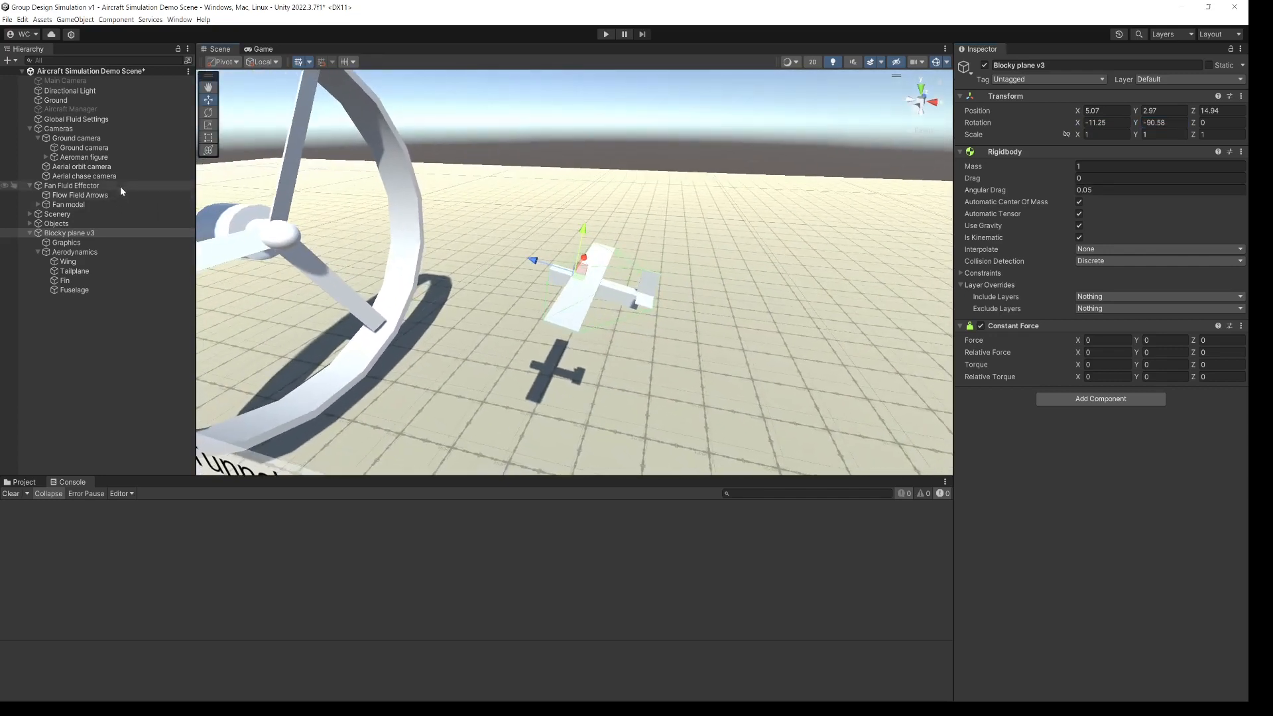
{"action": "left_click", "coordinate": [54, 189]}
{"action": "key", "text": "f"}
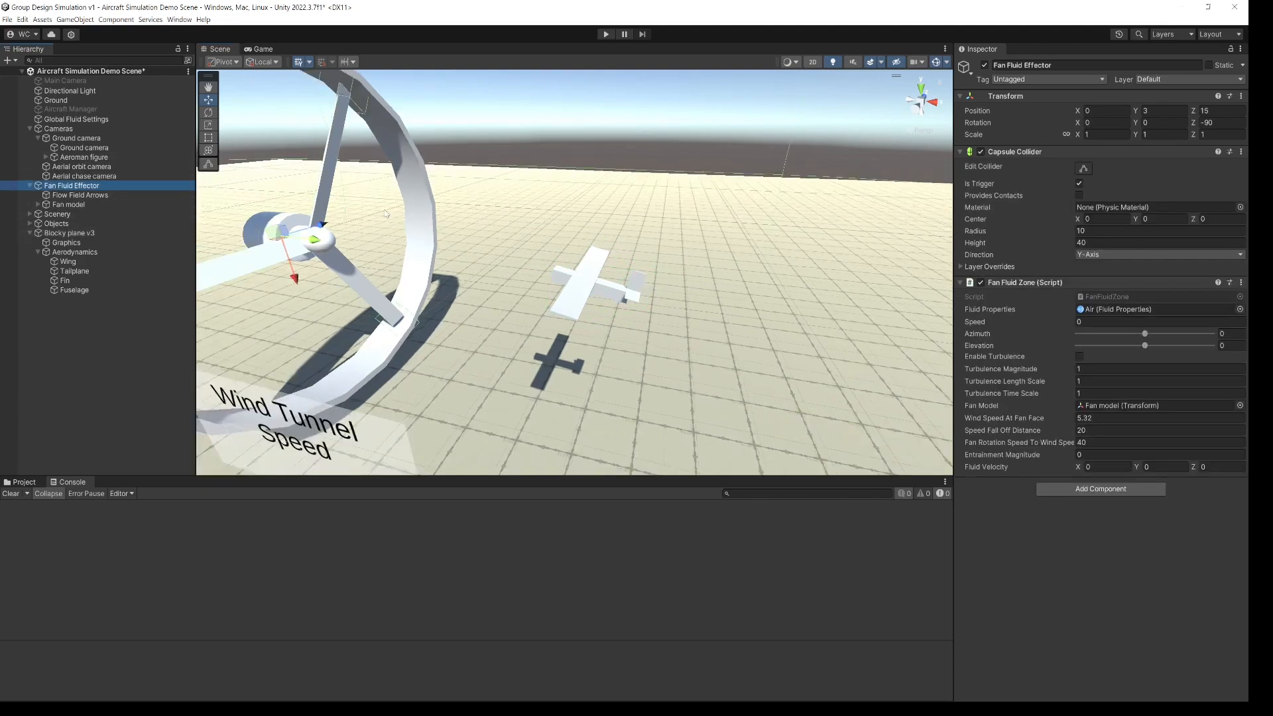
{"action": "mouse_move", "coordinate": [373, 221]}
{"action": "left_mouse_down", "text": "alt"}
{"action": "mouse_move", "coordinate": [364, 207]}
{"action": "mouse_move", "coordinate": [492, 115]}
{"action": "mouse_move", "coordinate": [673, 147]}
{"action": "mouse_move", "coordinate": [657, 192]}
{"action": "mouse_move", "coordinate": [268, 183]}
{"action": "mouse_move", "coordinate": [383, 161]}
{"action": "mouse_move", "coordinate": [383, 217]}
{"action": "left_mouse_up", "text": "alt"}
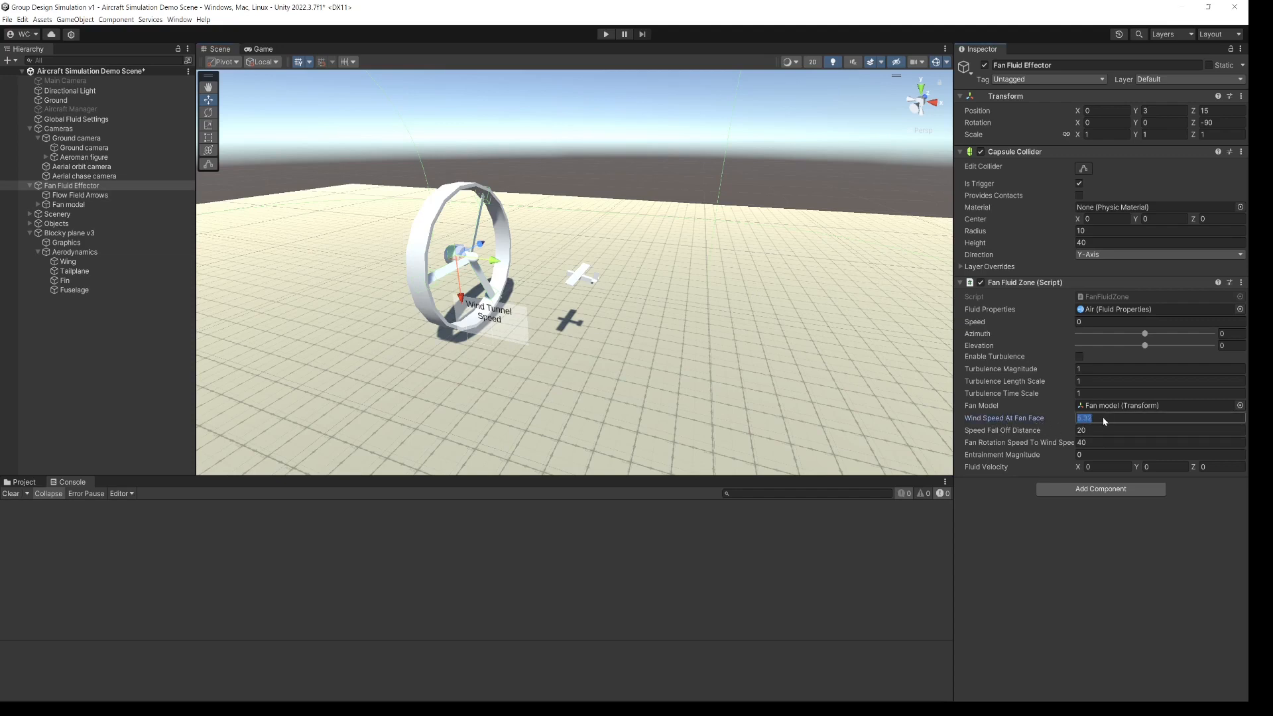
{"action": "key", "text": "Return"}
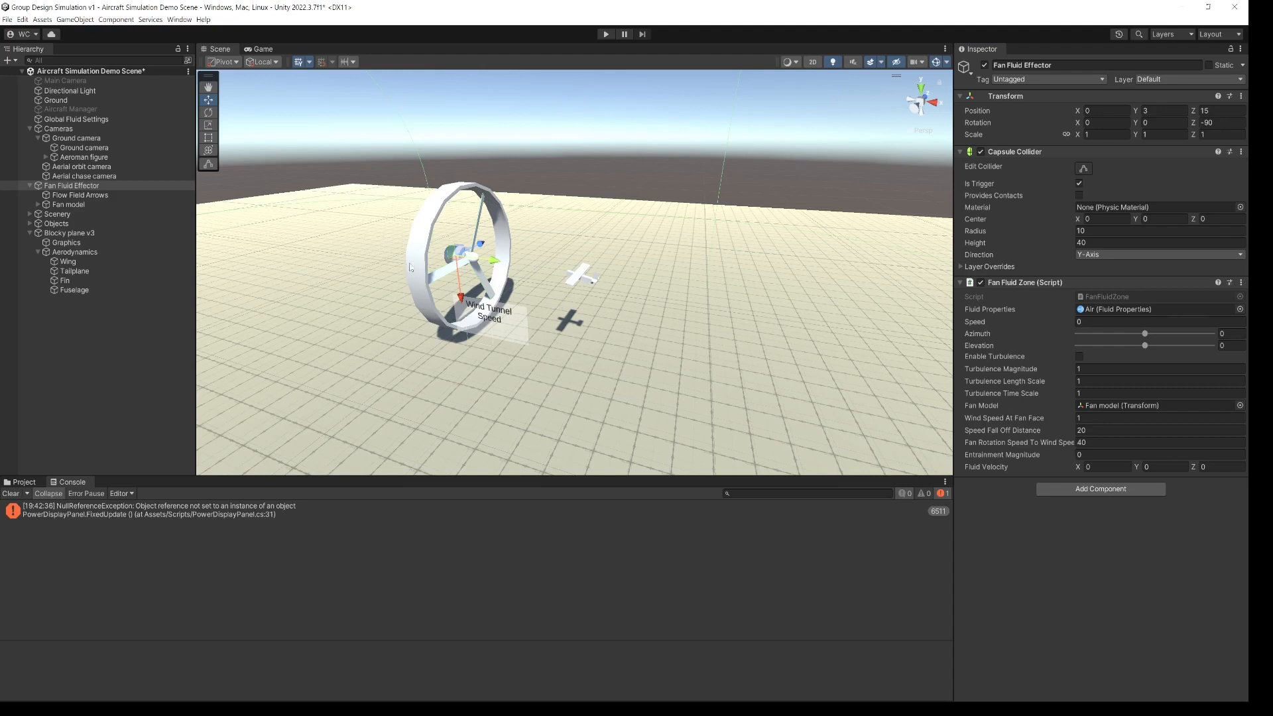
Set the Game view's play mode behaviour to Play Unfocused
{"action": "left_click", "coordinate": [260, 50]}
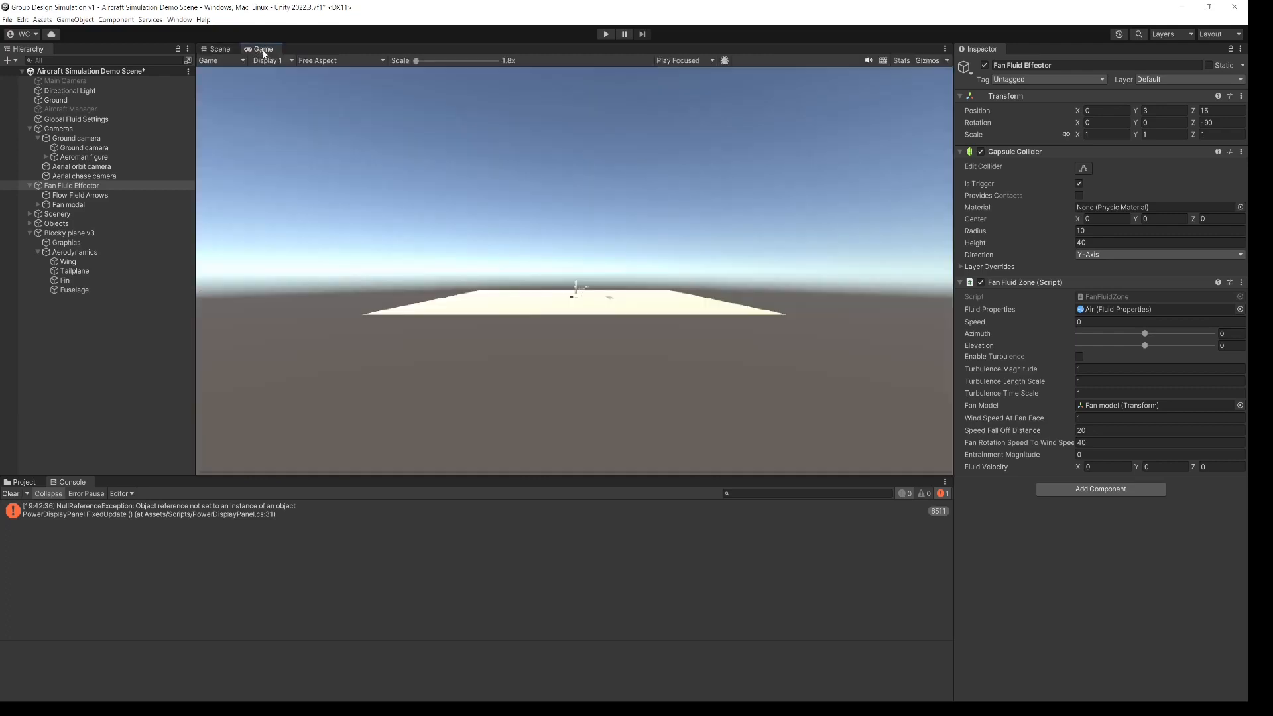
{"action": "left_click", "coordinate": [676, 61]}
{"action": "left_click", "coordinate": [684, 95]}
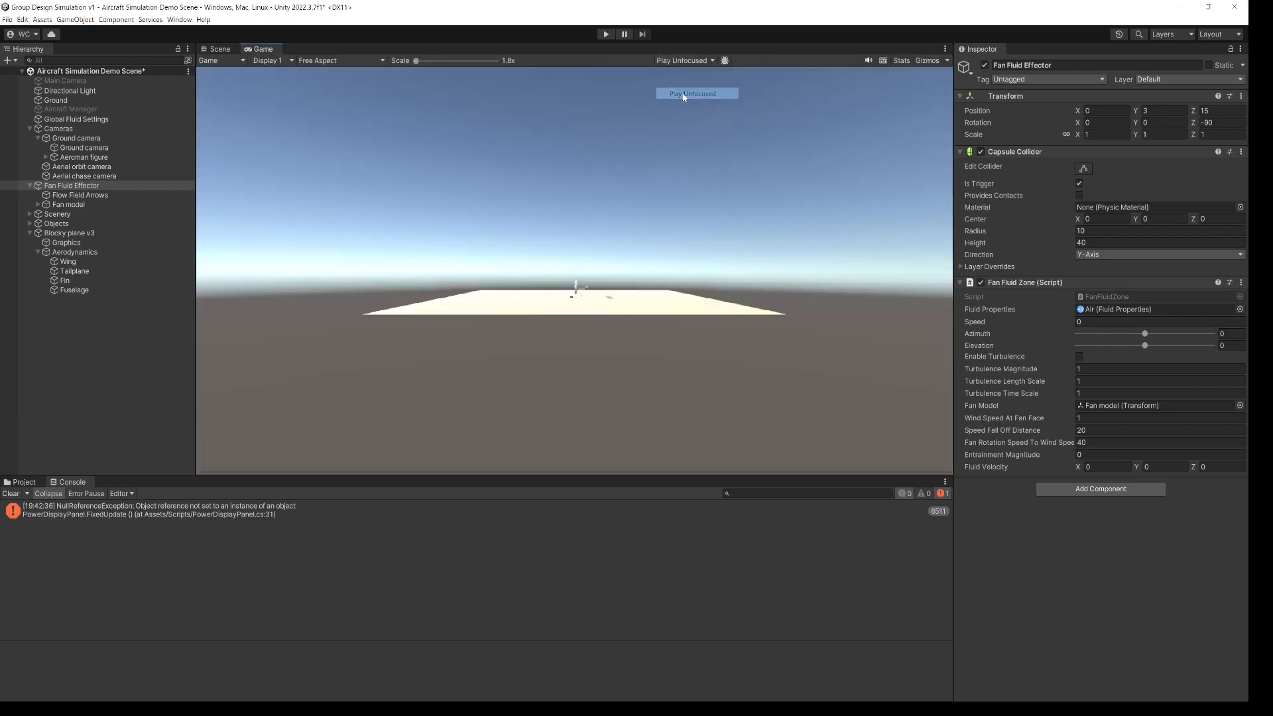
Start the simulation with the fan and plane framed in the Scene view
{"action": "left_click", "coordinate": [221, 50]}
{"action": "scroll", "coordinate": [611, 275], "scroll_direction": "up", "scroll_amount": 3}
{"action": "scroll", "coordinate": [611, 275], "scroll_direction": "up", "scroll_amount": 1}
{"action": "mouse_move", "coordinate": [597, 253]}
{"action": "left_mouse_down", "text": "alt"}
{"action": "mouse_move", "coordinate": [549, 275]}
{"action": "mouse_move", "coordinate": [582, 245]}
{"action": "left_mouse_up", "text": "alt"}
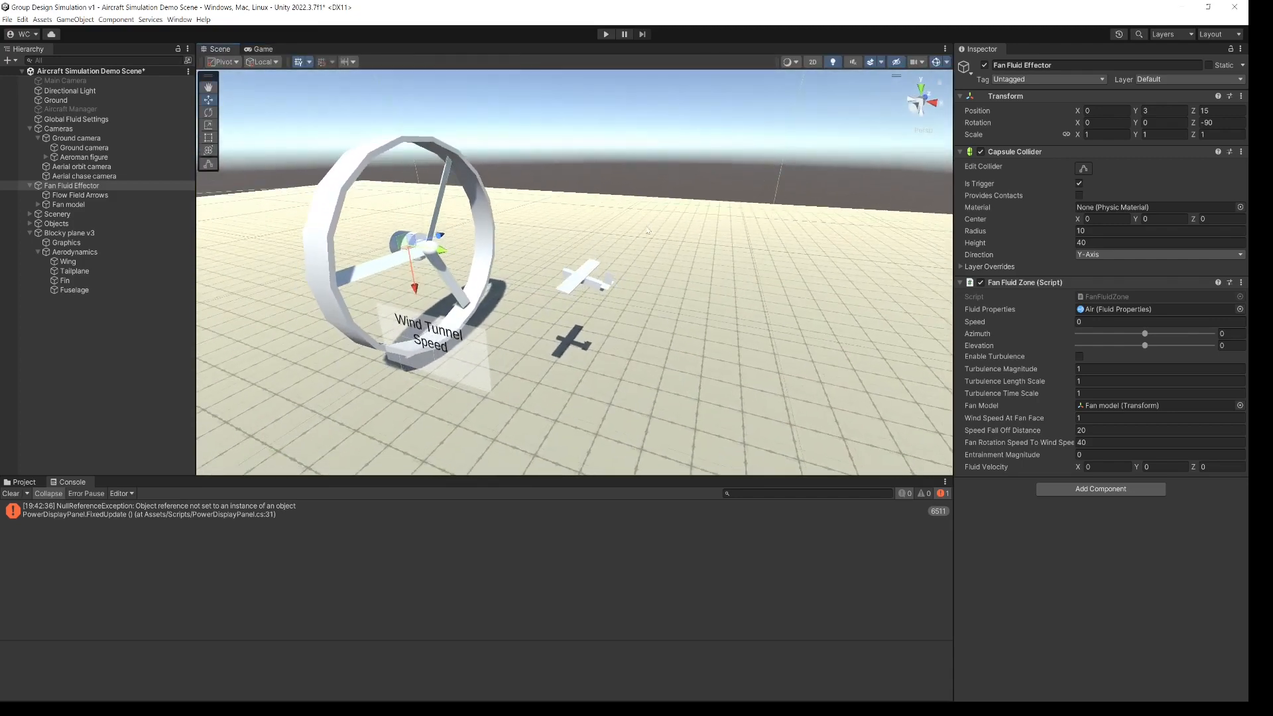
{"action": "left_click", "coordinate": [606, 35]}
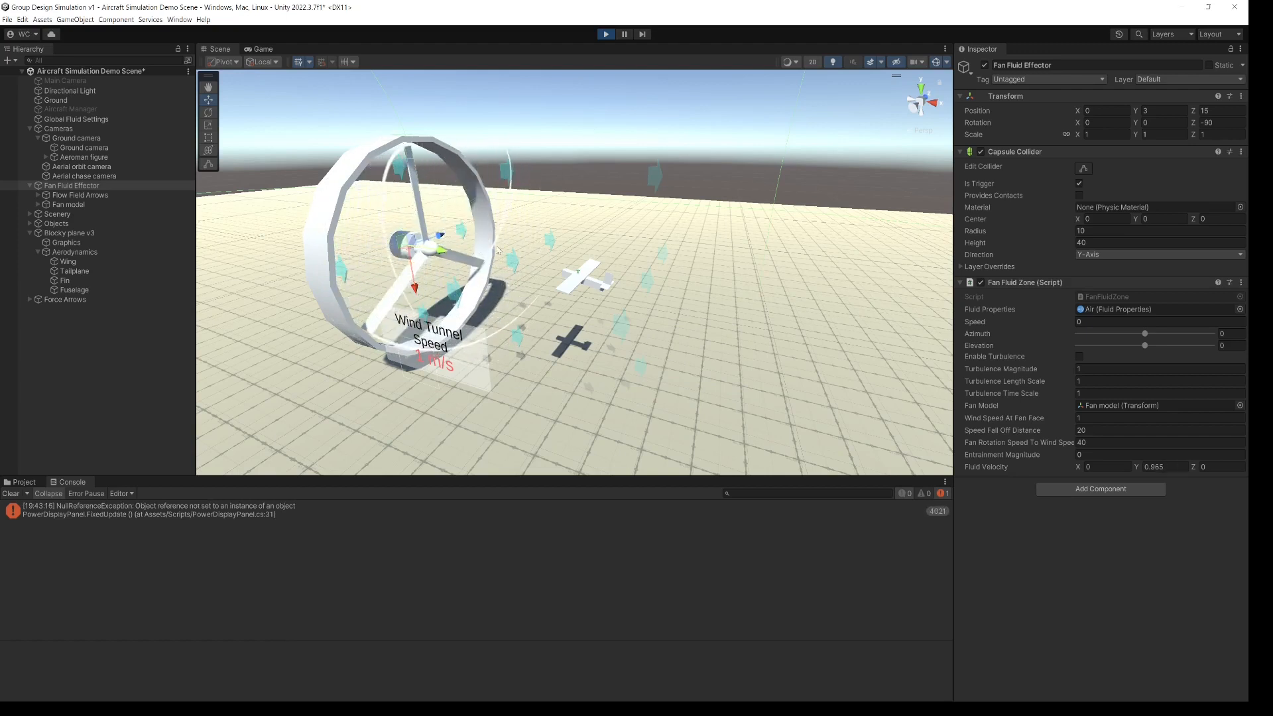
Inspect the plane's force arrows up close, and raise the running fan's wind speed at the fan face to about 4.97
{"action": "scroll", "coordinate": [585, 300], "scroll_direction": "up", "scroll_amount": 5}
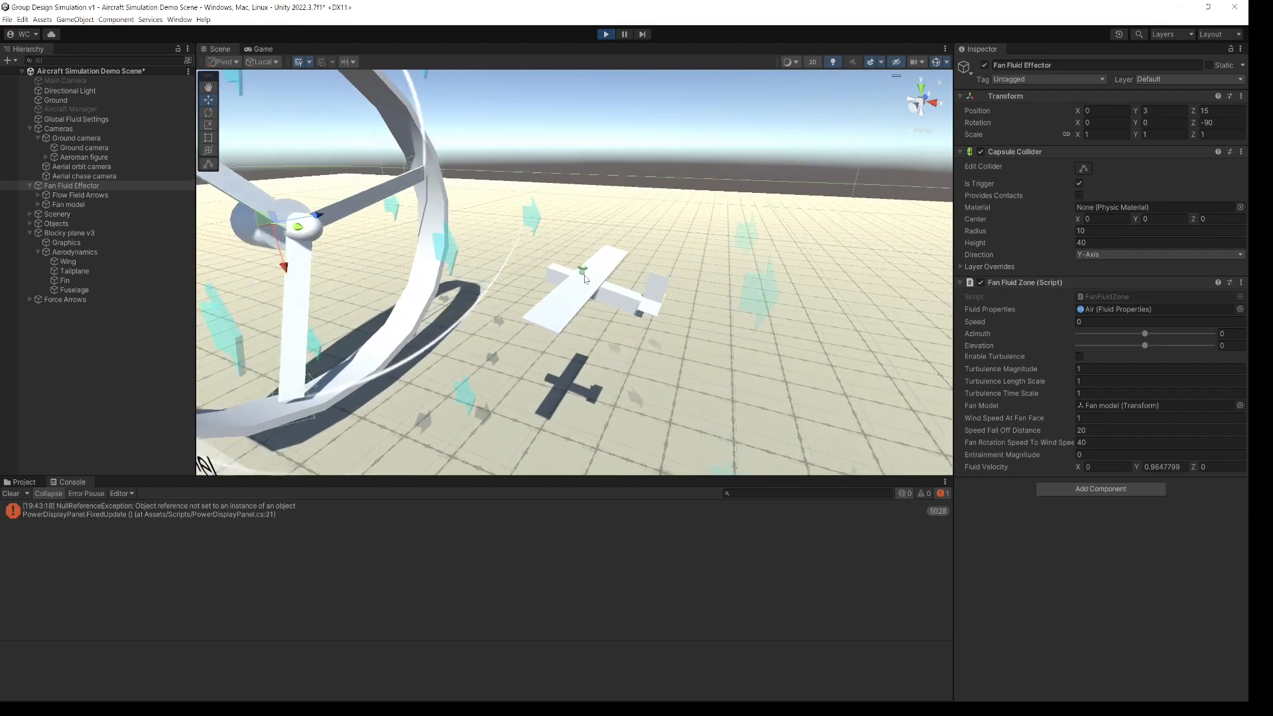
{"action": "scroll", "coordinate": [586, 277], "scroll_direction": "up", "scroll_amount": 1}
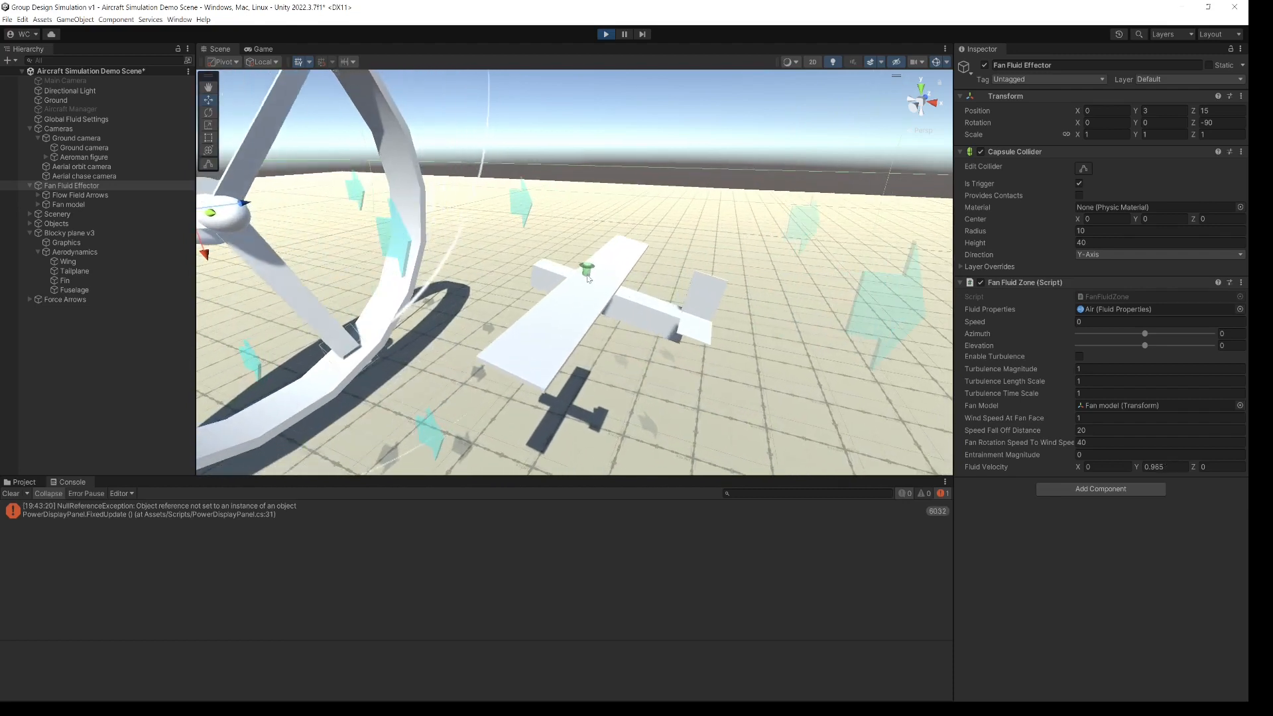
{"action": "scroll", "coordinate": [587, 270], "scroll_direction": "down", "scroll_amount": 5}
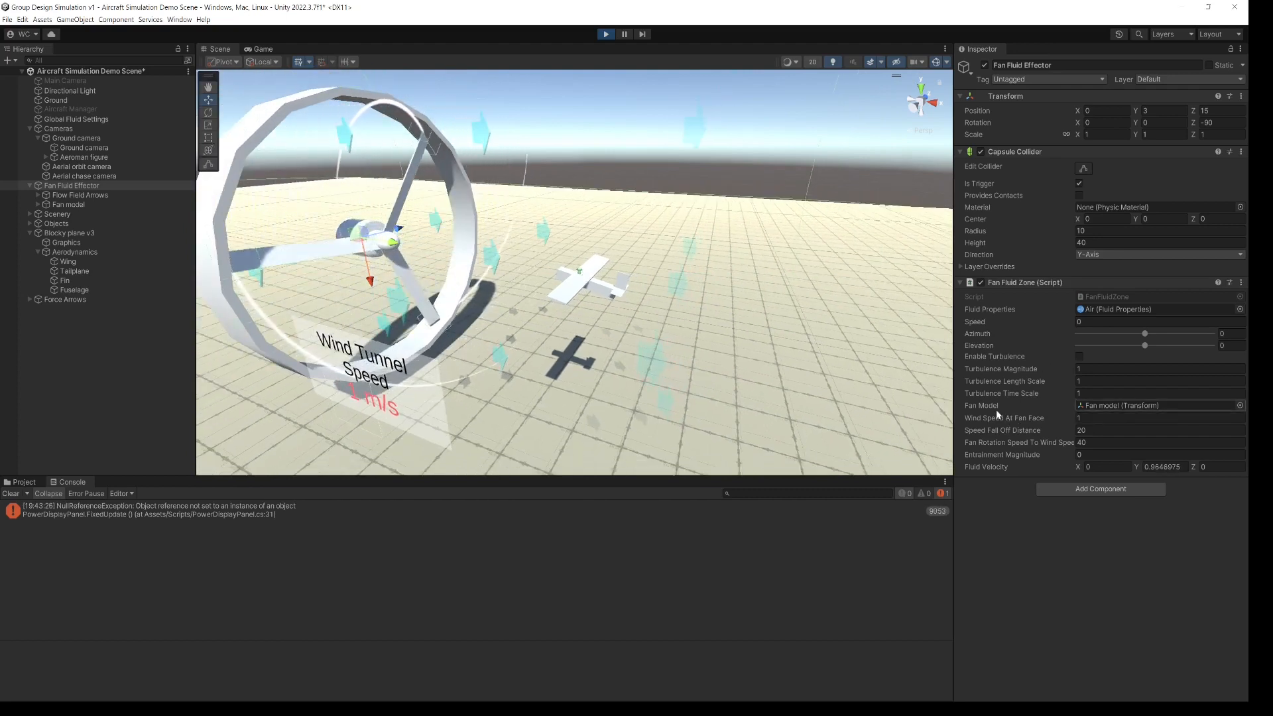
{"action": "left_click_drag", "start_coordinate": [996, 420], "coordinate": [1064, 411]}
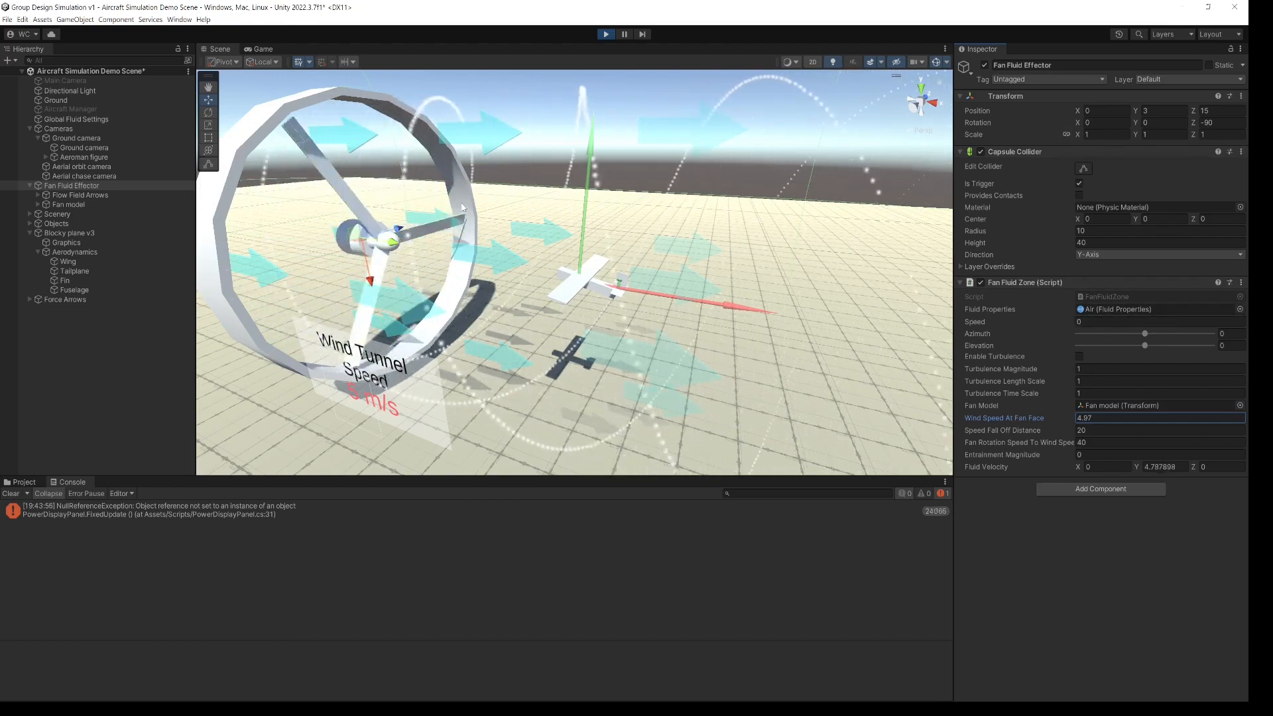
Vary Blocky plane v3's X rotation in the running simulation, ending at about -25.51, and observe its lift and drag arrows
{"action": "left_click", "coordinate": [59, 236]}
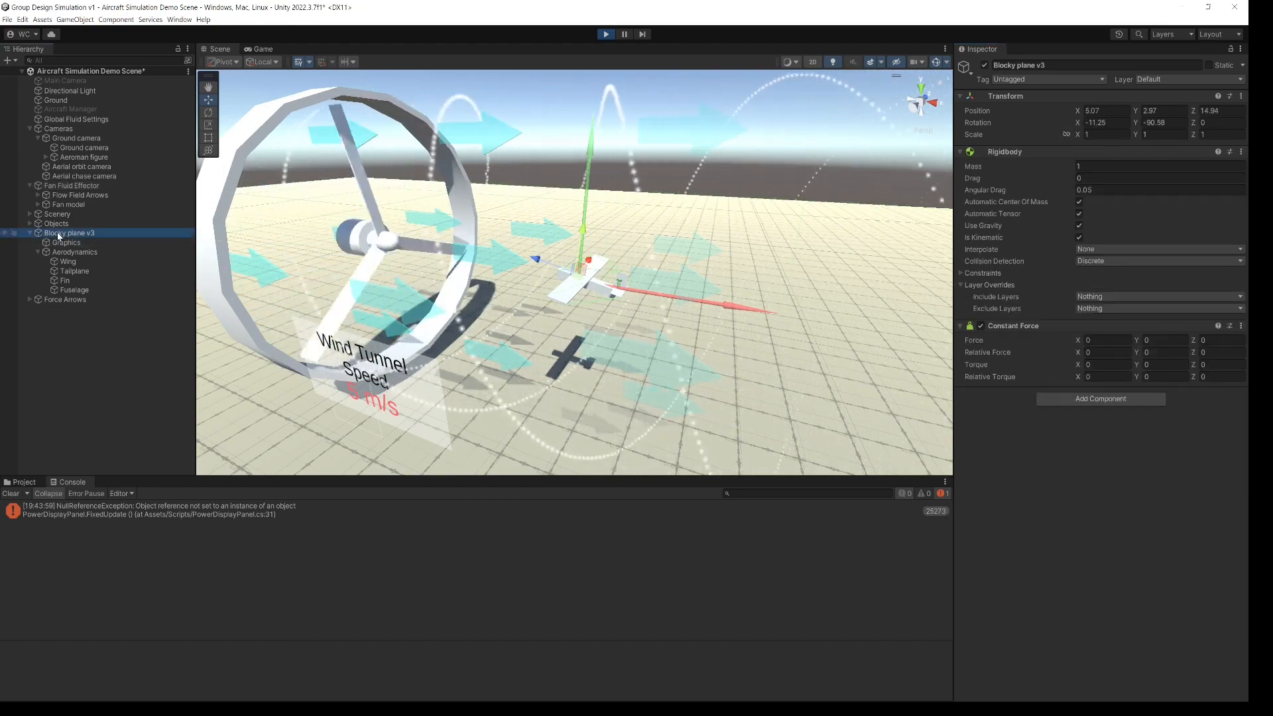
{"action": "left_click", "coordinate": [1081, 123]}
{"action": "left_click_drag", "start_coordinate": [1085, 126], "coordinate": [1243, 127]}
{"action": "left_click_drag", "start_coordinate": [22, 128], "coordinate": [861, 165]}
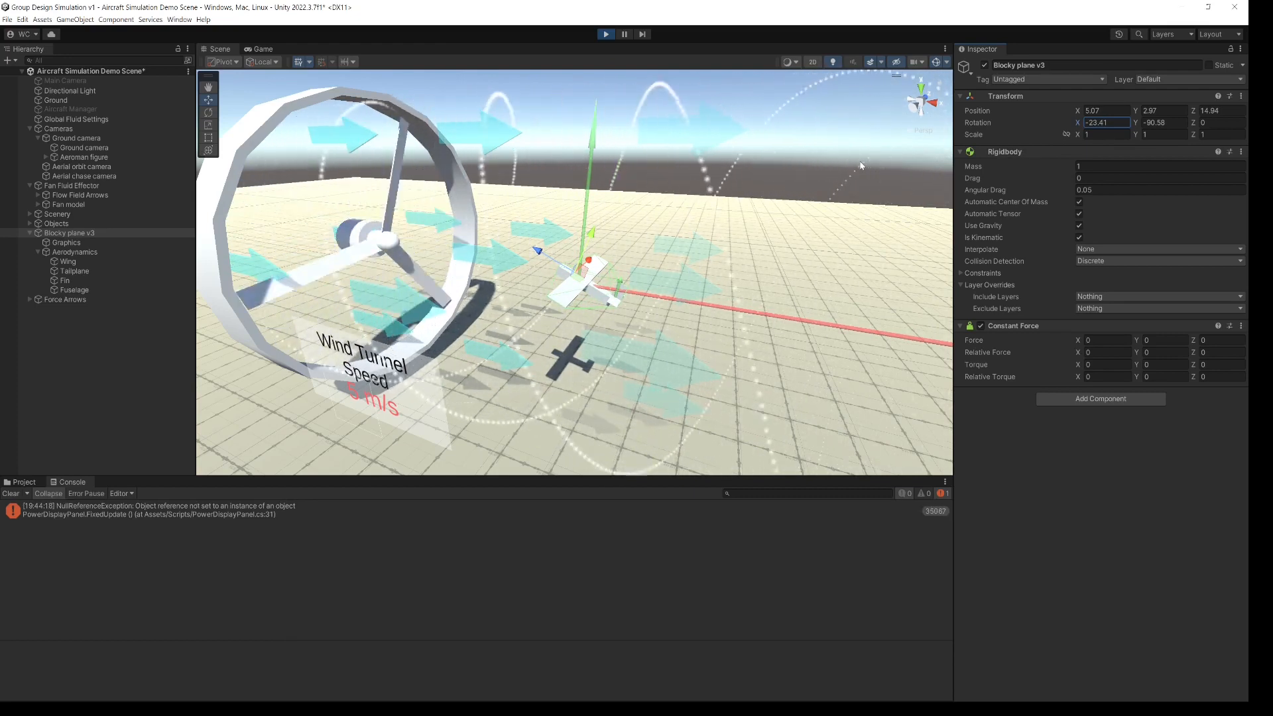
{"action": "left_click_drag", "start_coordinate": [861, 165], "coordinate": [702, 182]}
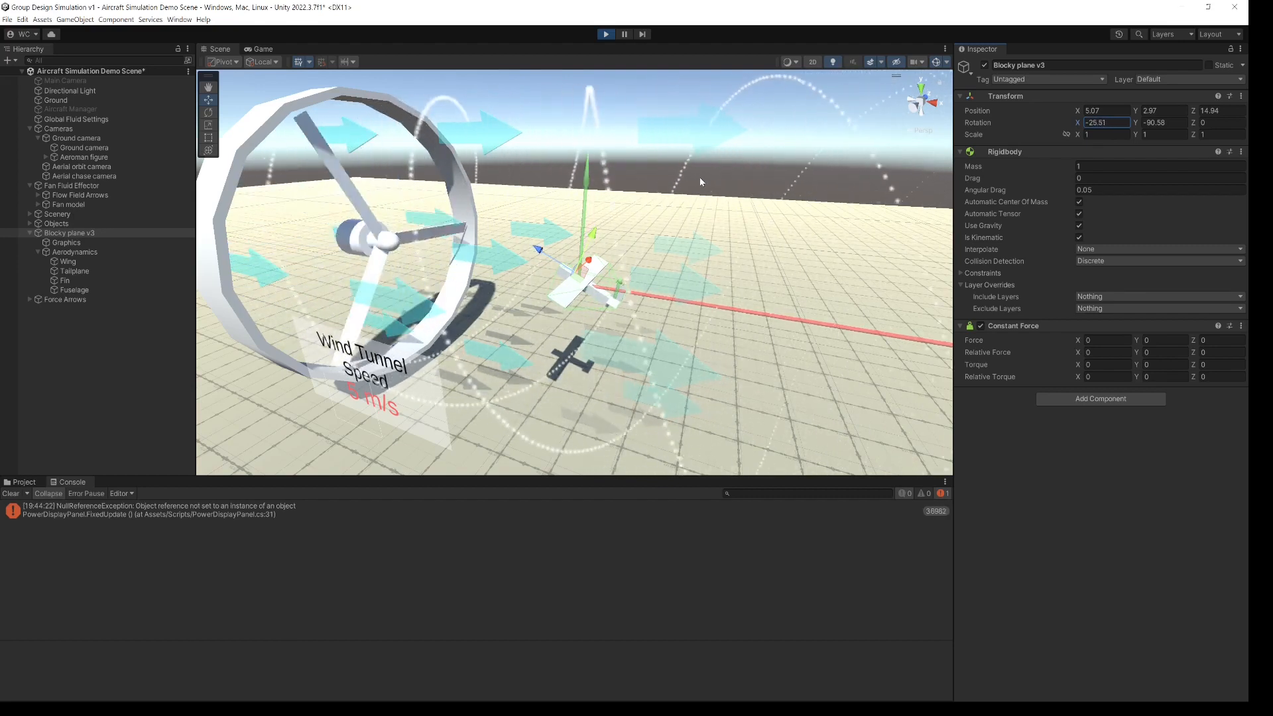
{"action": "scroll", "coordinate": [738, 221], "scroll_direction": "down", "scroll_amount": 10}
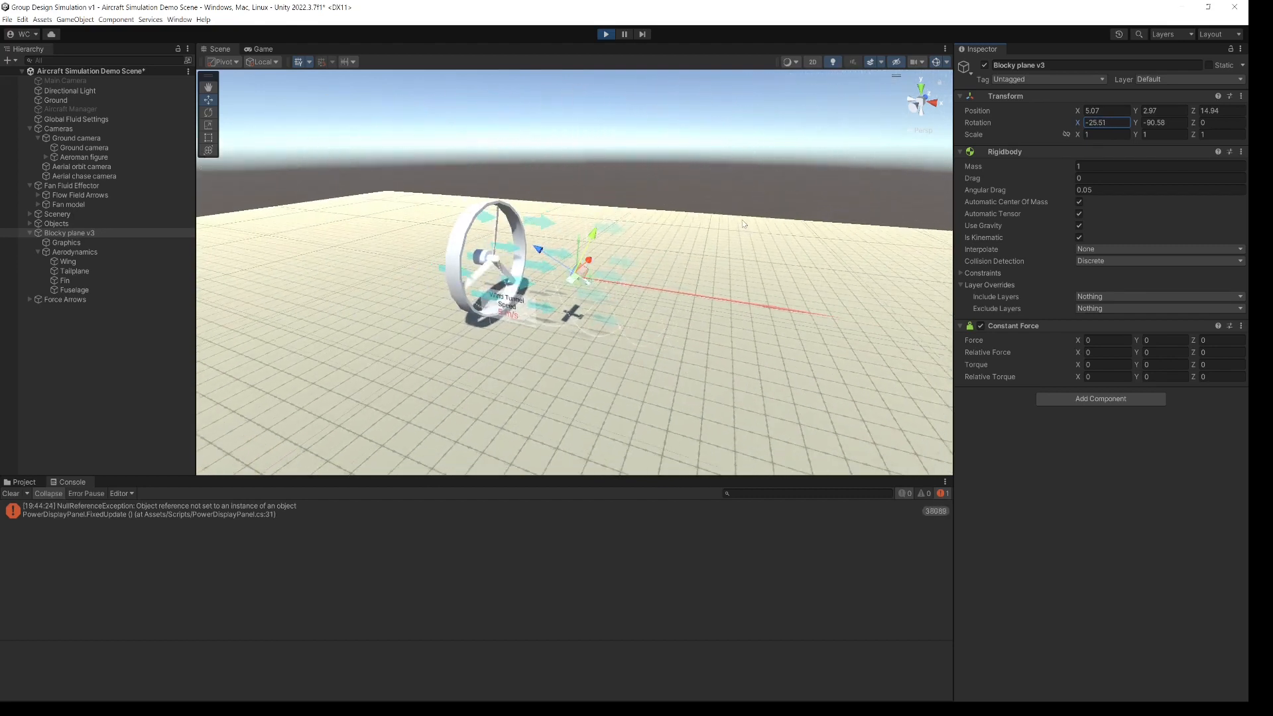
{"action": "scroll", "coordinate": [743, 224], "scroll_direction": "up", "scroll_amount": 10}
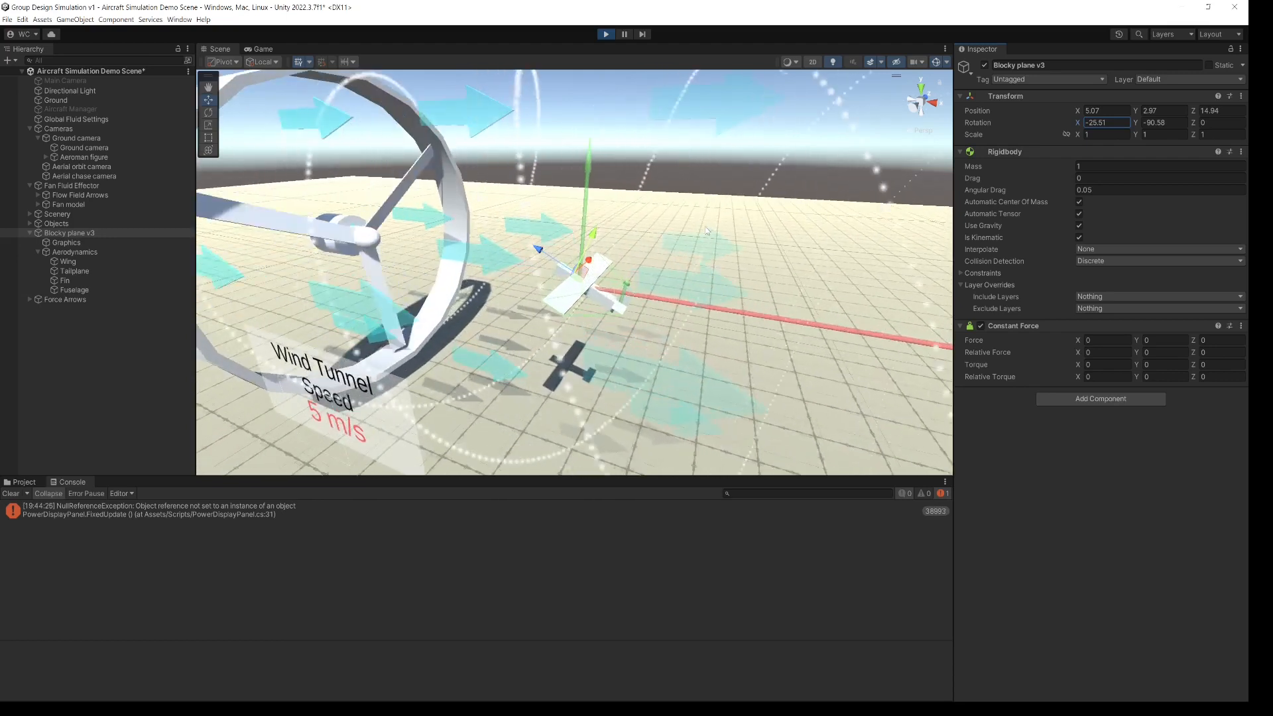
Bring Blocky plane v3's X rotation to -2.7 in the running simulation and observe the change in its force arrows
{"action": "scroll", "coordinate": [707, 231], "scroll_direction": "up", "scroll_amount": 3}
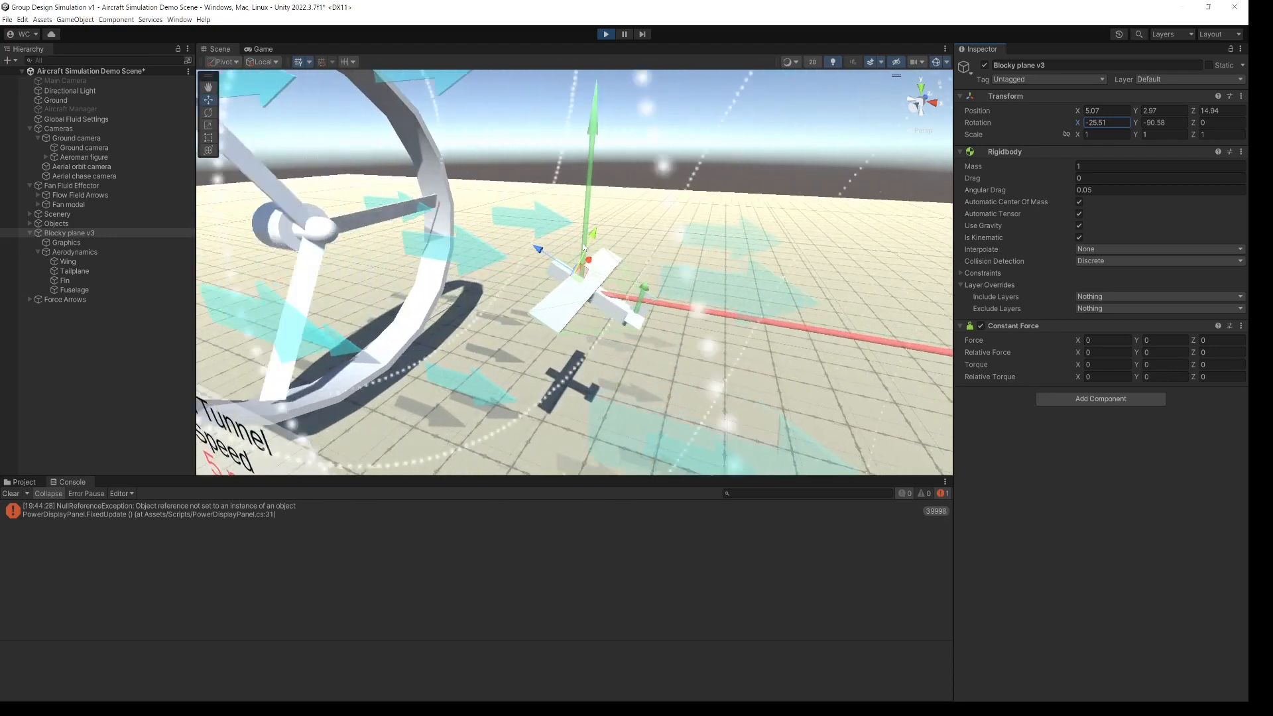
{"action": "scroll", "coordinate": [584, 248], "scroll_direction": "down", "scroll_amount": 2}
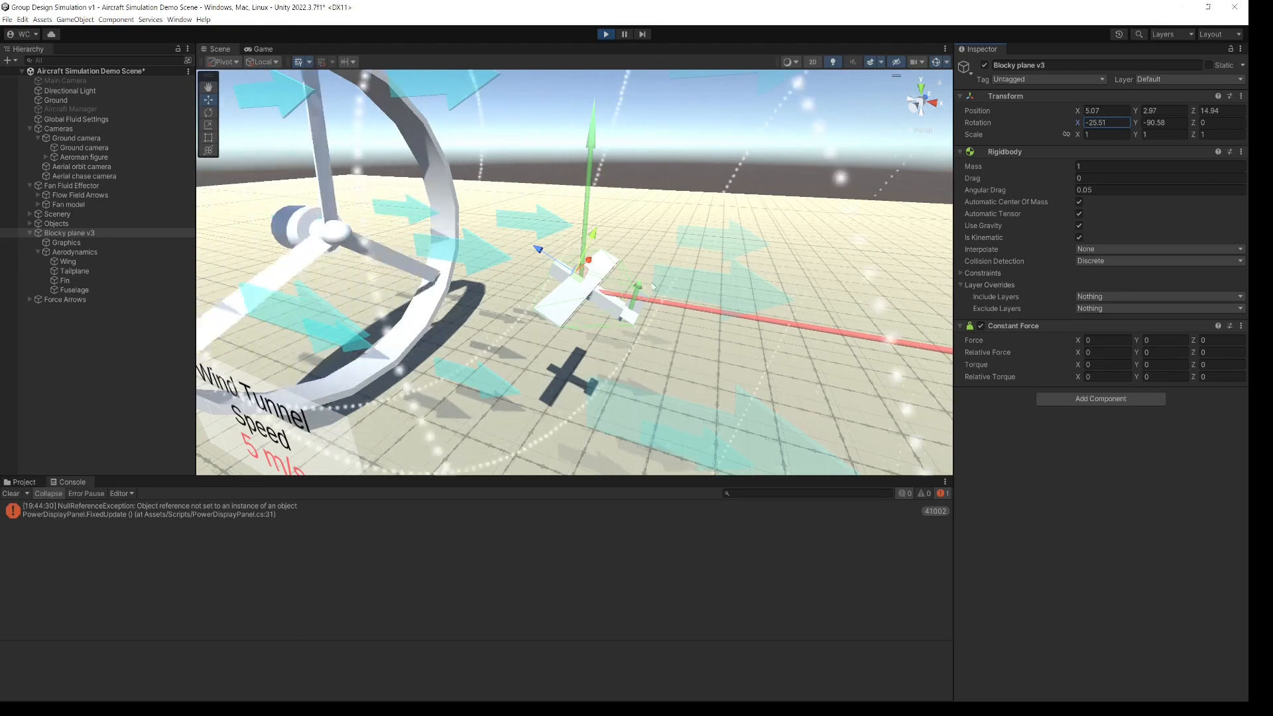
{"action": "left_click_drag", "start_coordinate": [1077, 123], "coordinate": [1209, 126]}
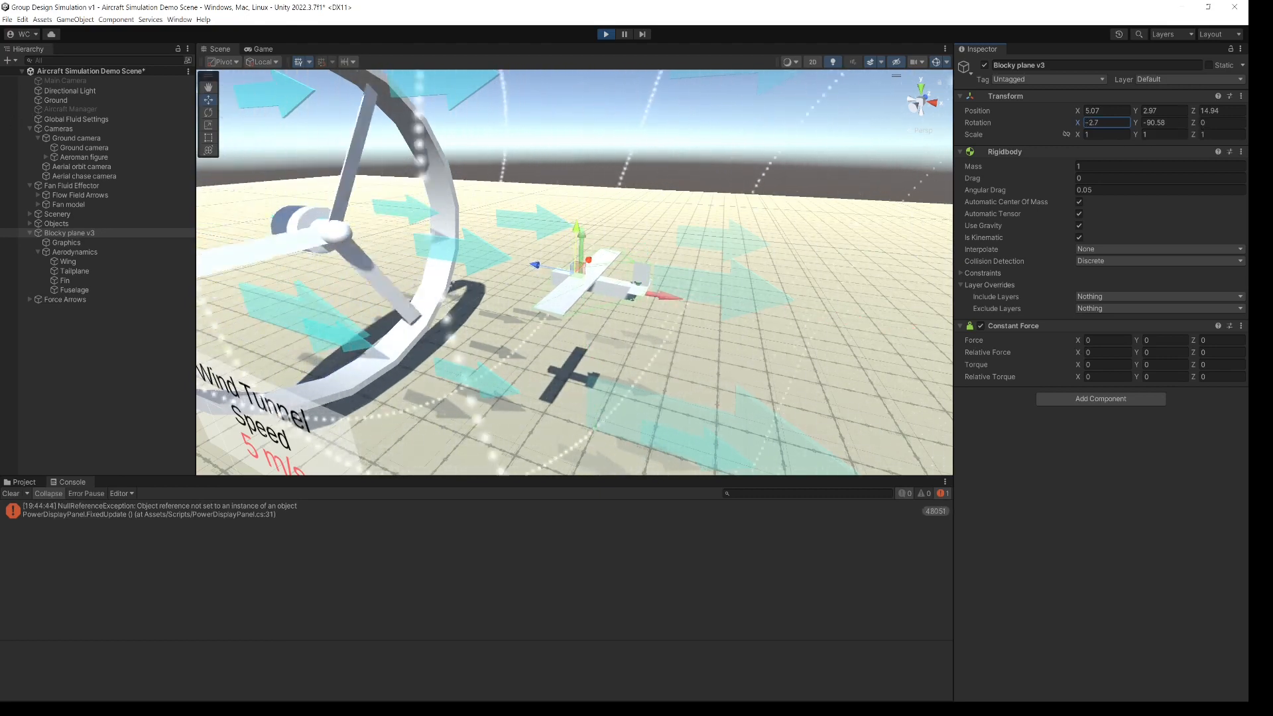
Vary Blocky plane v3's Y rotation to -114.3 and on to -87.4, viewing the force arrows from behind and from the side
{"action": "left_click_drag", "start_coordinate": [1138, 124], "coordinate": [1067, 129]}
{"action": "left_click_drag", "start_coordinate": [893, 193], "coordinate": [723, 201], "text": "alt"}
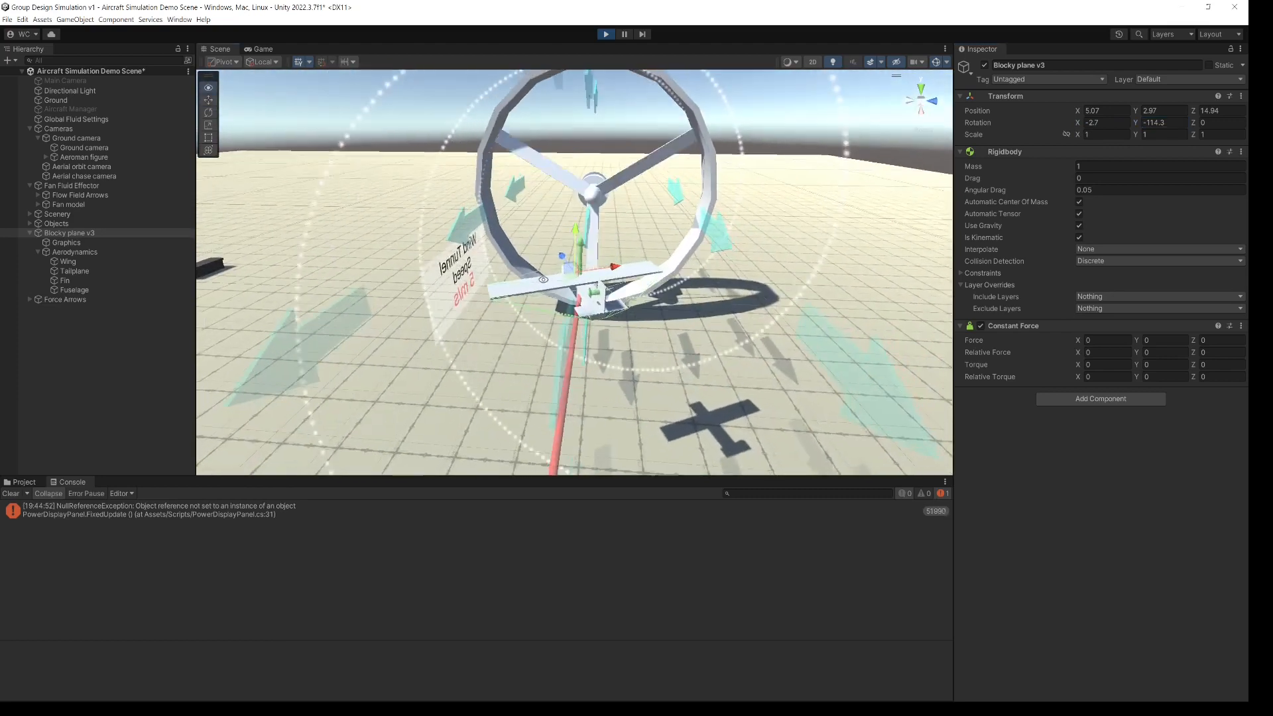
{"action": "left_click_drag", "start_coordinate": [543, 279], "coordinate": [536, 281], "text": "alt"}
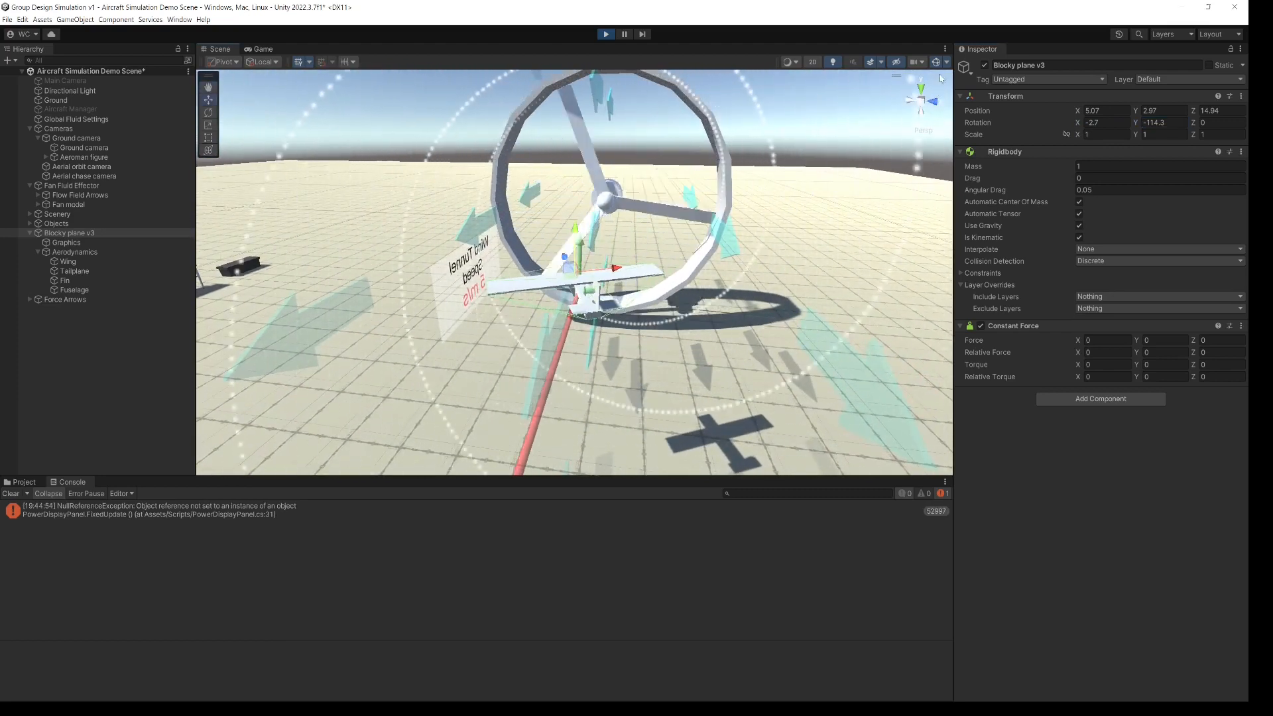
{"action": "left_click_drag", "start_coordinate": [614, 298], "coordinate": [648, 259], "text": "alt"}
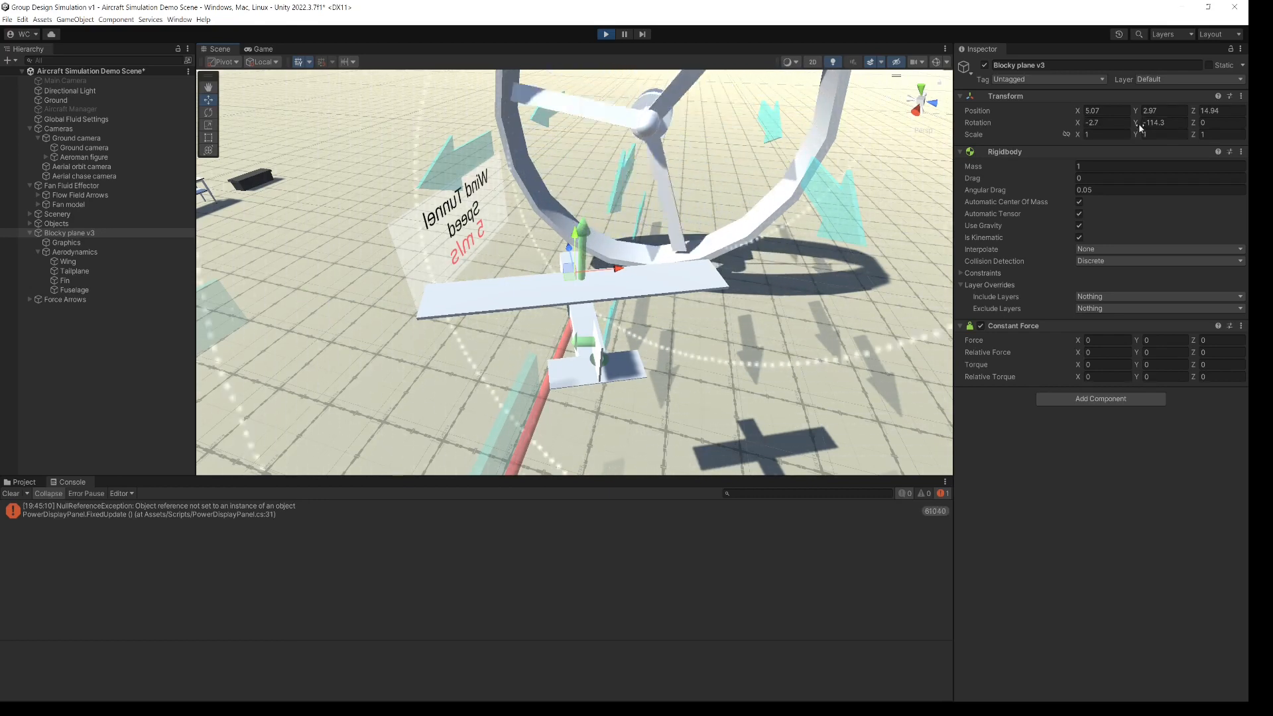
{"action": "left_click_drag", "start_coordinate": [1140, 127], "coordinate": [957, 204]}
{"action": "left_click_drag", "start_coordinate": [425, 351], "coordinate": [834, 232], "text": "alt"}
Display the aerodynamic outlines of the plane's Wing, Tailplane, Fin and Fuselage objects together in the running scene
{"action": "left_click", "coordinate": [936, 63]}
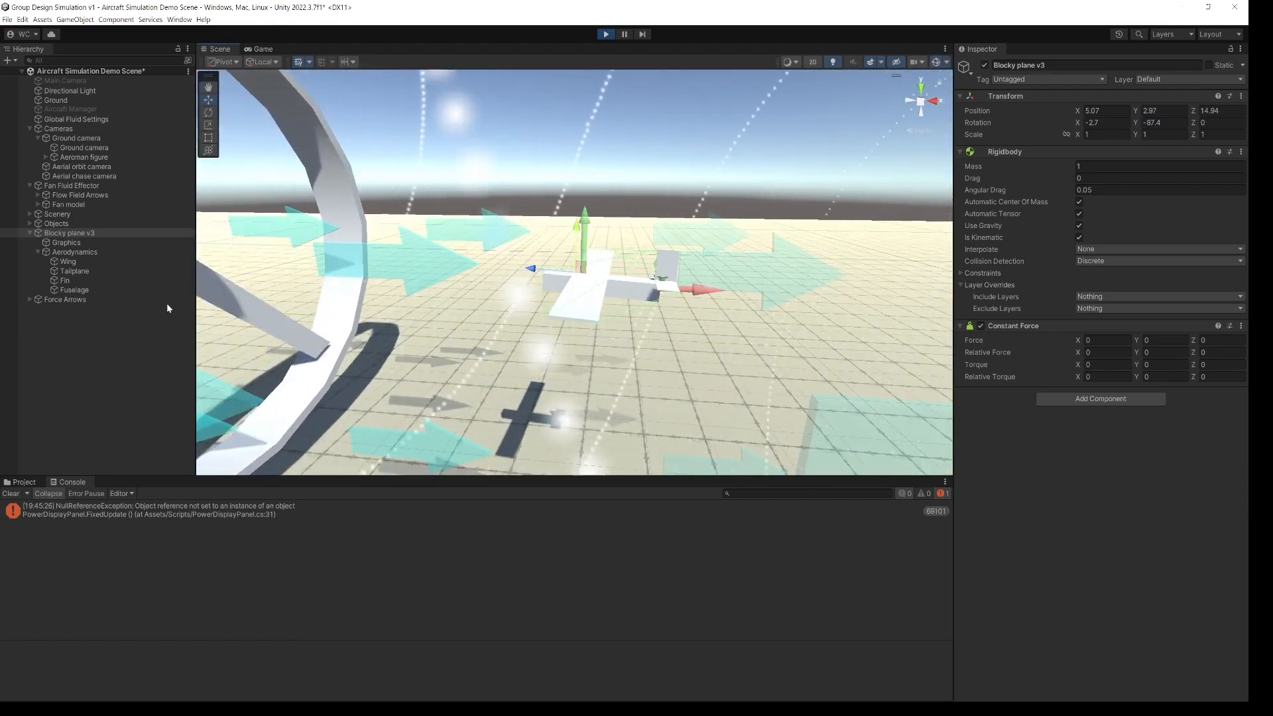
{"action": "left_click", "coordinate": [68, 261]}
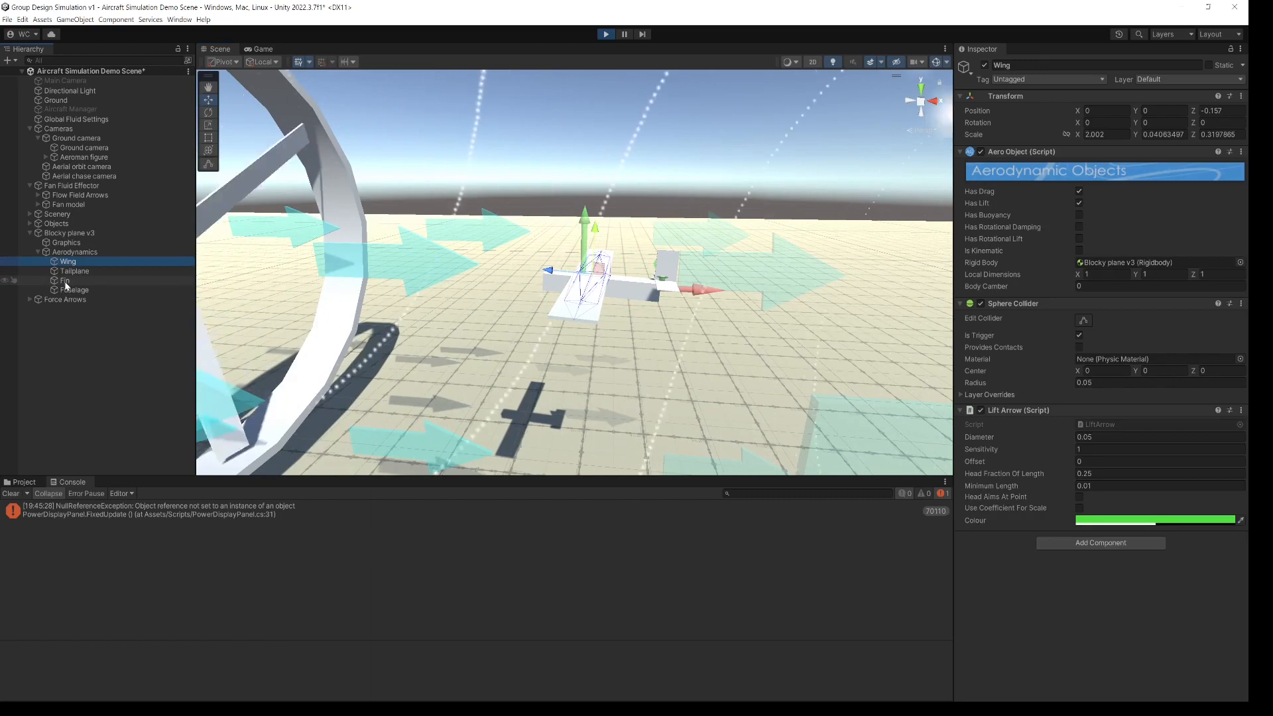
{"action": "left_click", "coordinate": [66, 289], "text": "shift"}
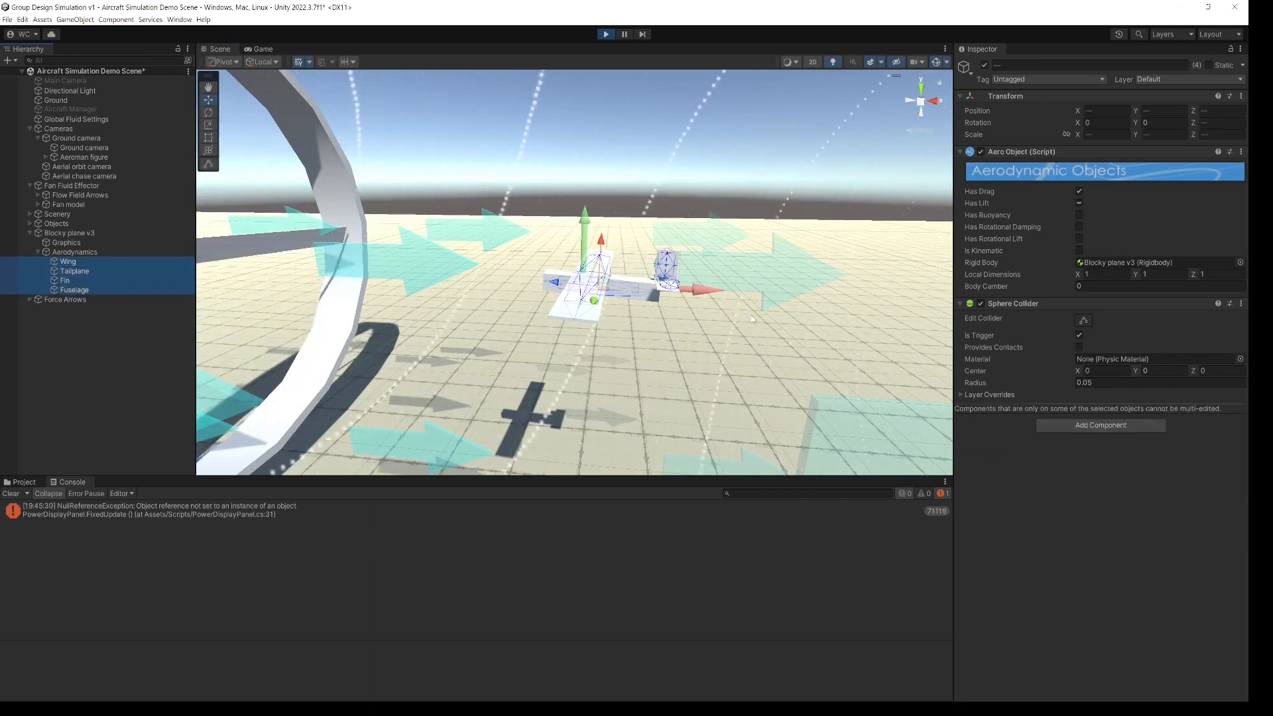
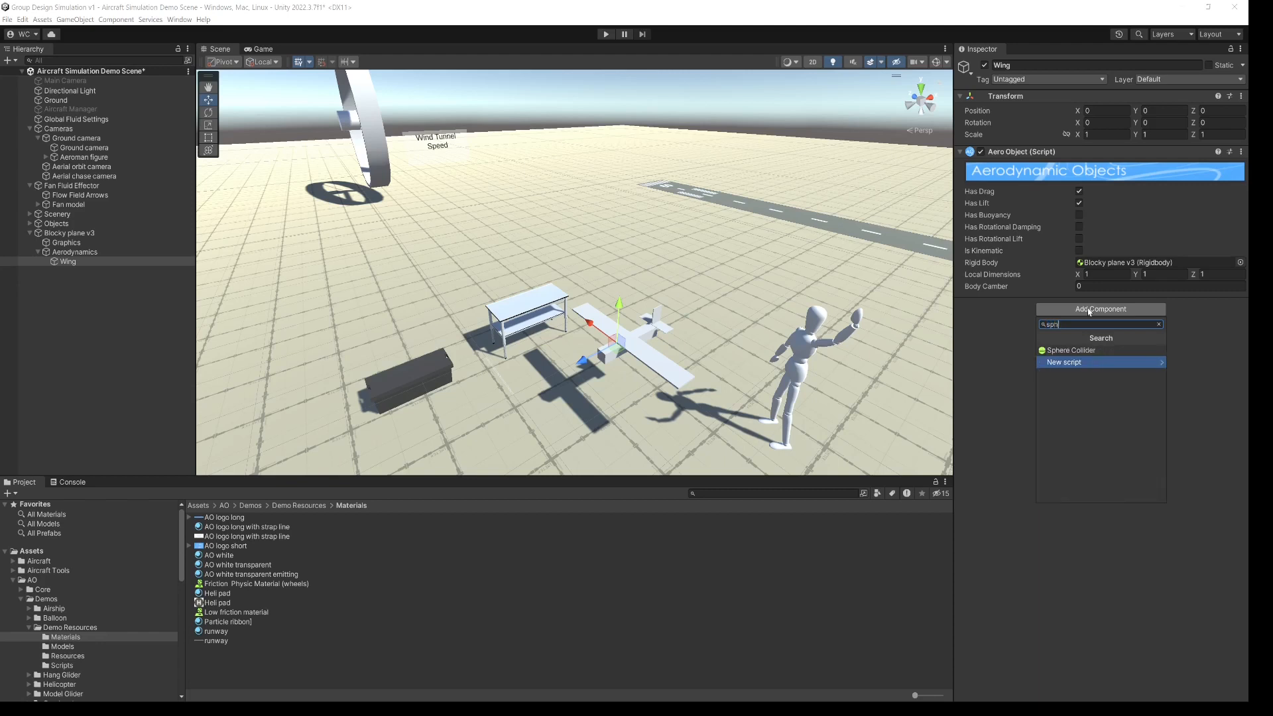
Add a Sphere Collider with a radius of 0.05 to the Wing object and check its outline on the plane
{"action": "left_click", "coordinate": [1066, 350]}
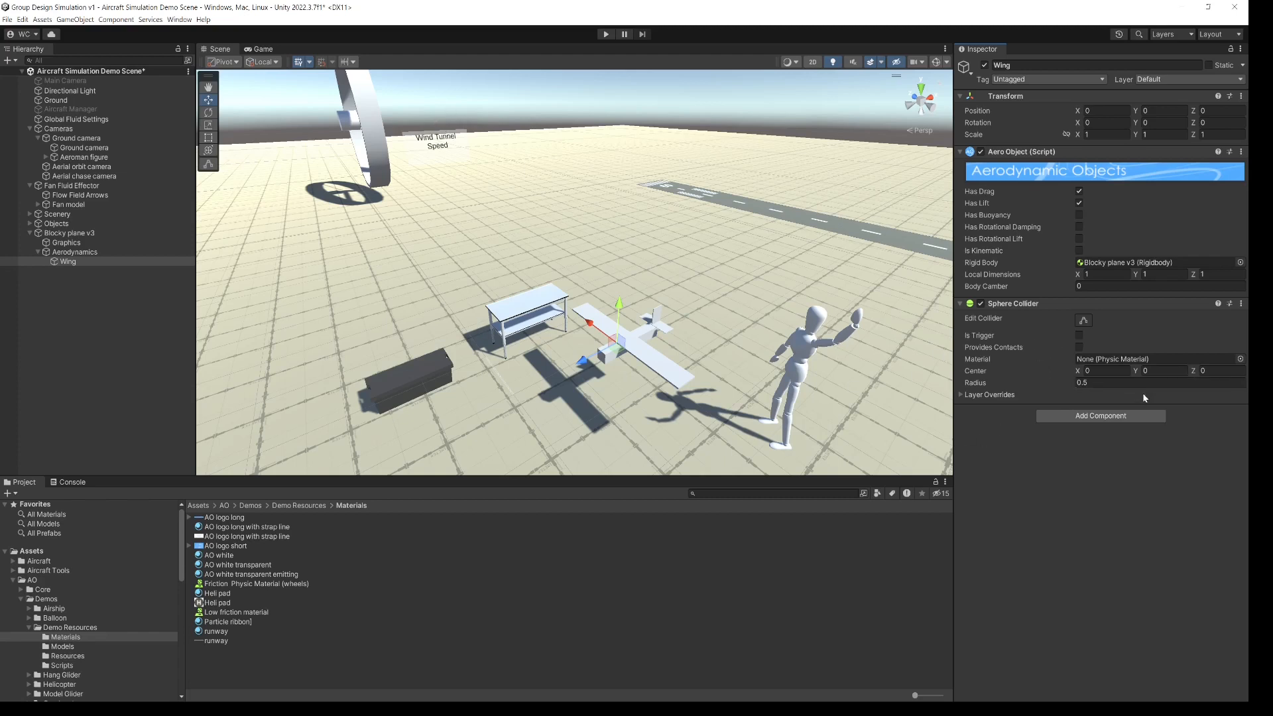
{"action": "left_click", "coordinate": [1094, 383]}
{"action": "key", "text": "BackSpace"}
{"action": "type", "text": ".05"}
{"action": "key", "text": "Return"}
{"action": "left_click", "coordinate": [935, 61]}
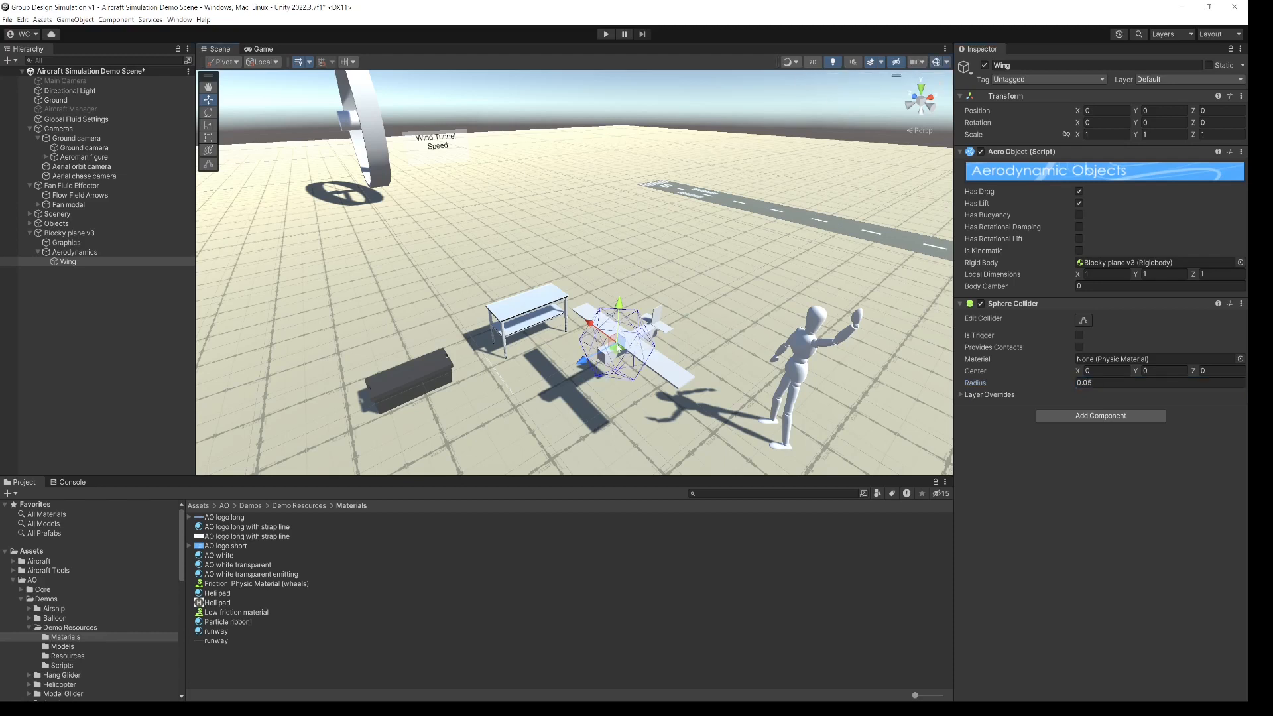
{"action": "scroll", "coordinate": [651, 367], "scroll_direction": "up", "scroll_amount": 5}
{"action": "middle_click_drag", "start_coordinate": [651, 367], "coordinate": [654, 248]}
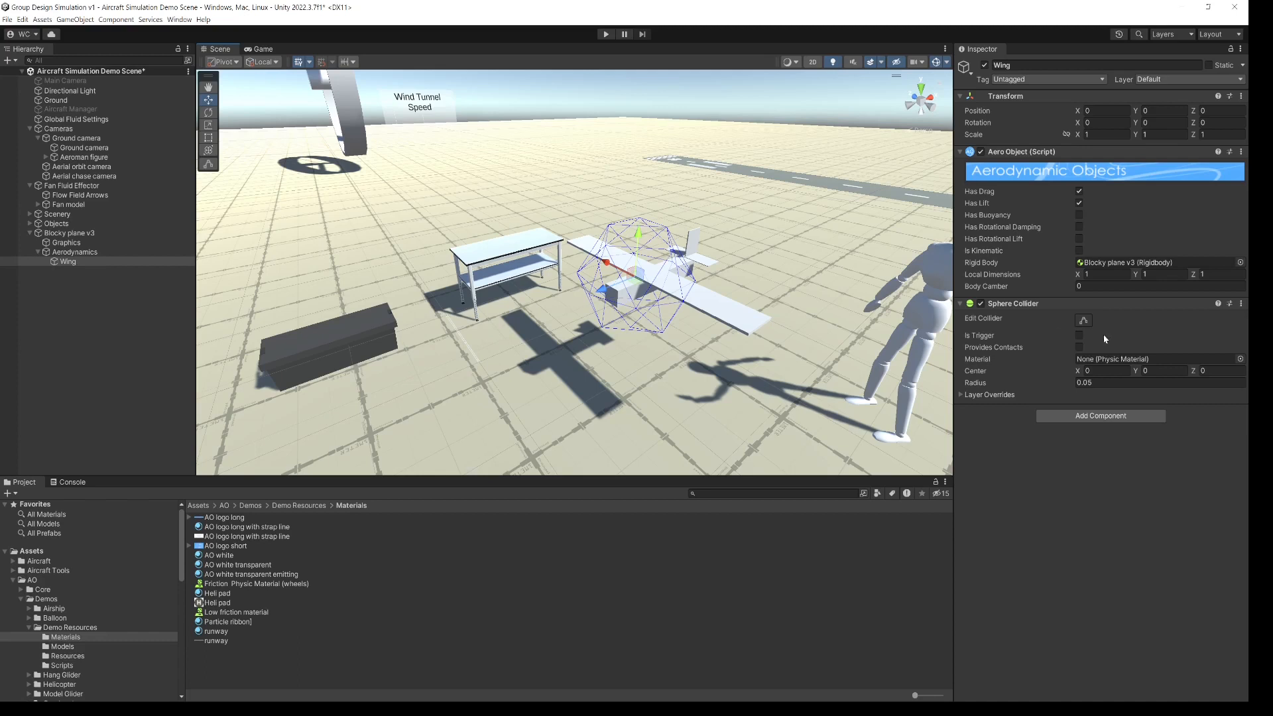
Remove the Sphere Collider and Aero Object components from the Wing object
{"action": "left_click", "coordinate": [1240, 303]}
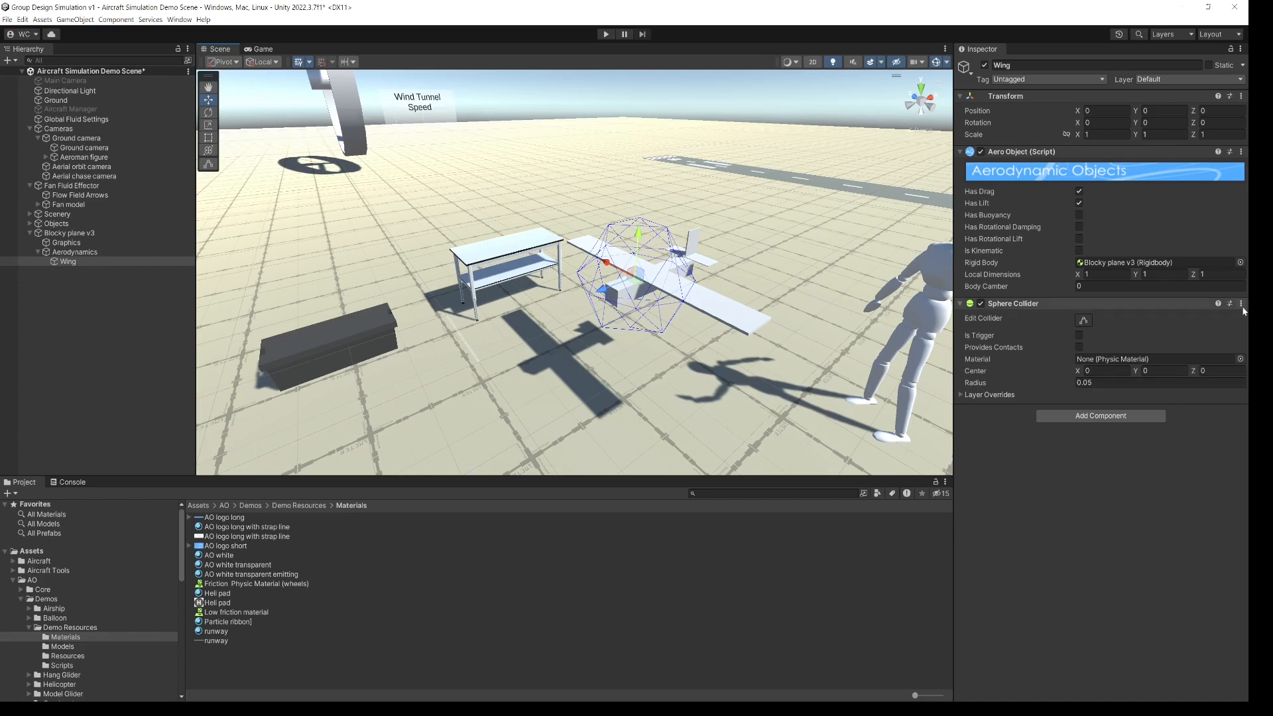
{"action": "left_click", "coordinate": [1174, 328]}
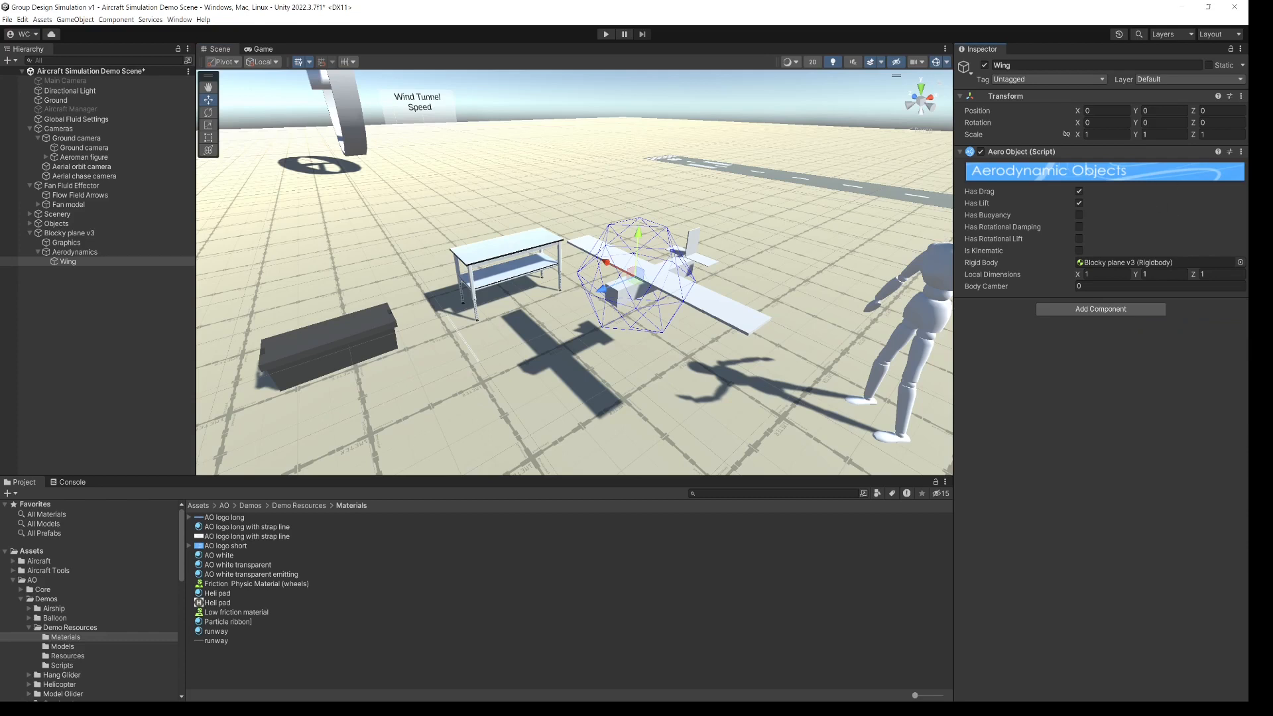
{"action": "left_click", "coordinate": [1240, 152]}
{"action": "left_click", "coordinate": [1193, 177]}
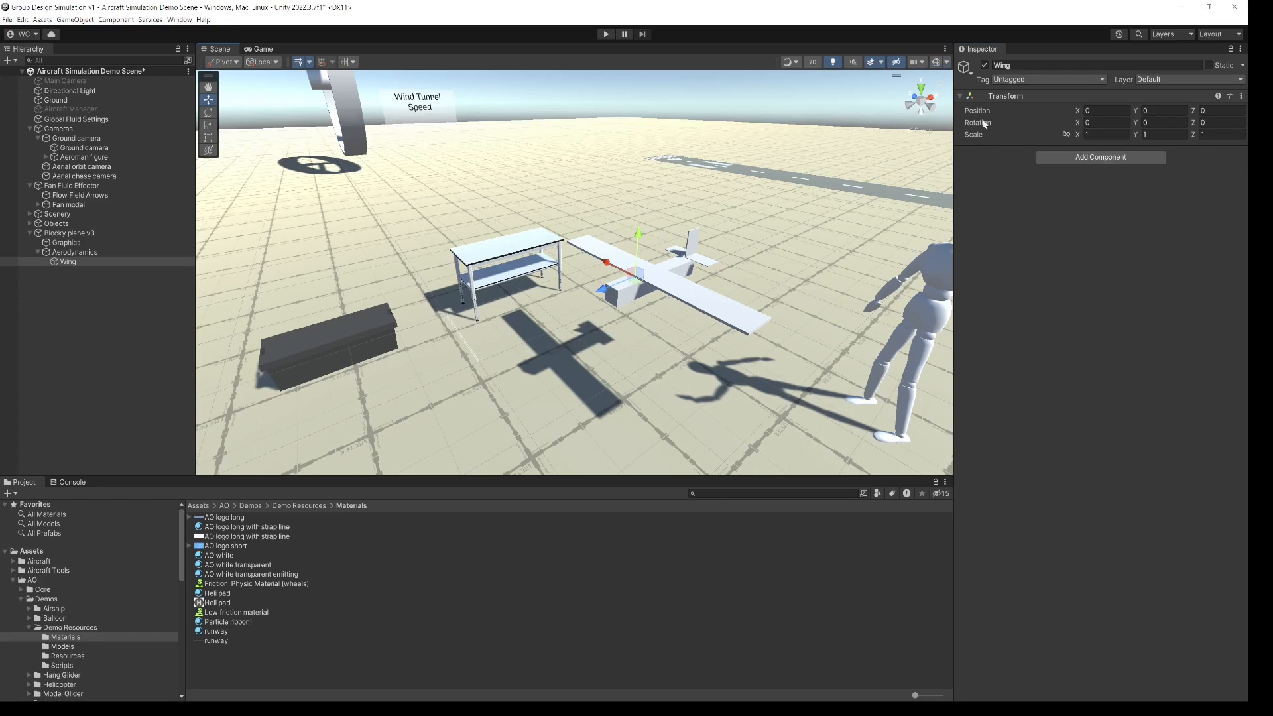
Add an Aero Object component to the Wing object under Aerodynamics
{"action": "left_click", "coordinate": [70, 263]}
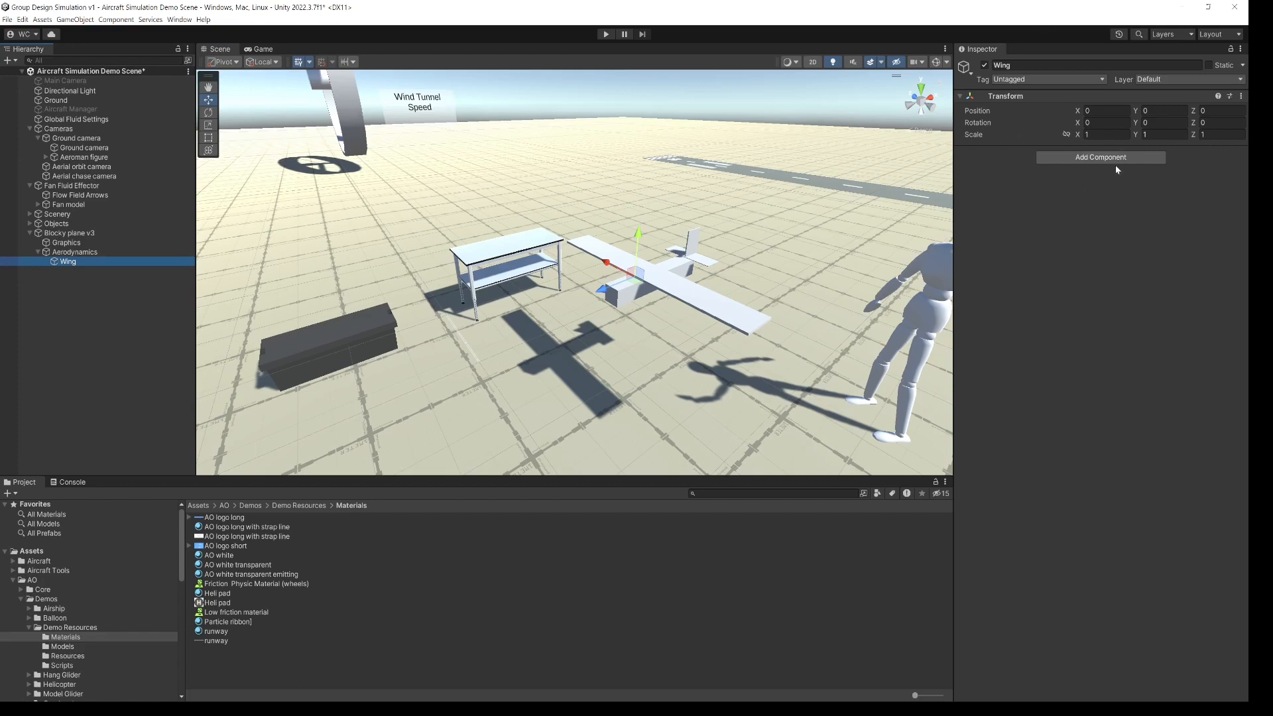
{"action": "left_click", "coordinate": [1089, 159]}
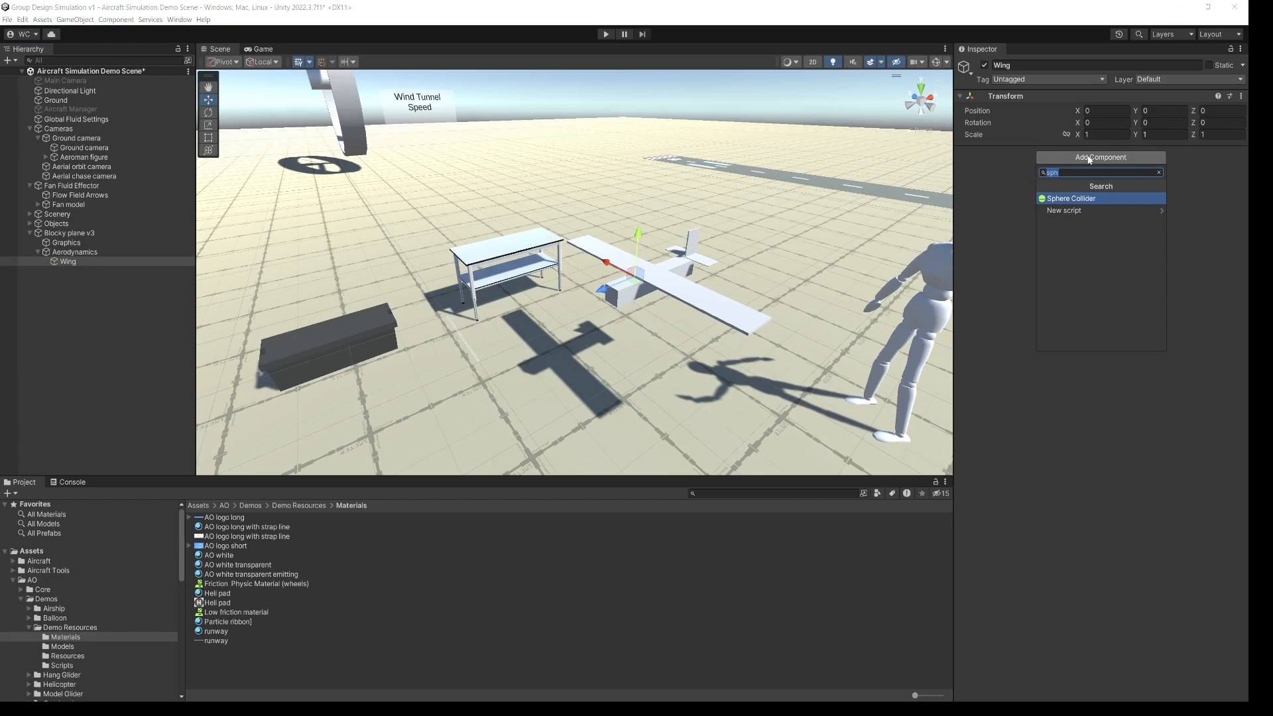
{"action": "type", "text": "aero"}
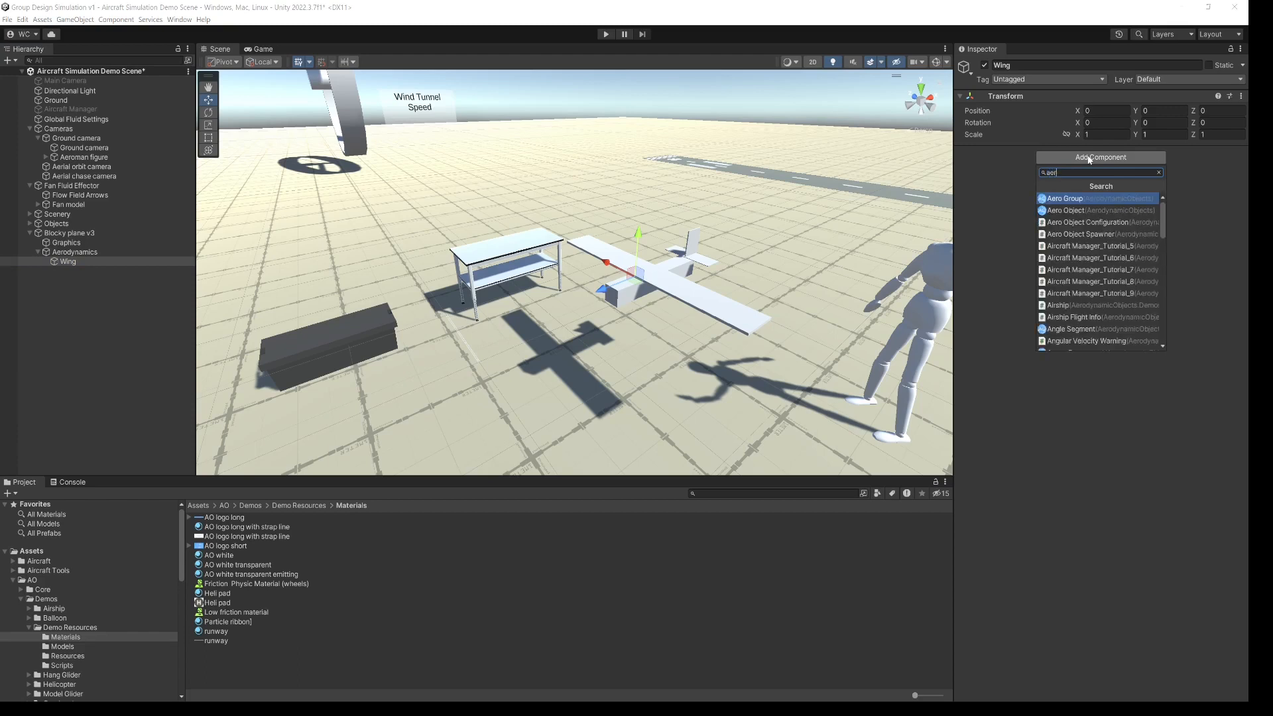
{"action": "left_click", "coordinate": [1058, 210]}
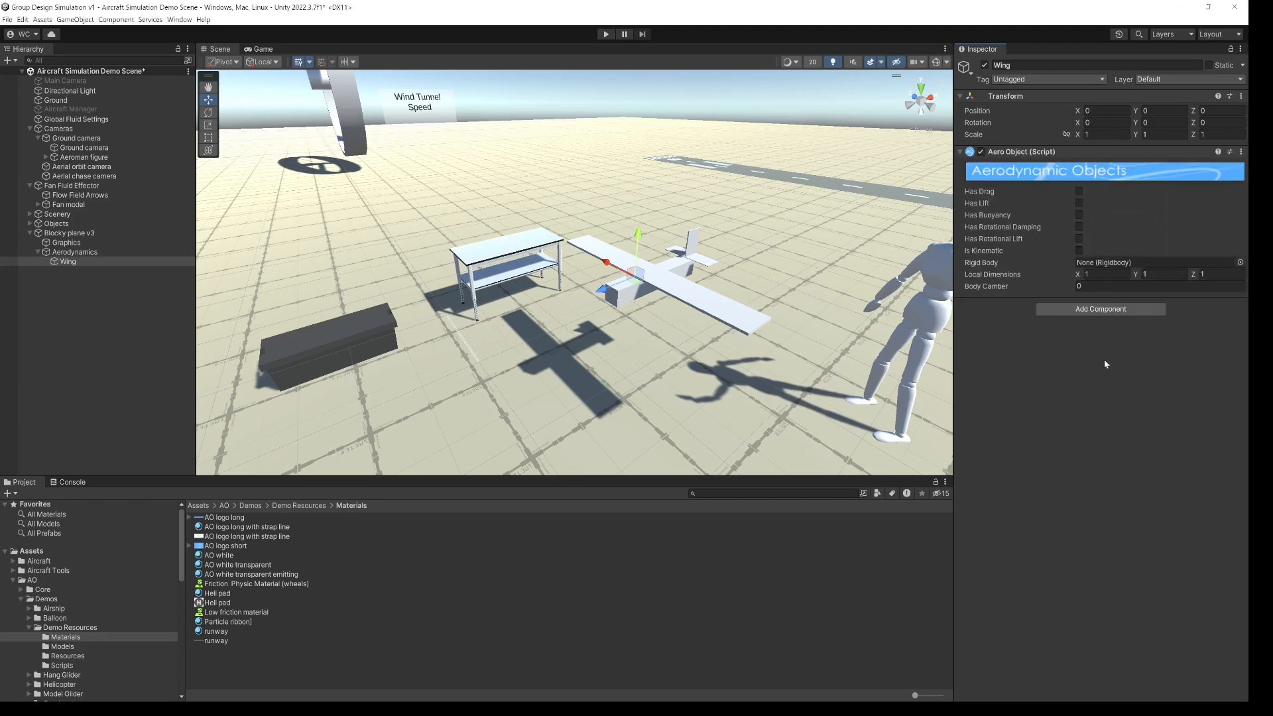
Enable Has Drag and Has Lift on the Wing's Aero Object and assign Blocky plane v3 as its Rigid Body
{"action": "left_click", "coordinate": [1079, 191]}
{"action": "left_click", "coordinate": [1080, 202]}
{"action": "left_click", "coordinate": [65, 234]}
{"action": "left_click_drag", "start_coordinate": [64, 235], "coordinate": [1105, 268]}
Show the Wing's aerodynamic outline and scale it roughly to the model's wing, about 1.97 × 0.16 × 0.47
{"action": "left_click", "coordinate": [939, 63]}
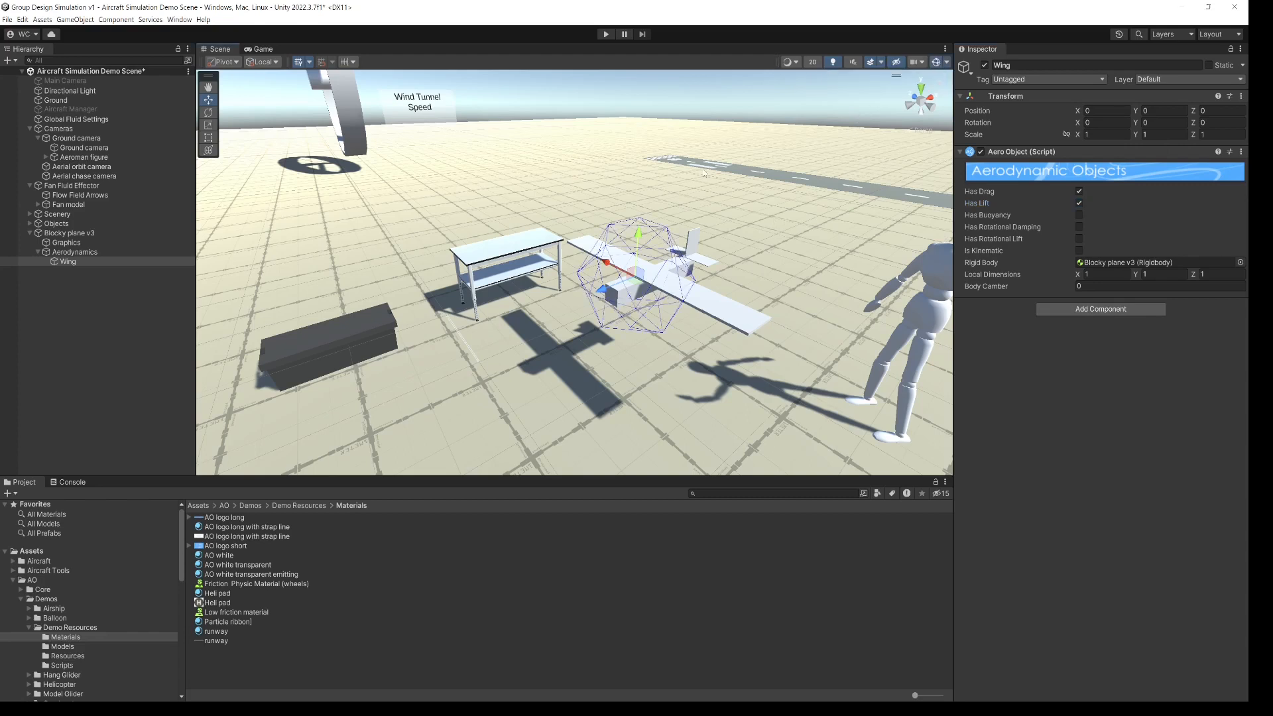
{"action": "scroll", "coordinate": [641, 256], "scroll_direction": "up", "scroll_amount": 4}
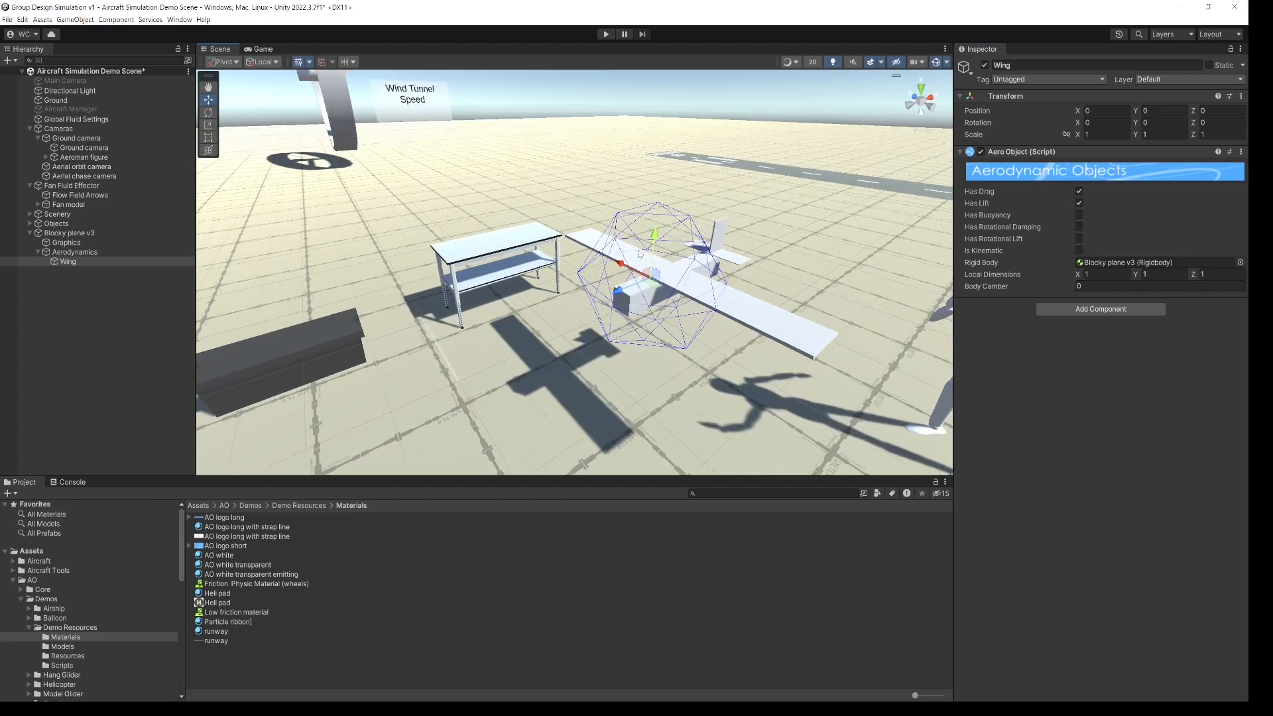
{"action": "left_click_drag", "start_coordinate": [644, 259], "coordinate": [590, 247], "text": "alt"}
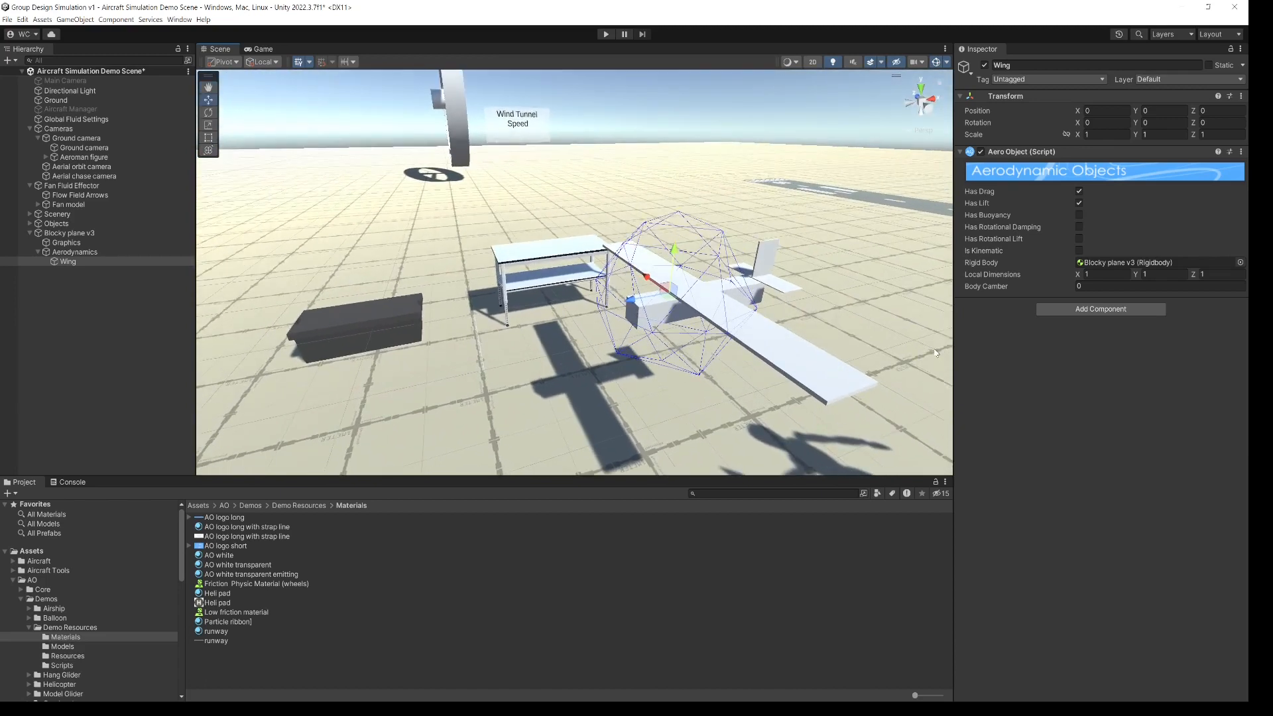
{"action": "left_click_drag", "start_coordinate": [751, 292], "coordinate": [689, 334], "text": "alt"}
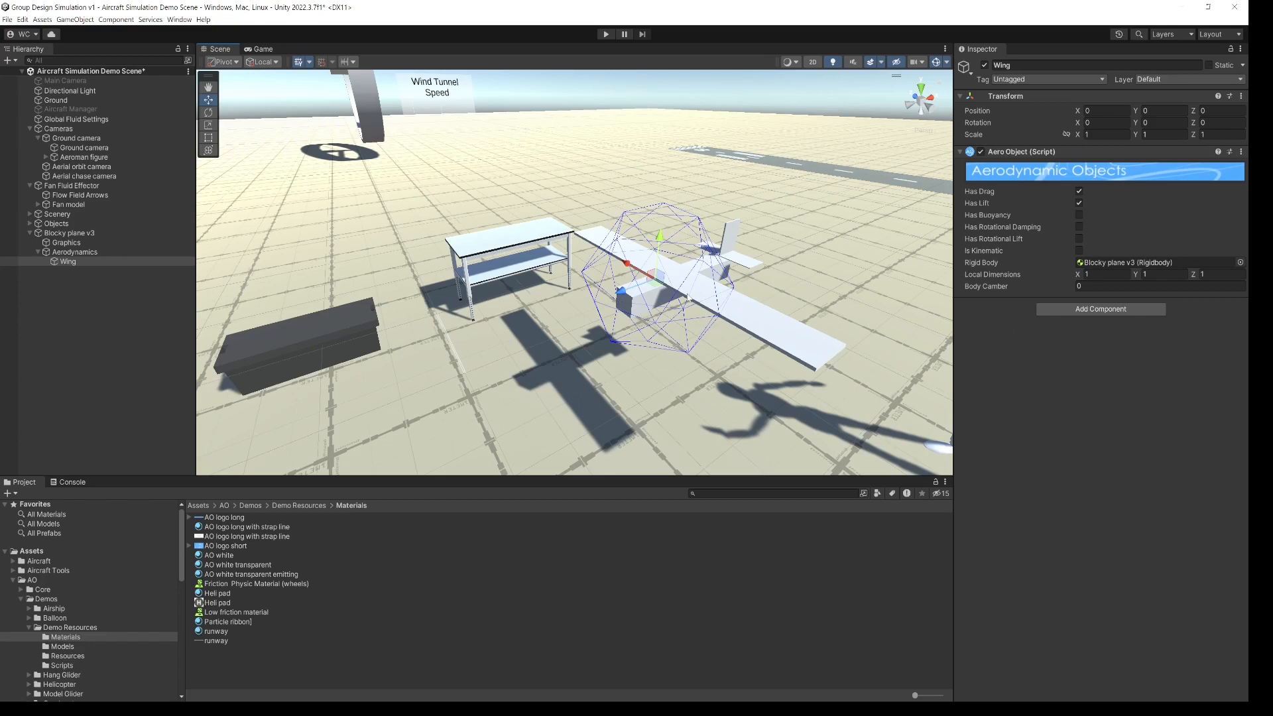
{"action": "key", "text": "r"}
{"action": "left_click_drag", "start_coordinate": [660, 235], "coordinate": [671, 298]}
{"action": "left_click_drag", "start_coordinate": [625, 263], "coordinate": [633, 290]}
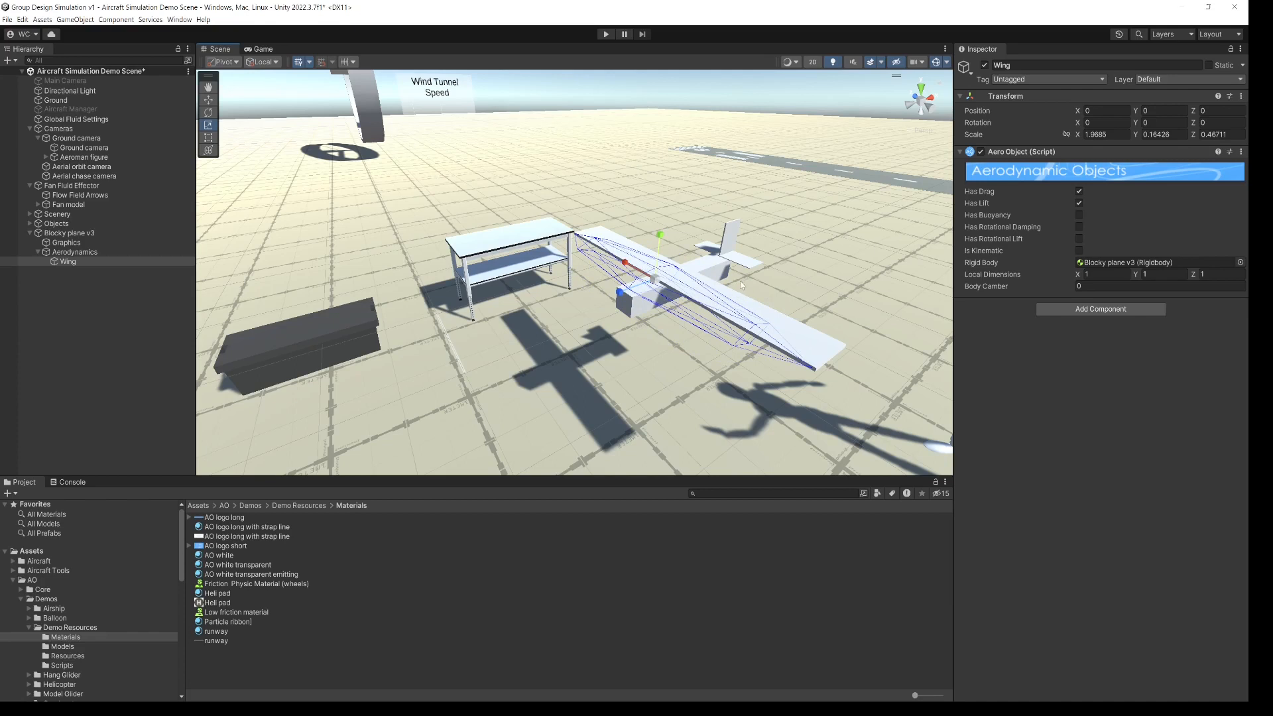
Align the Wing object with the model's wing in a vertical view, at Z position -0.142 and Z scale about 0.298
{"action": "left_click", "coordinate": [922, 86]}
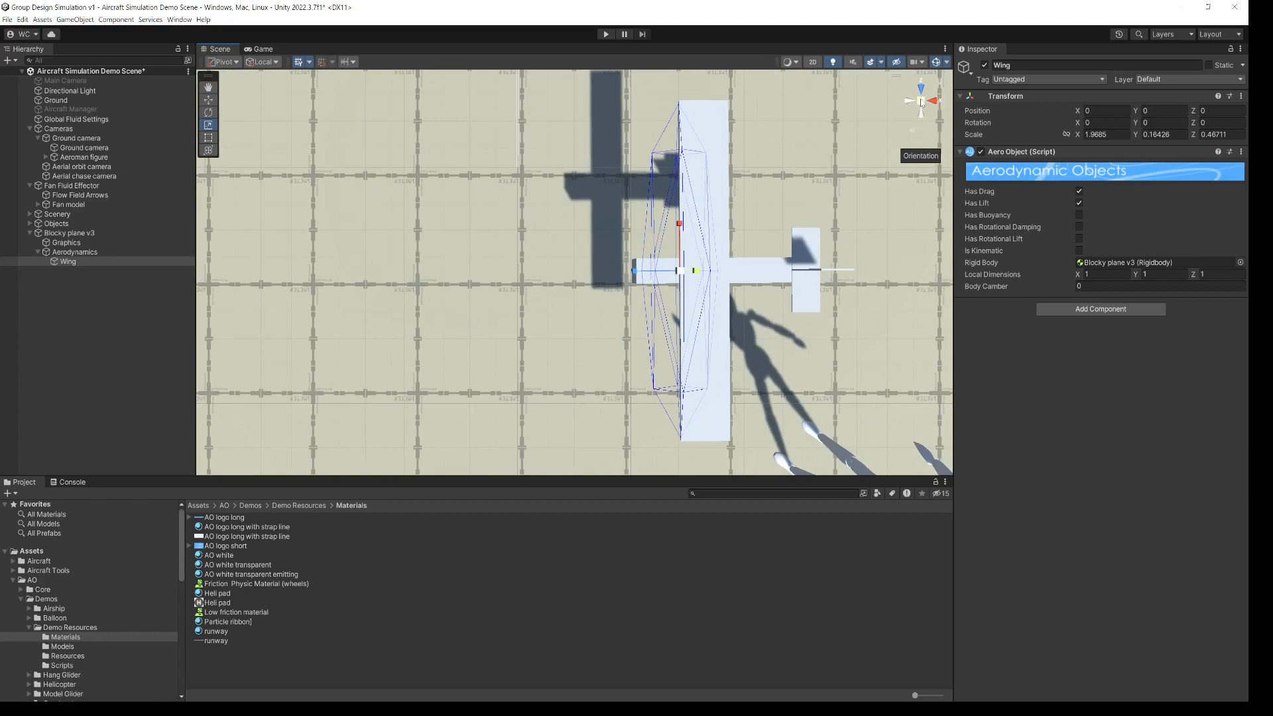
{"action": "left_click", "coordinate": [921, 103]}
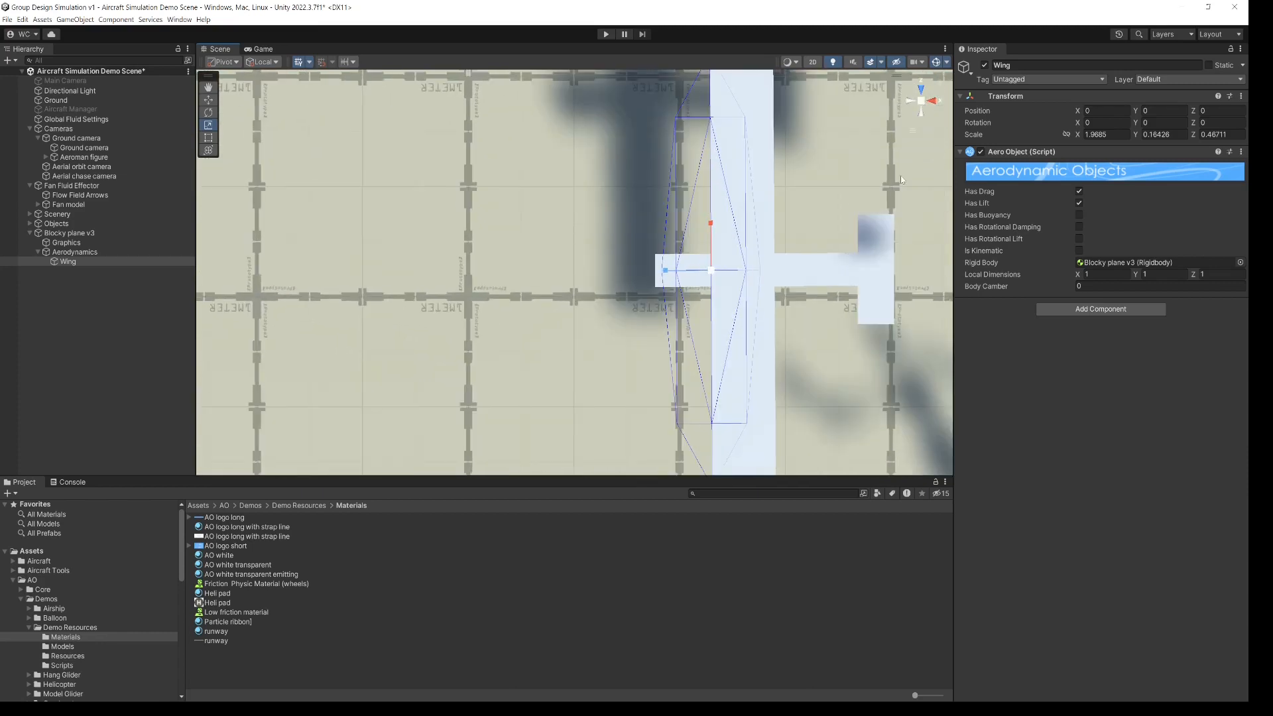
{"action": "scroll", "coordinate": [736, 250], "scroll_direction": "down", "scroll_amount": 3}
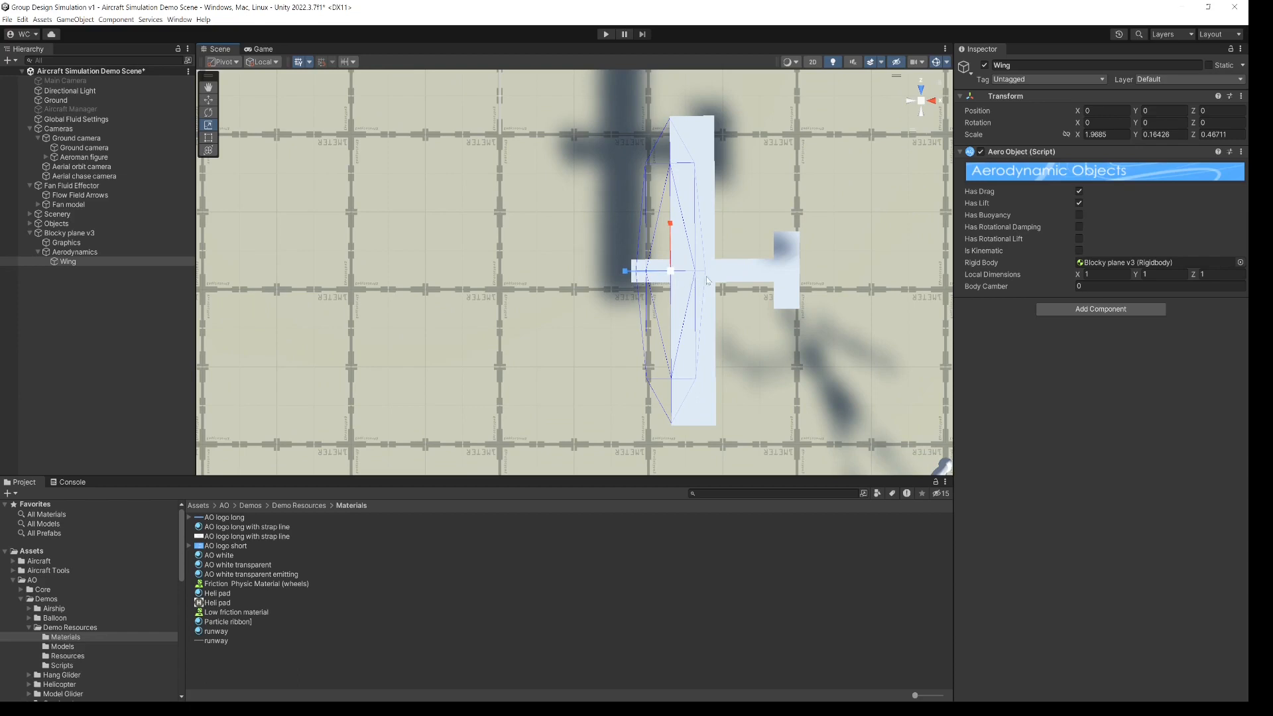
{"action": "key", "text": "w"}
{"action": "left_click_drag", "start_coordinate": [628, 274], "coordinate": [665, 275]}
{"action": "key", "text": "r"}
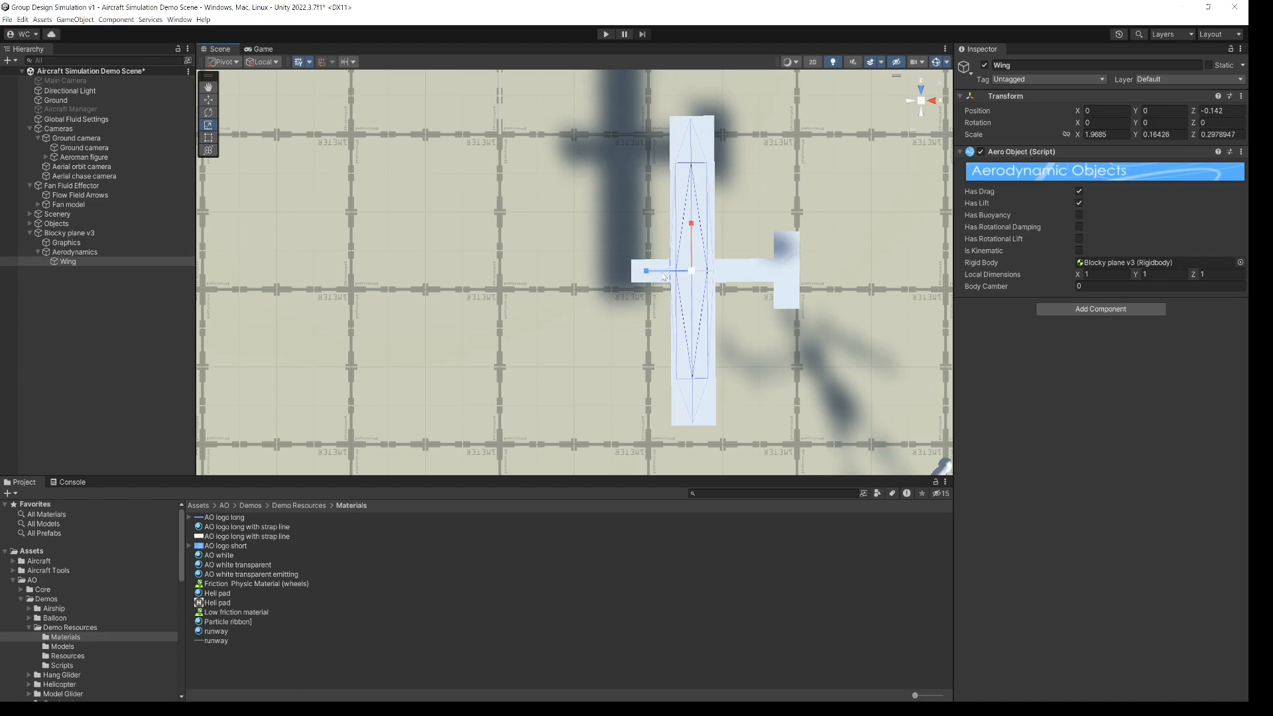
Flatten the Wing object to a Y scale of about 0.055 and check its fit against the model's wing
{"action": "left_click_drag", "start_coordinate": [692, 317], "coordinate": [713, 368], "text": "alt"}
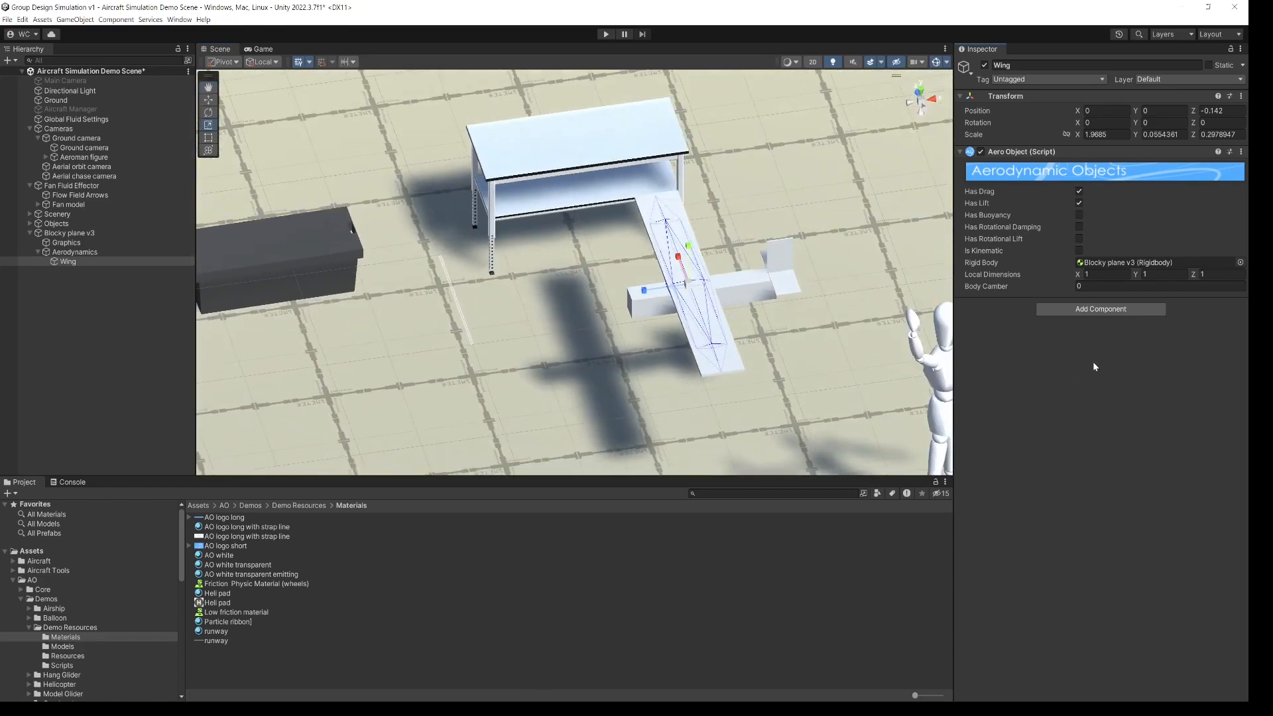
{"action": "scroll", "coordinate": [645, 213], "scroll_direction": "down", "scroll_amount": 5}
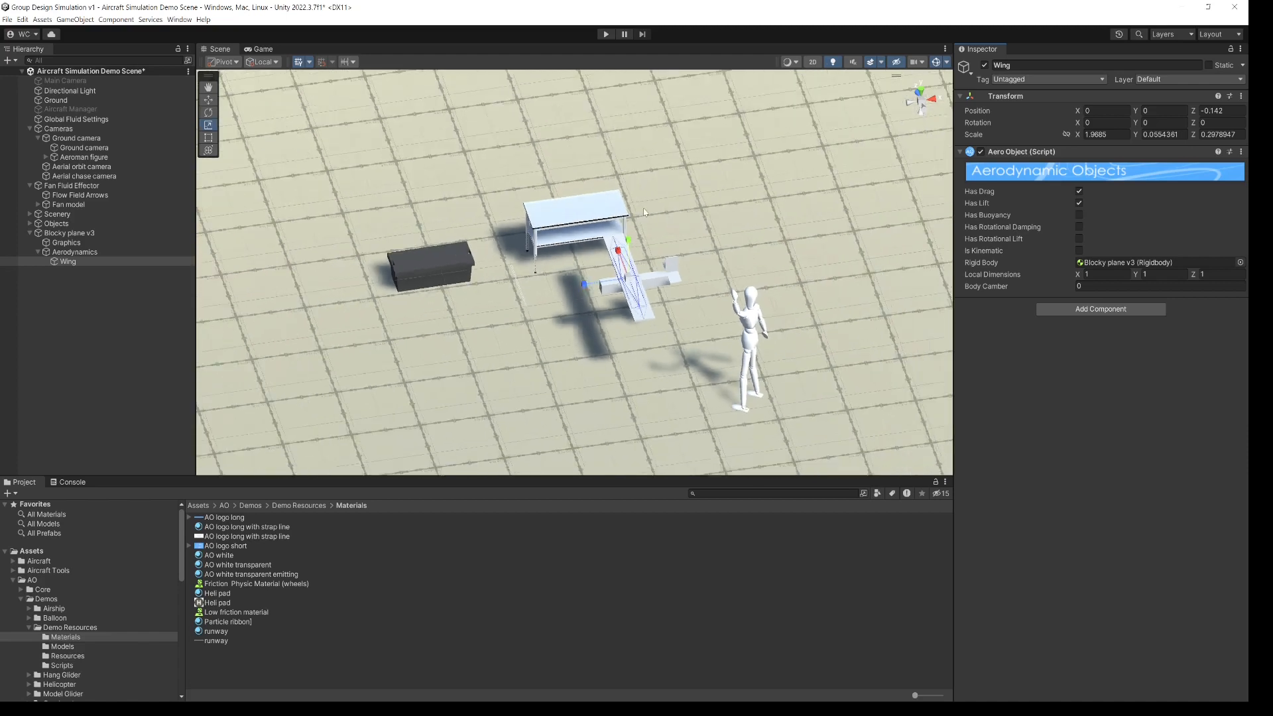
{"action": "scroll", "coordinate": [645, 212], "scroll_direction": "up", "scroll_amount": 8}
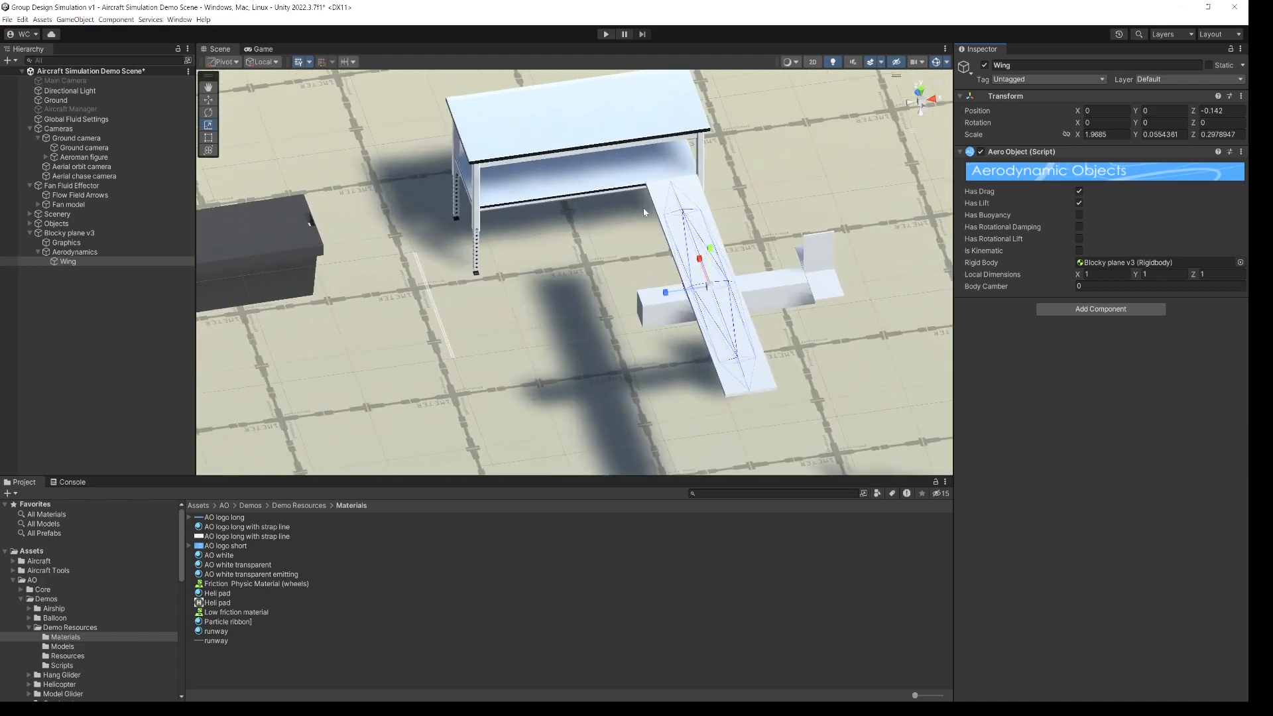
{"action": "scroll", "coordinate": [645, 212], "scroll_direction": "up", "scroll_amount": 1}
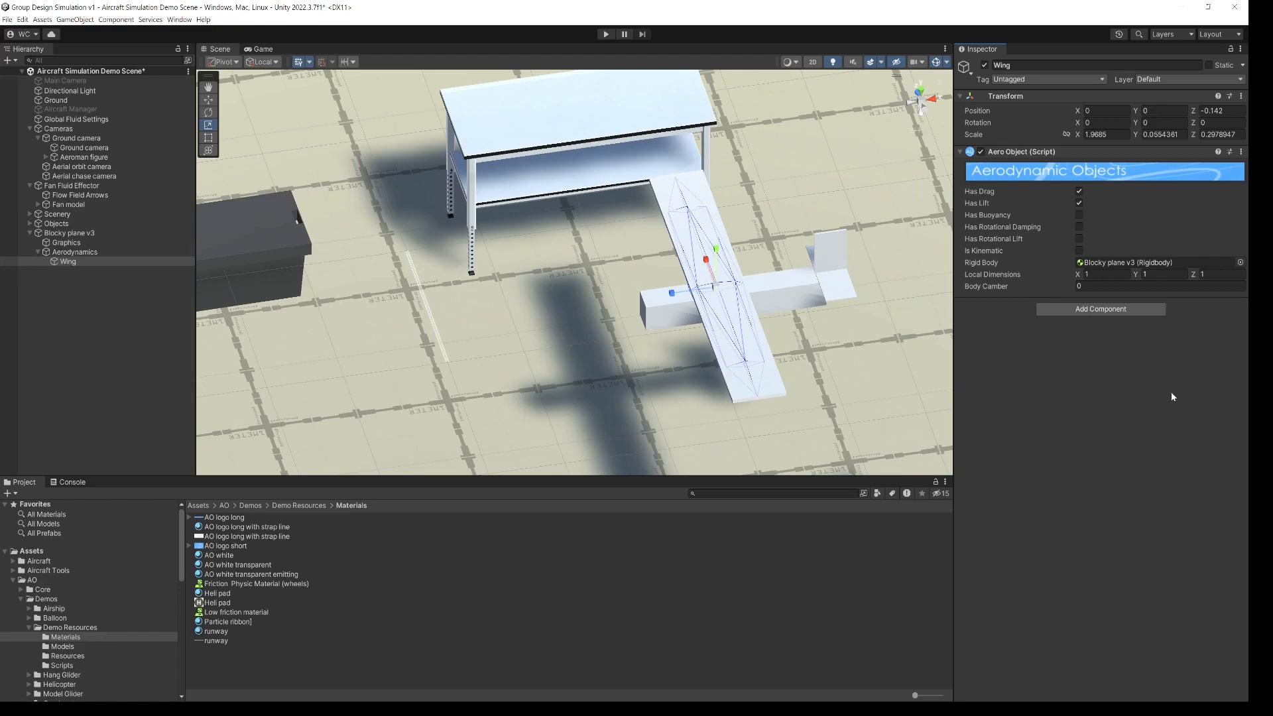
Add a Sphere Collider to the Wing object and set its radius to 0.05
{"action": "left_click", "coordinate": [1065, 312]}
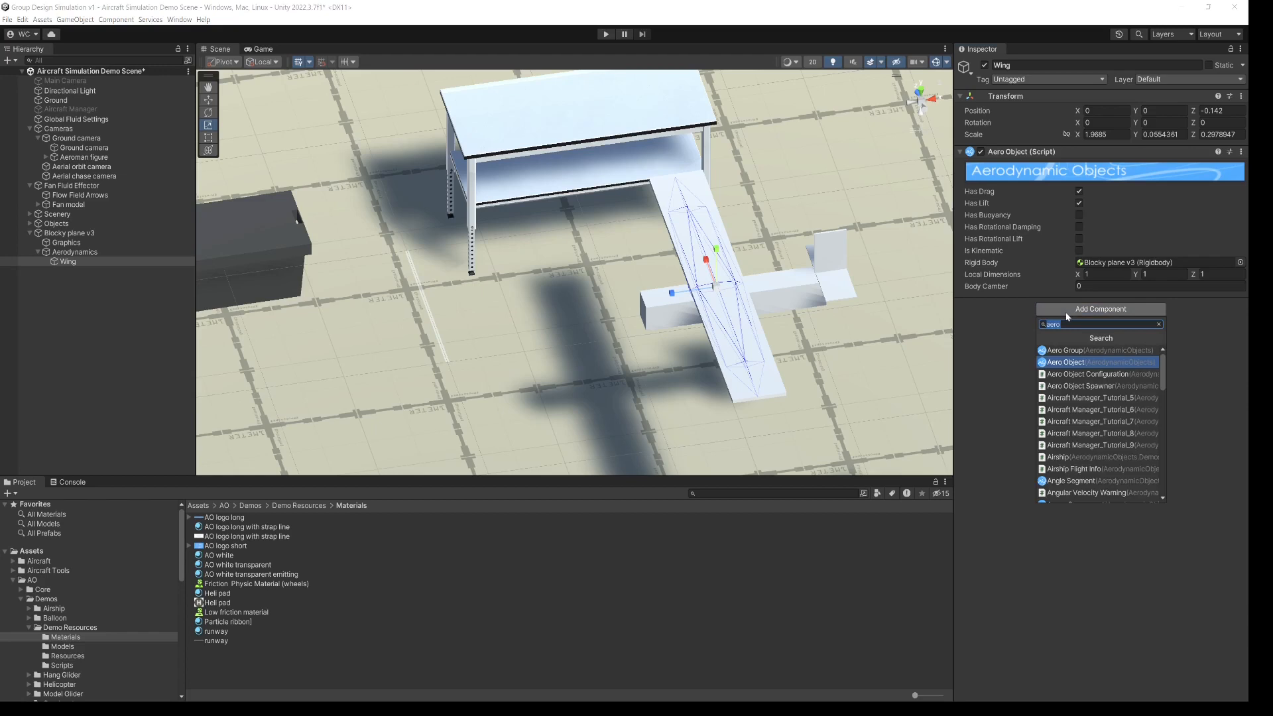
{"action": "type", "text": "sph"}
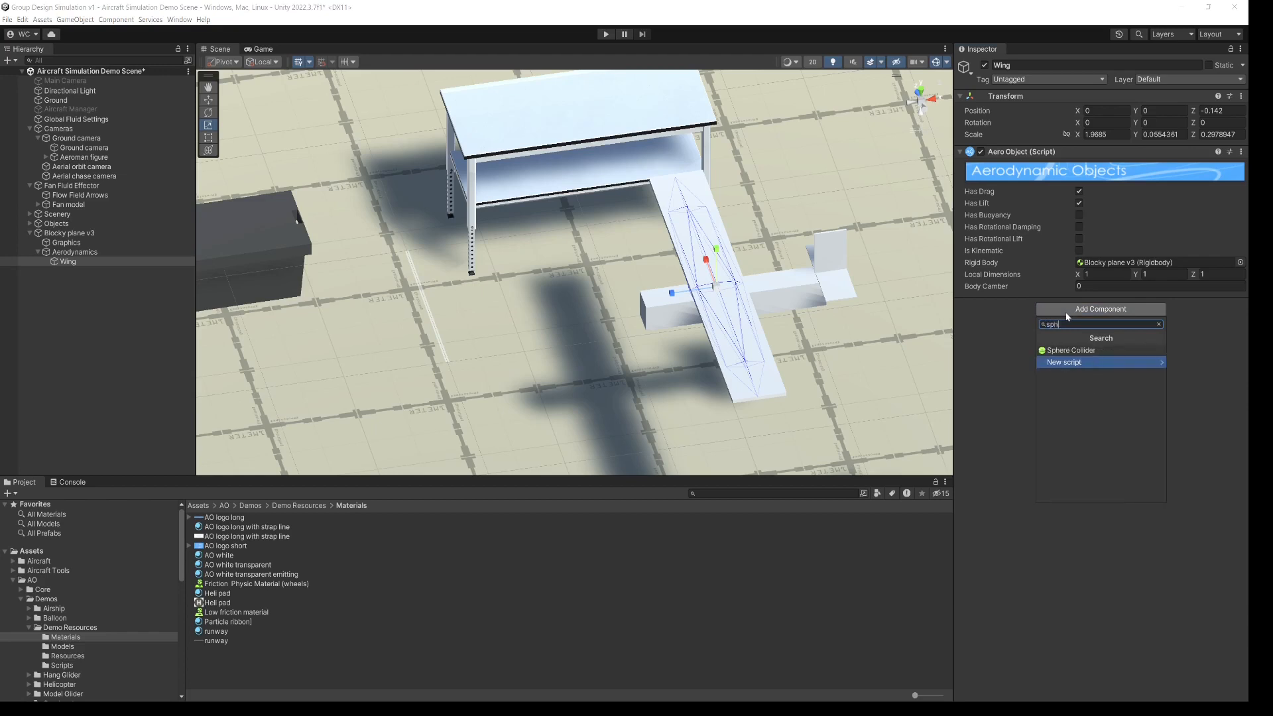
{"action": "left_click", "coordinate": [1057, 350]}
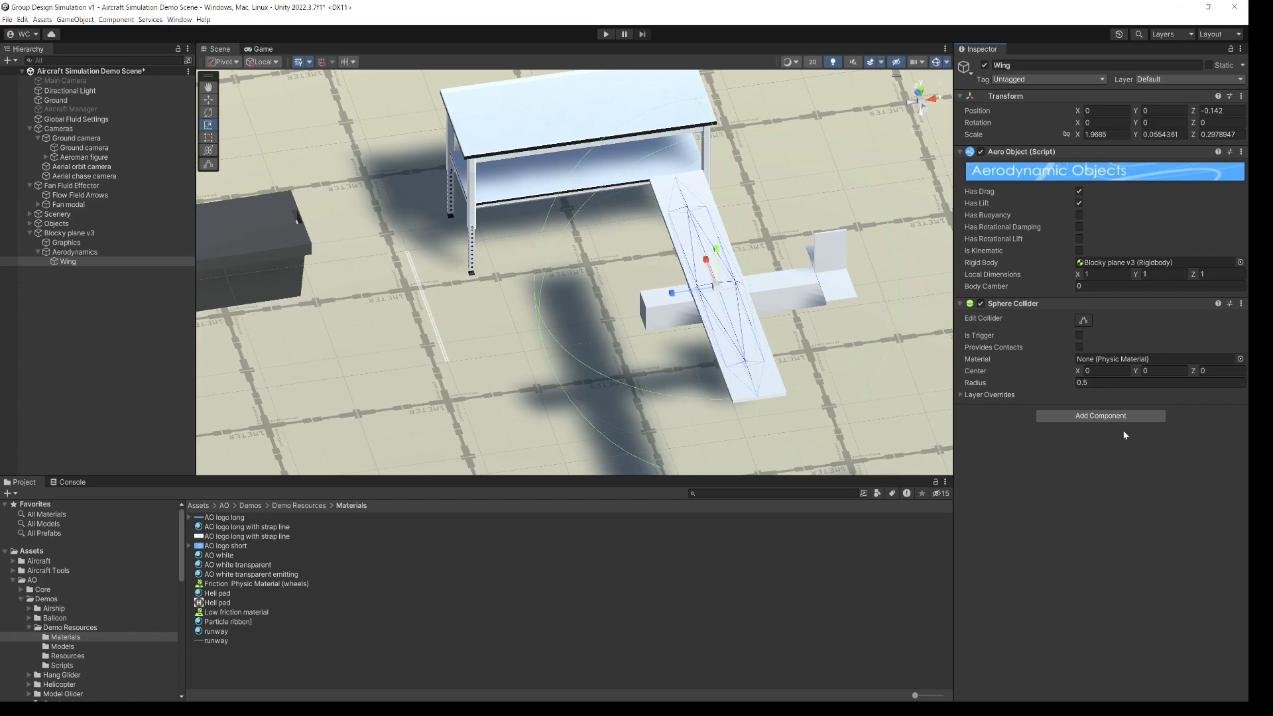
{"action": "left_click", "coordinate": [1100, 385]}
{"action": "type", "text": ".05"}
{"action": "left_click", "coordinate": [1088, 455]}
Add a Lift Arrow component to the Wing object and set its diameter to 0.05
{"action": "left_click", "coordinate": [1085, 417]}
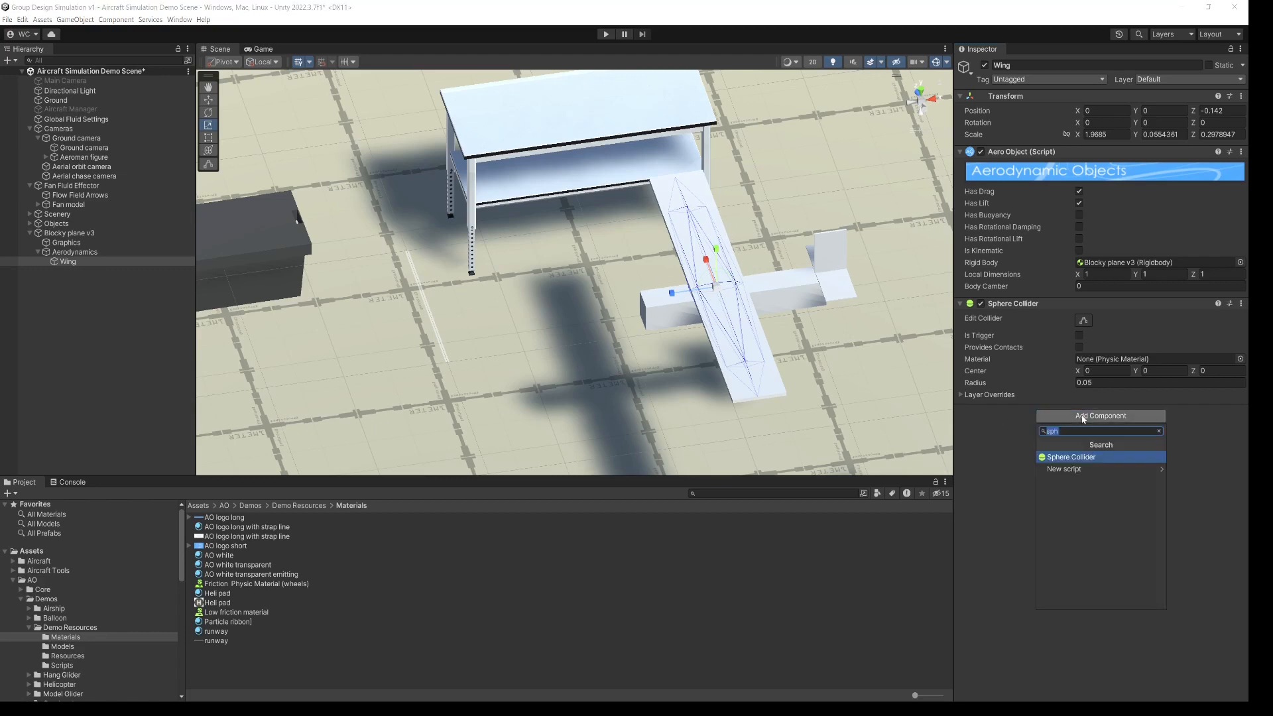
{"action": "type", "text": "lift"}
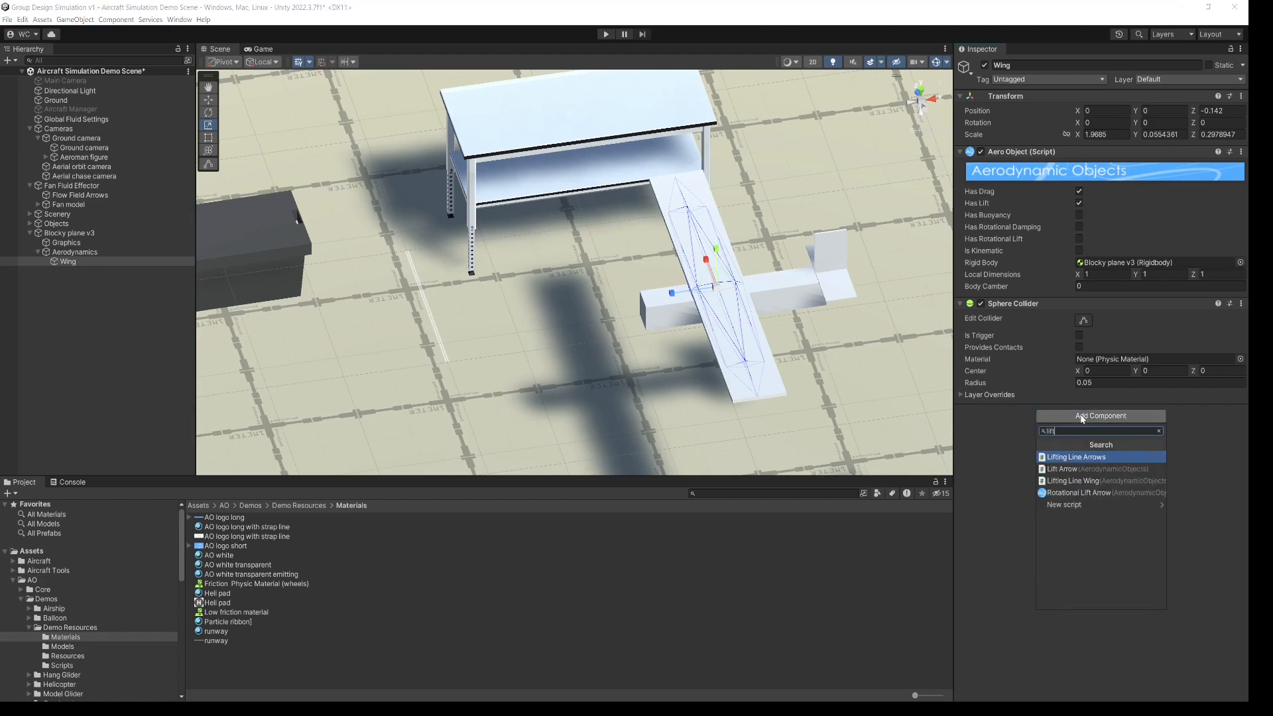
{"action": "left_click", "coordinate": [1059, 470]}
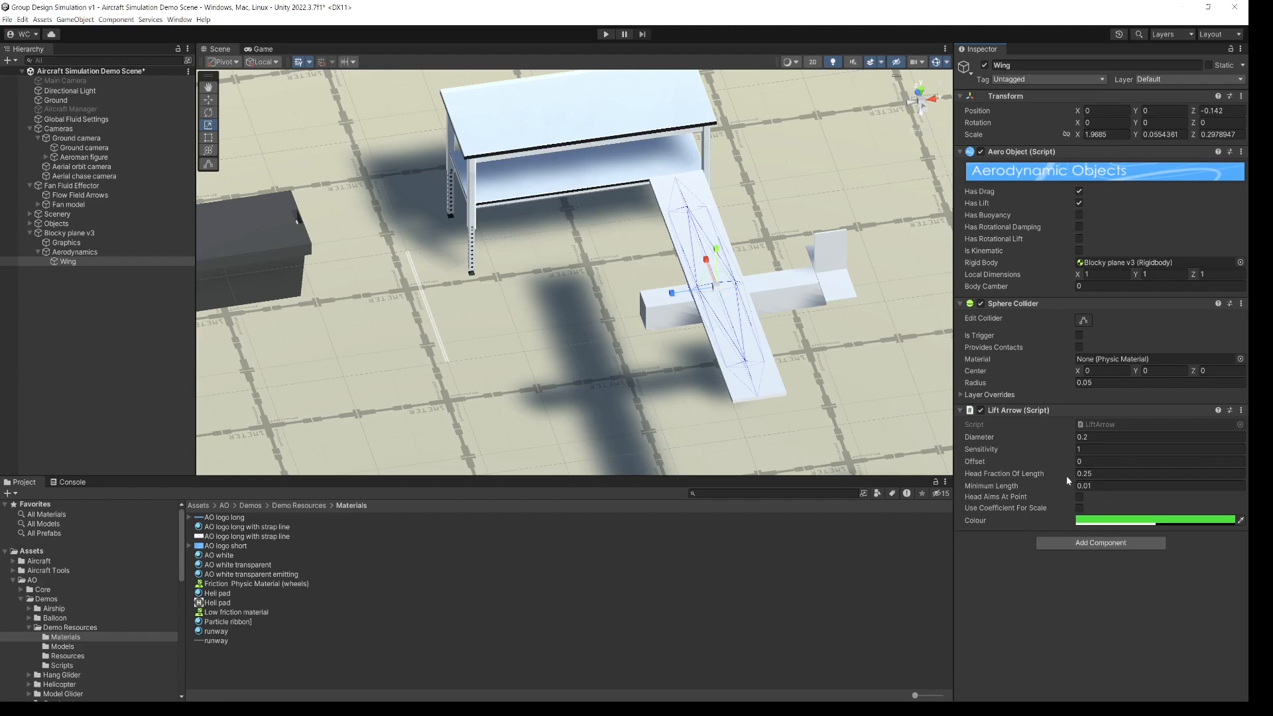
{"action": "left_click", "coordinate": [1100, 440]}
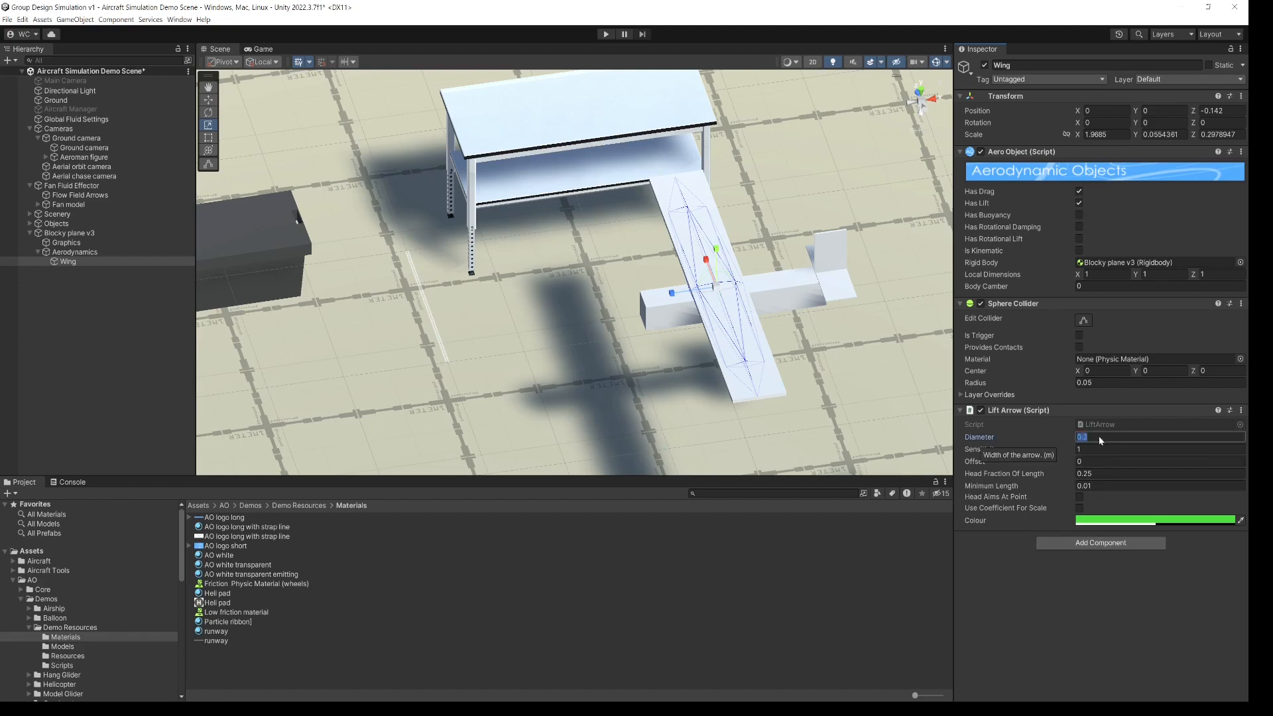
{"action": "key", "text": "BackSpace"}
{"action": "type", "text": ".05"}
{"action": "left_click", "coordinate": [1021, 569]}
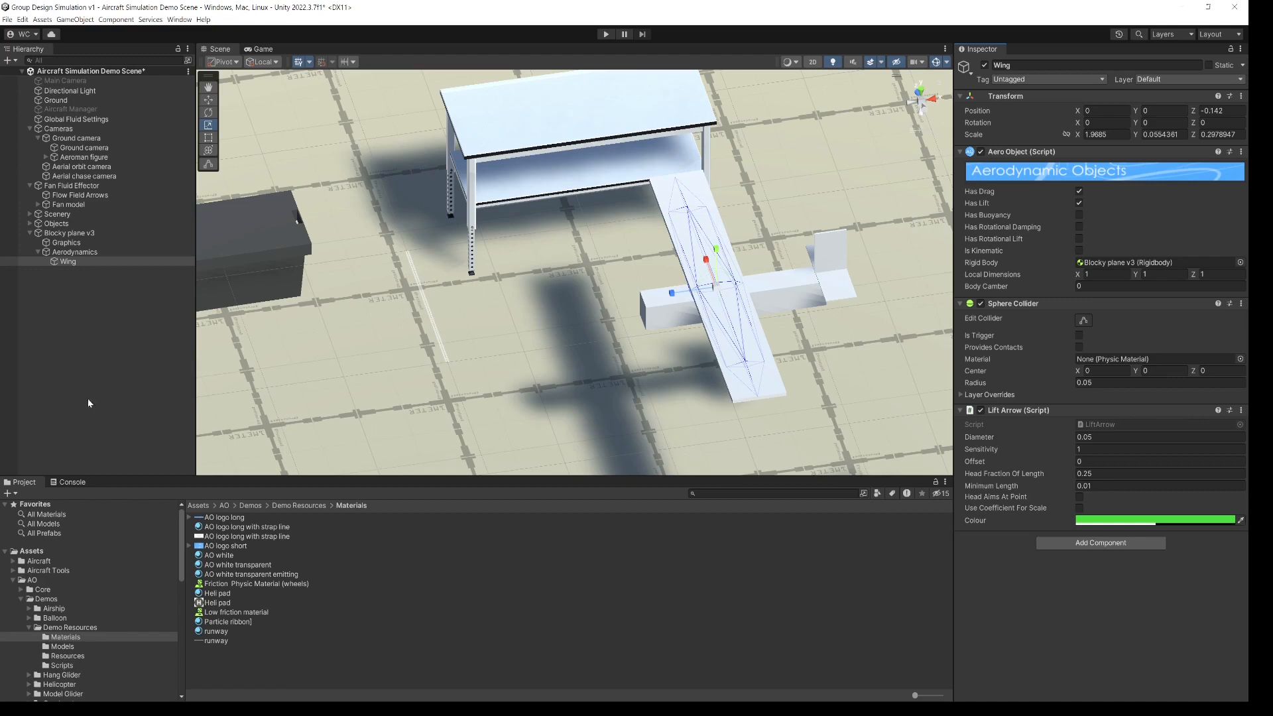
Duplicate the Wing object and name the copy Tailplane
{"action": "left_click", "coordinate": [64, 339]}
{"action": "left_click", "coordinate": [60, 262]}
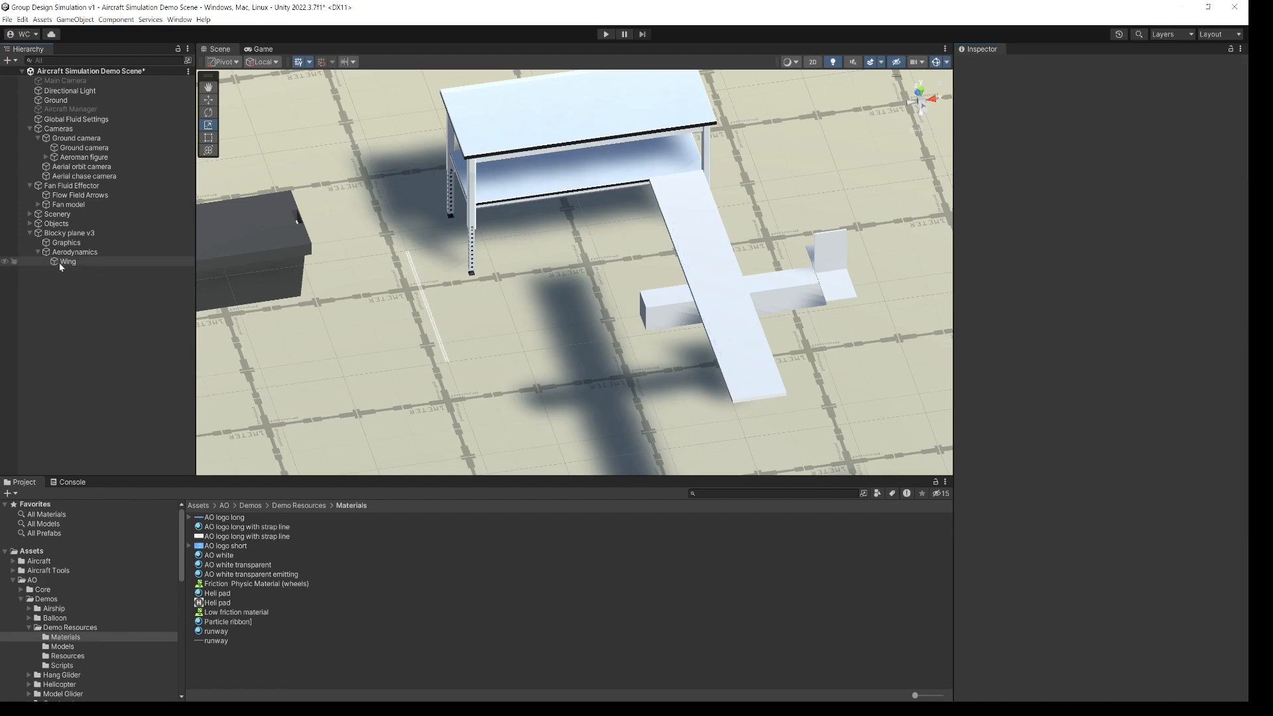
{"action": "key", "text": "ctrl+d"}
{"action": "left_click", "coordinate": [66, 271]}
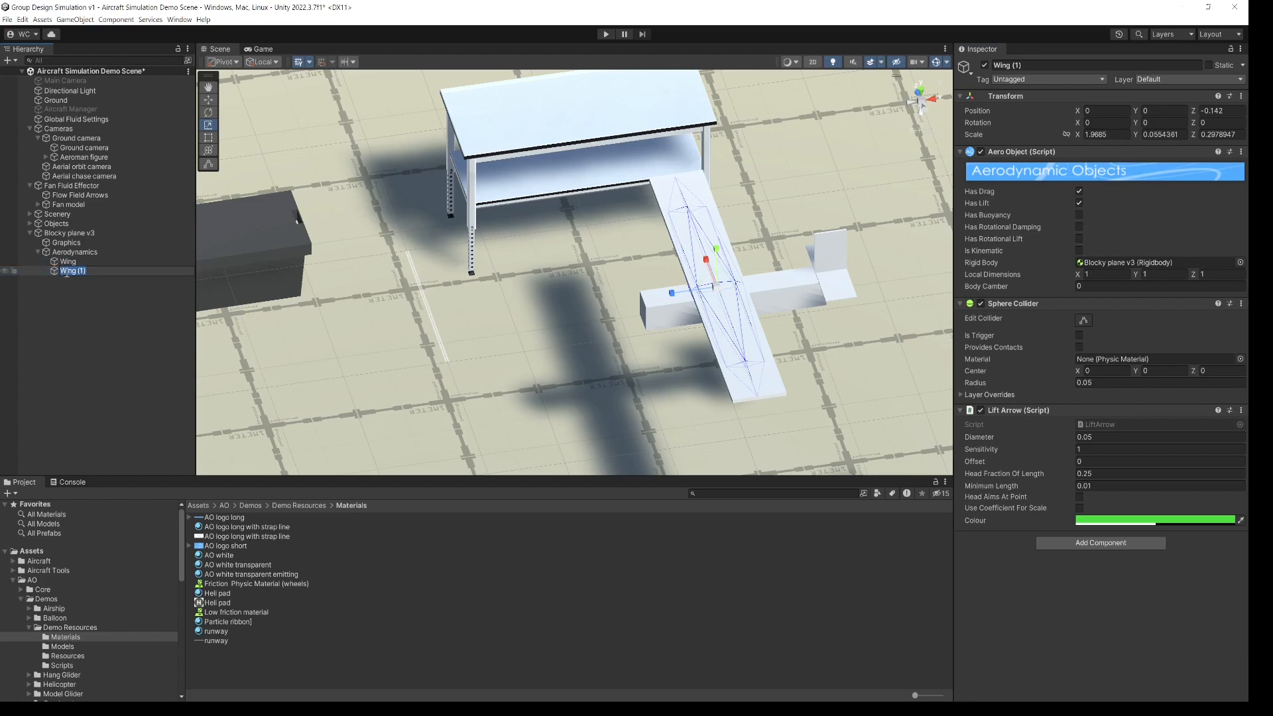
{"action": "type", "text": "Tailplane"}
{"action": "key", "text": "Return"}
Move the Tailplane object back to Z position -0.776 and scale it uniformly to about 0.523 × 0.014 × 0.196 to match the model's tail
{"action": "left_click", "coordinate": [318, 281]}
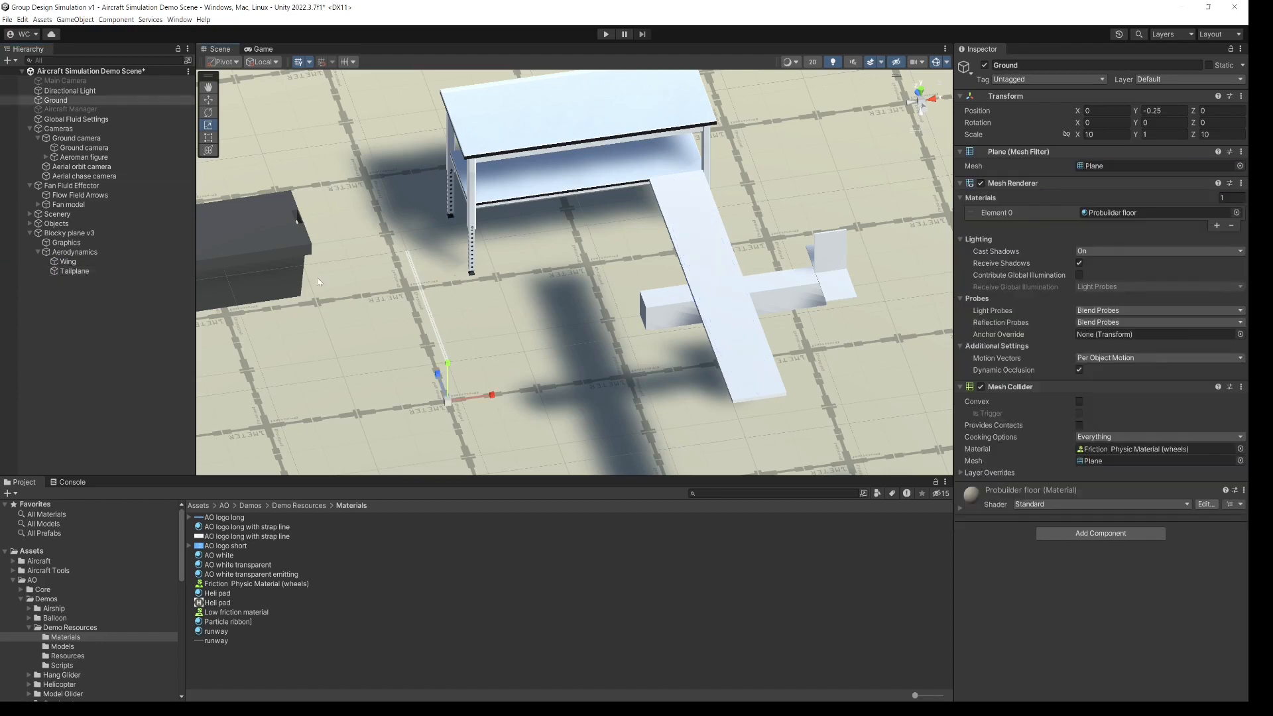
{"action": "left_click", "coordinate": [80, 271]}
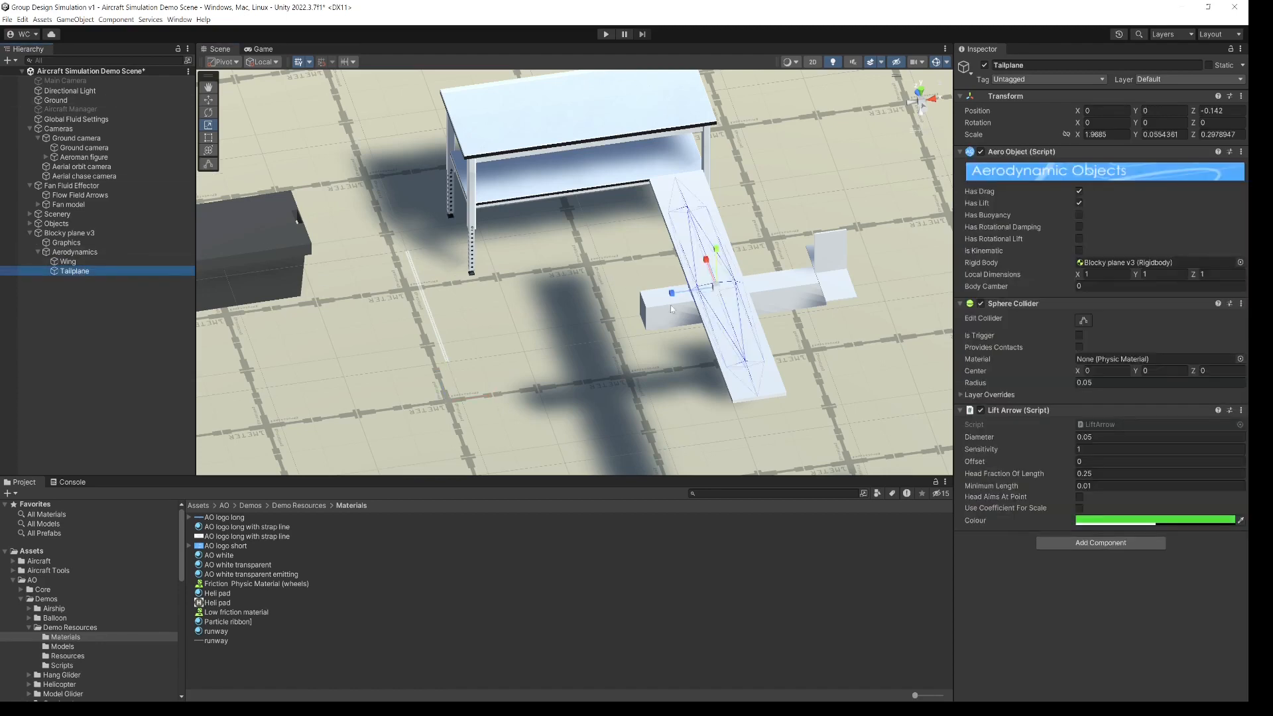
{"action": "key", "text": "w"}
{"action": "left_click_drag", "start_coordinate": [668, 291], "coordinate": [804, 279]}
{"action": "key", "text": "r"}
{"action": "left_click_drag", "start_coordinate": [831, 238], "coordinate": [831, 262]}
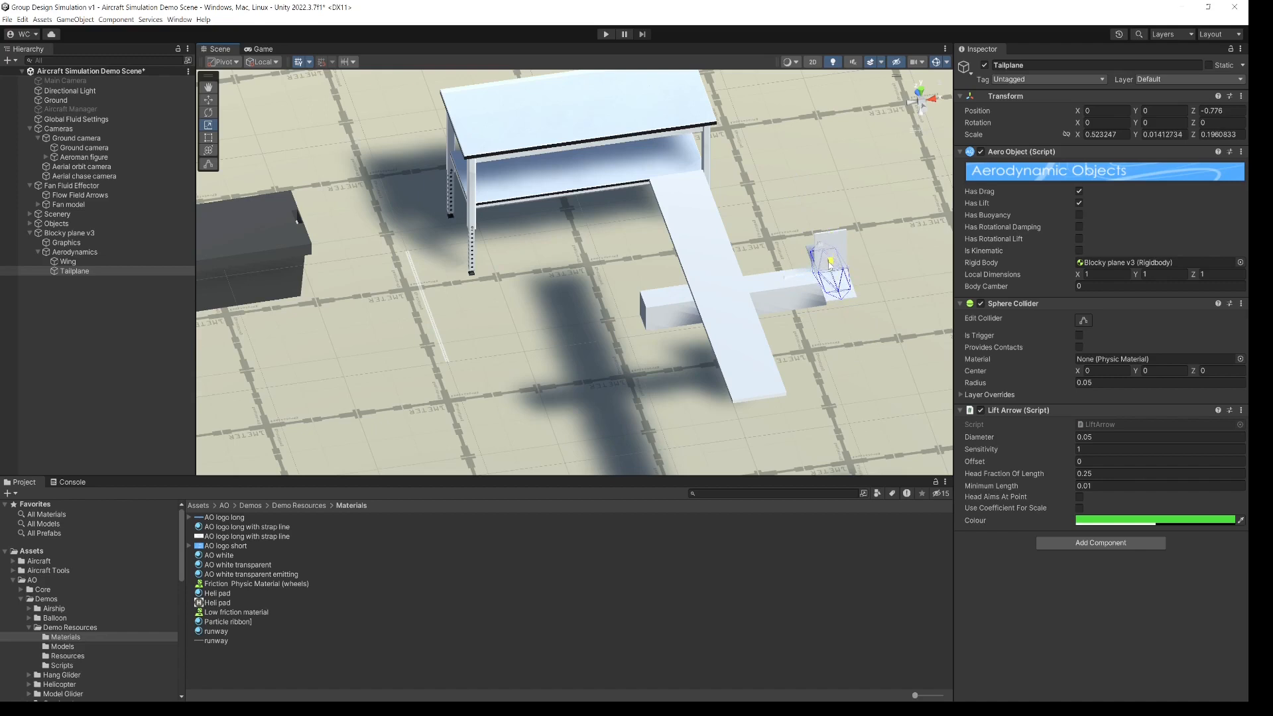
{"action": "left_click_drag", "start_coordinate": [842, 325], "coordinate": [695, 322], "text": "alt"}
Duplicate the Tailplane object and name the copy Fin
{"action": "left_click", "coordinate": [70, 272]}
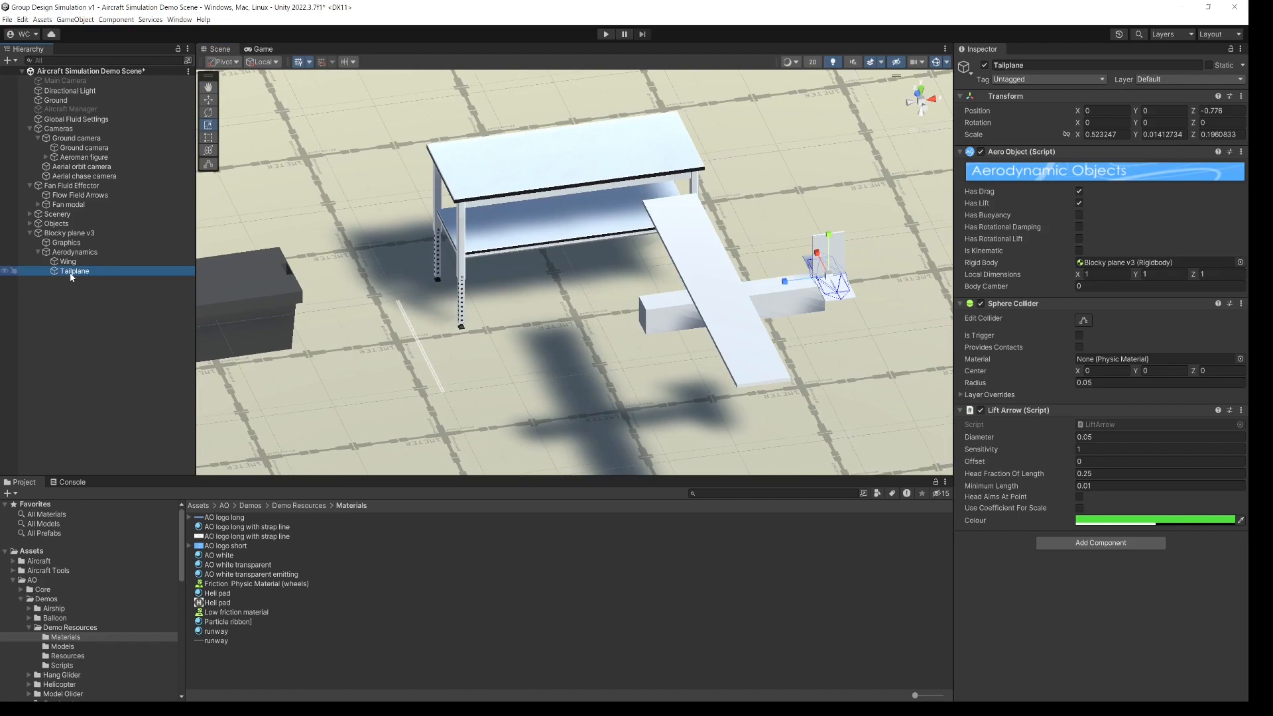
{"action": "key", "text": "ctrl+d"}
{"action": "left_click", "coordinate": [73, 281]}
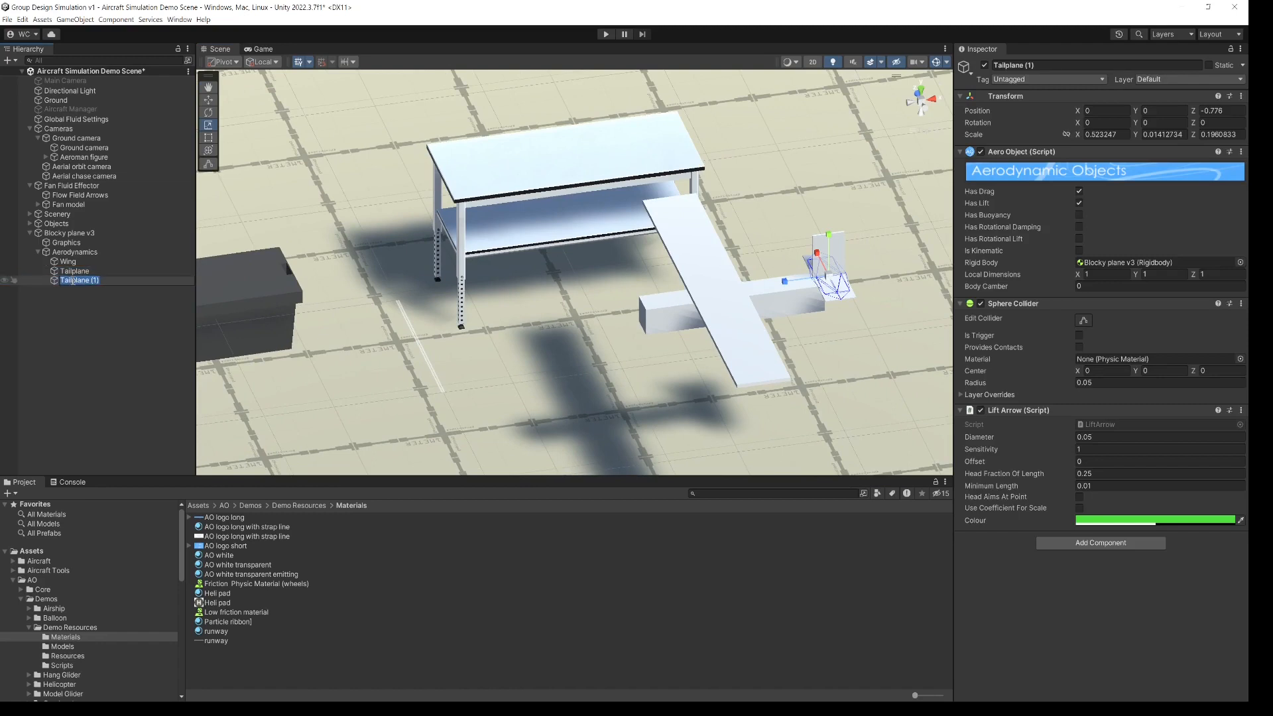
{"action": "type", "text": "Fin"}
{"action": "key", "text": "Return"}
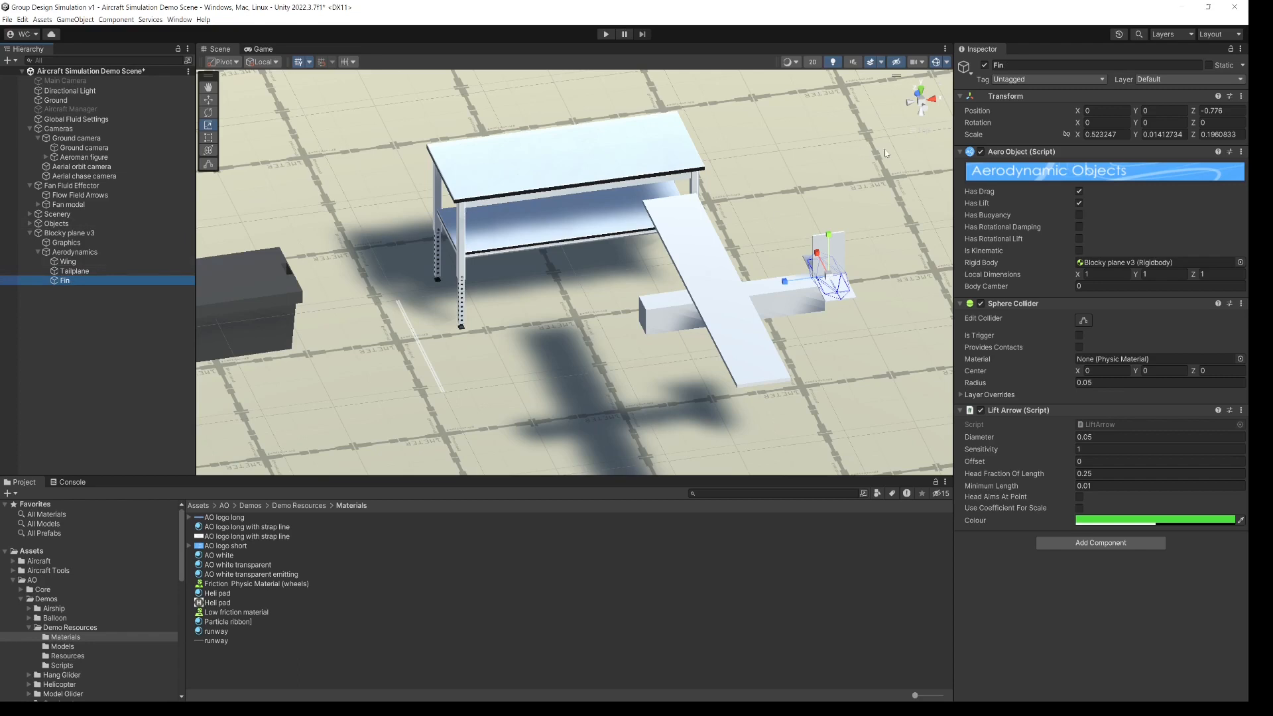
Rotate the Fin 90 degrees about Z, shorten its X scale to about 0.297 and raise it to Y position 0.129
{"action": "left_click", "coordinate": [1205, 123]}
{"action": "type", "text": "90"}
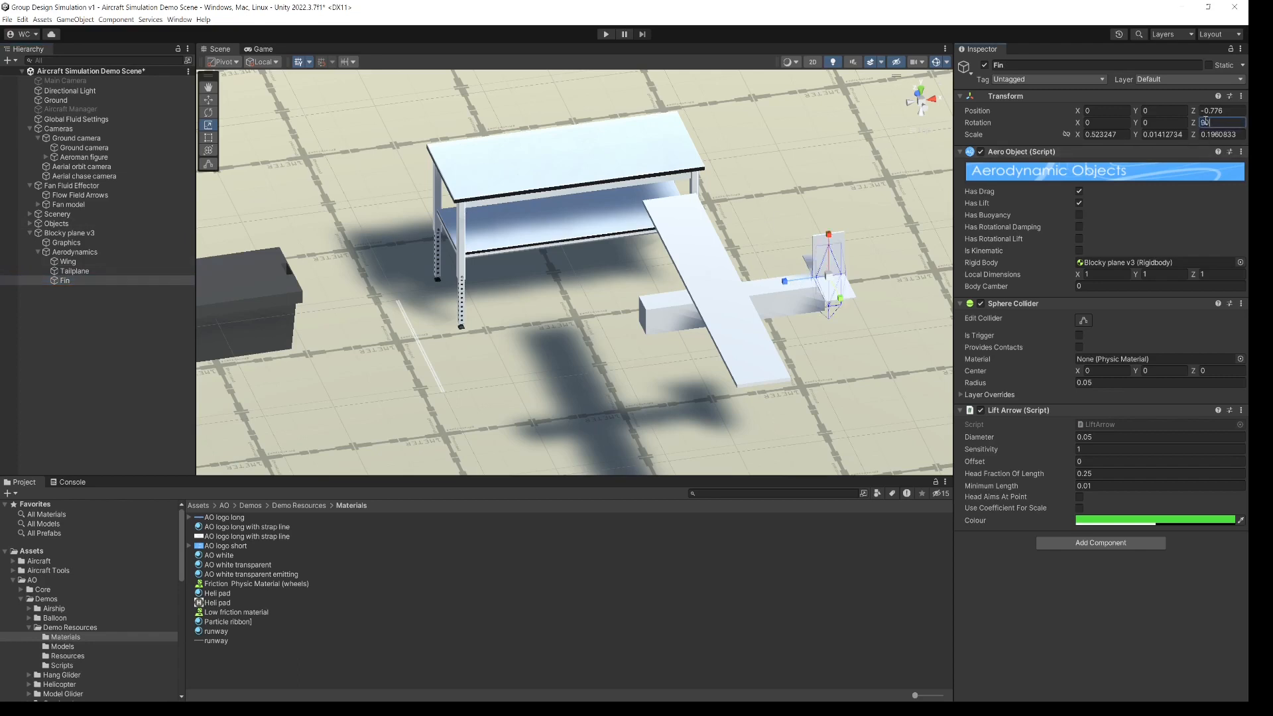
{"action": "left_click_drag", "start_coordinate": [833, 236], "coordinate": [828, 255]}
{"action": "key", "text": "w"}
{"action": "mouse_move", "coordinate": [829, 240]}
{"action": "left_mouse_down"}
{"action": "mouse_move", "coordinate": [842, 211]}
{"action": "mouse_move", "coordinate": [714, 287]}
{"action": "mouse_move", "coordinate": [666, 289]}
{"action": "mouse_move", "coordinate": [836, 239]}
{"action": "left_mouse_up"}
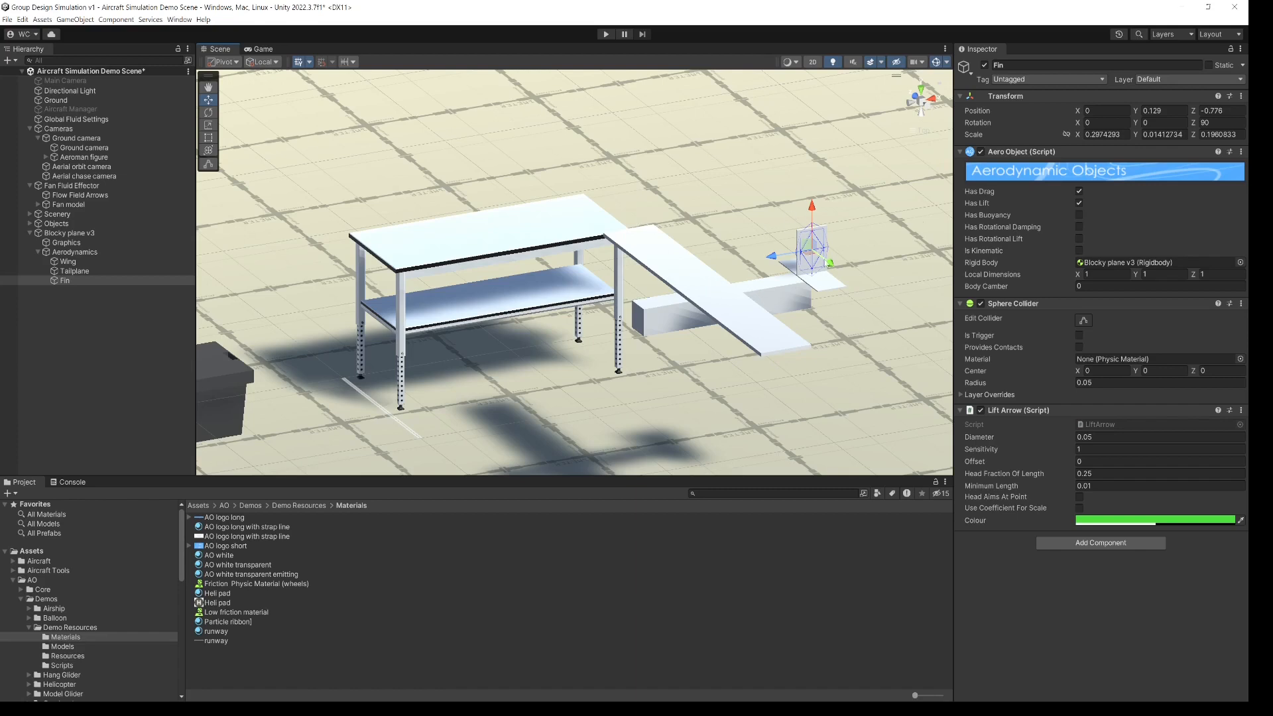
{"action": "left_click_drag", "start_coordinate": [695, 278], "coordinate": [743, 279], "text": "alt"}
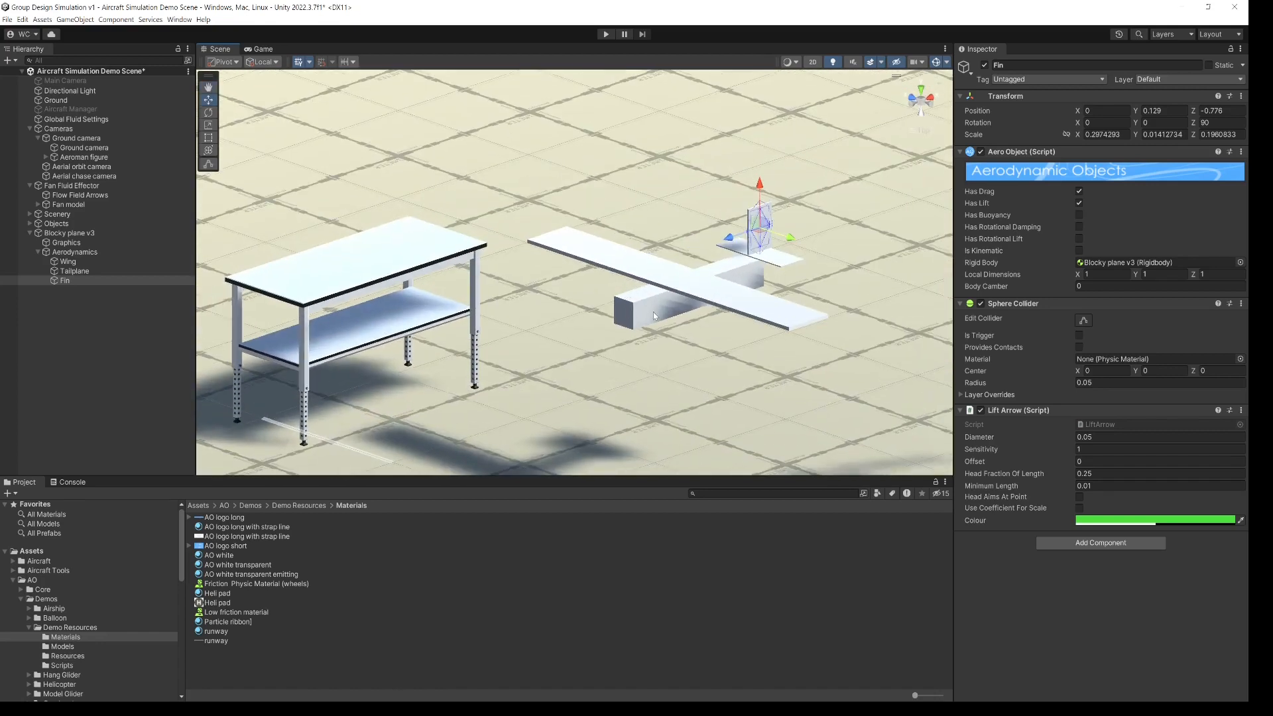
Duplicate the Fin object and name the copy Fuselage
{"action": "left_click", "coordinate": [65, 282]}
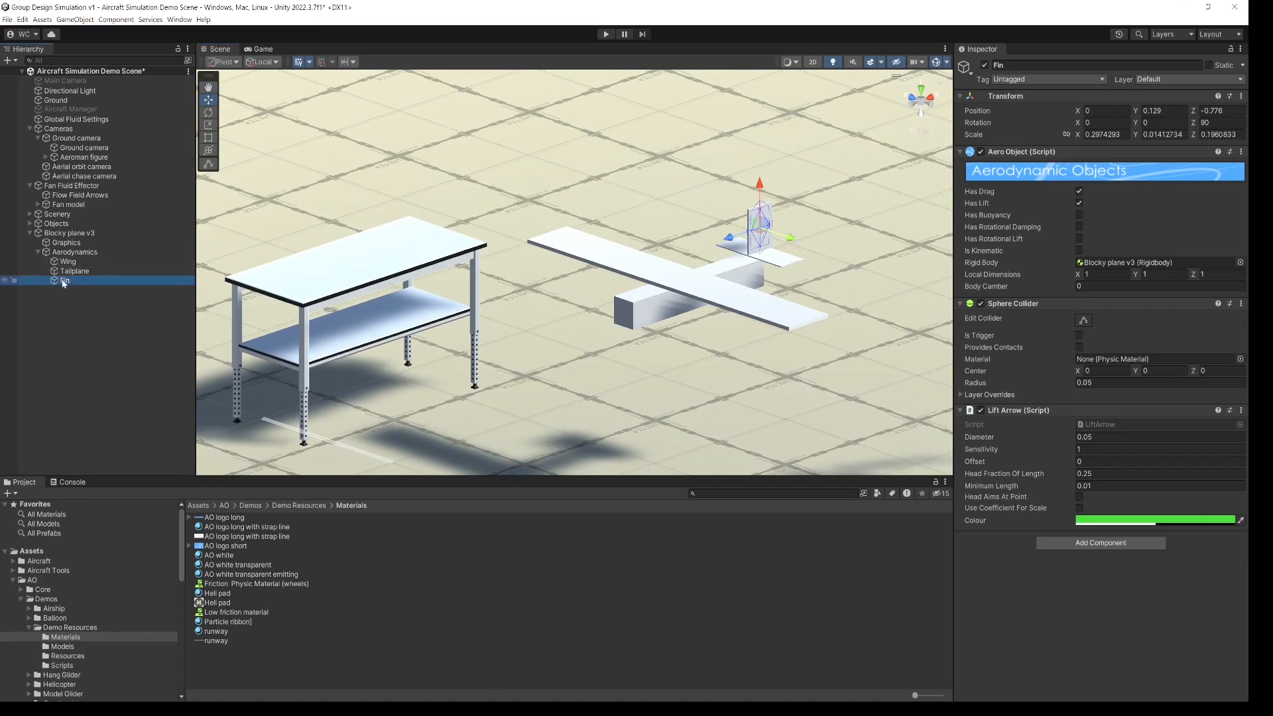
{"action": "key", "text": "ctrl+d"}
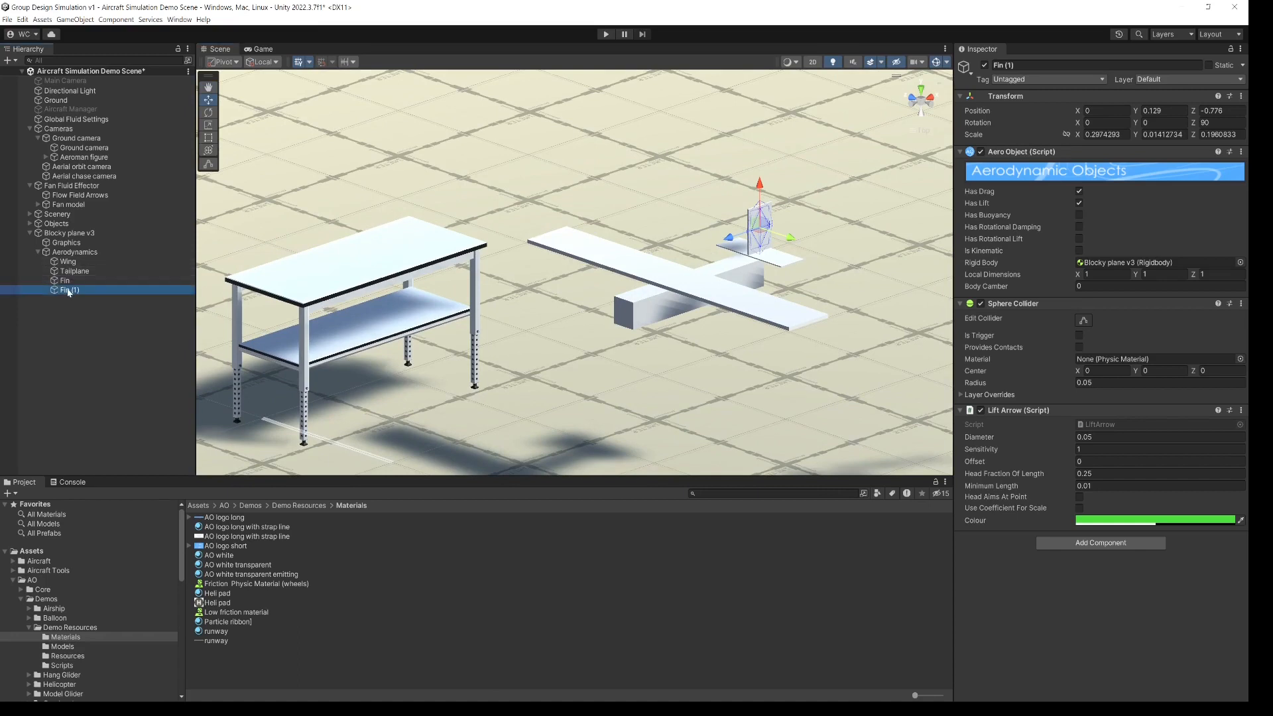
{"action": "left_click", "coordinate": [70, 291]}
{"action": "type", "text": "Fuselage"}
{"action": "key", "text": "Return"}
Scale the Fuselage object to about 0.172 × 0.051 × 1.738 and move it onto the model's body at Y -0.089, Z -0.231
{"action": "key", "text": "r"}
{"action": "left_click_drag", "start_coordinate": [728, 238], "coordinate": [494, 288]}
{"action": "left_click_drag", "start_coordinate": [760, 191], "coordinate": [837, 258]}
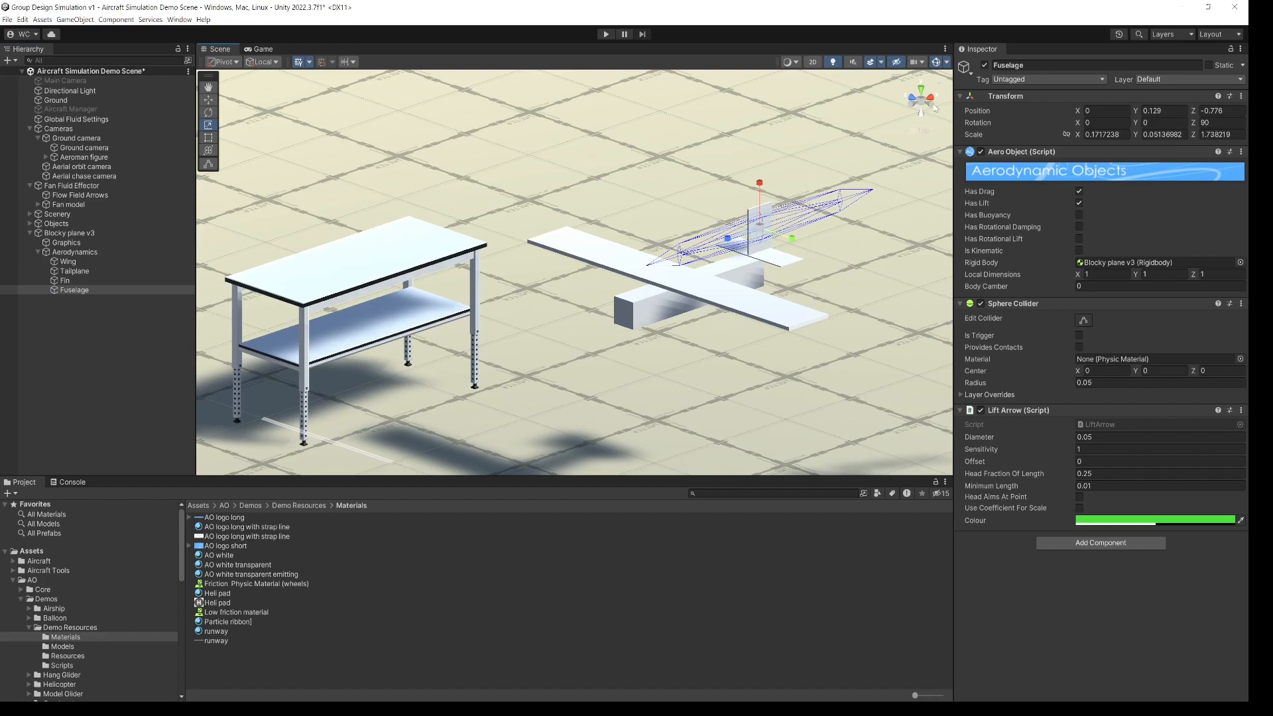
{"action": "left_click", "coordinate": [929, 105]}
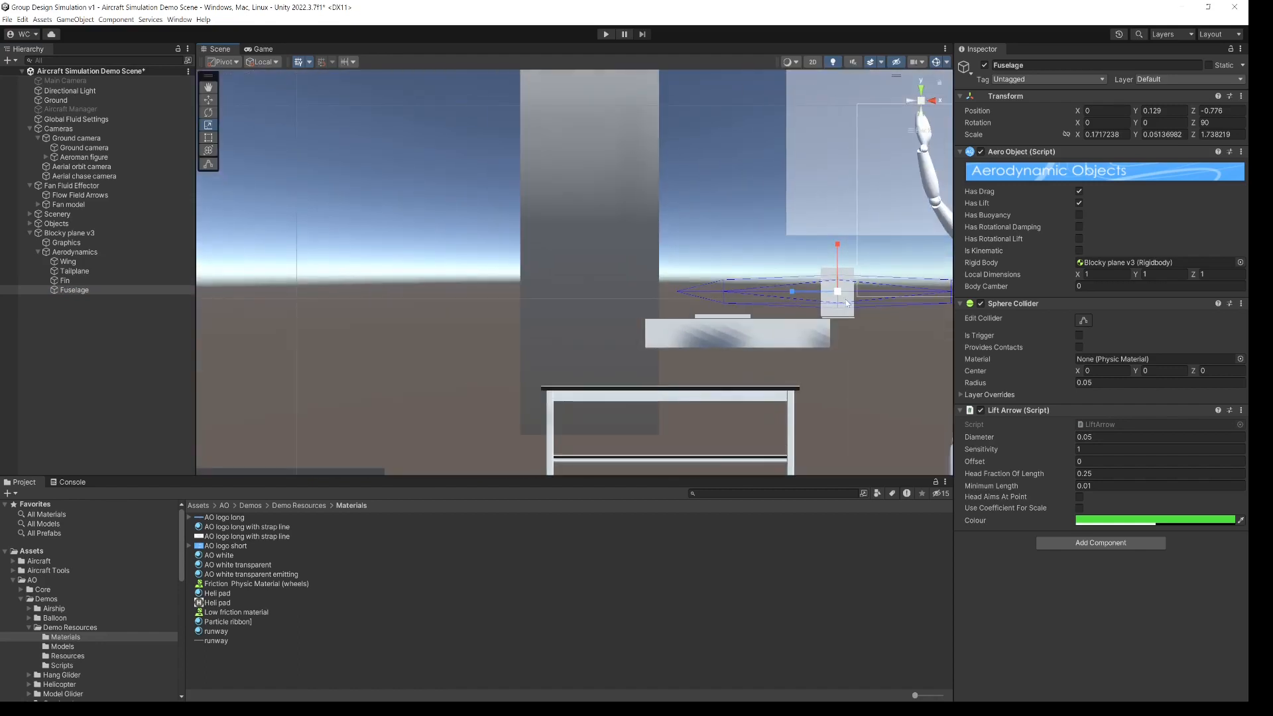
{"action": "key", "text": "w"}
{"action": "left_click_drag", "start_coordinate": [837, 297], "coordinate": [735, 333]}
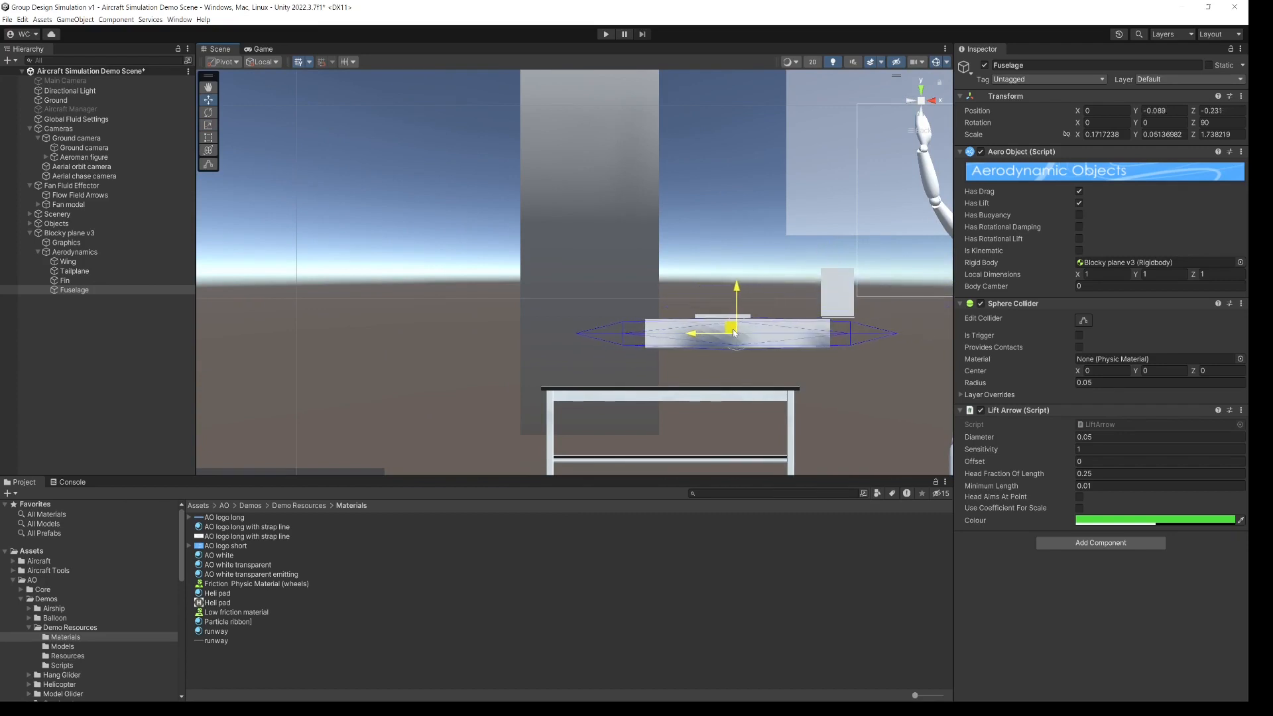
Fit the Fuselage object to the model's body with a Z scale of about 1.02 and a Y scale of about 0.179
{"action": "key", "text": "r"}
{"action": "left_click_drag", "start_coordinate": [697, 336], "coordinate": [712, 337]}
{"action": "left_click", "coordinate": [933, 100]}
{"action": "left_click_drag", "start_coordinate": [531, 334], "coordinate": [419, 333]}
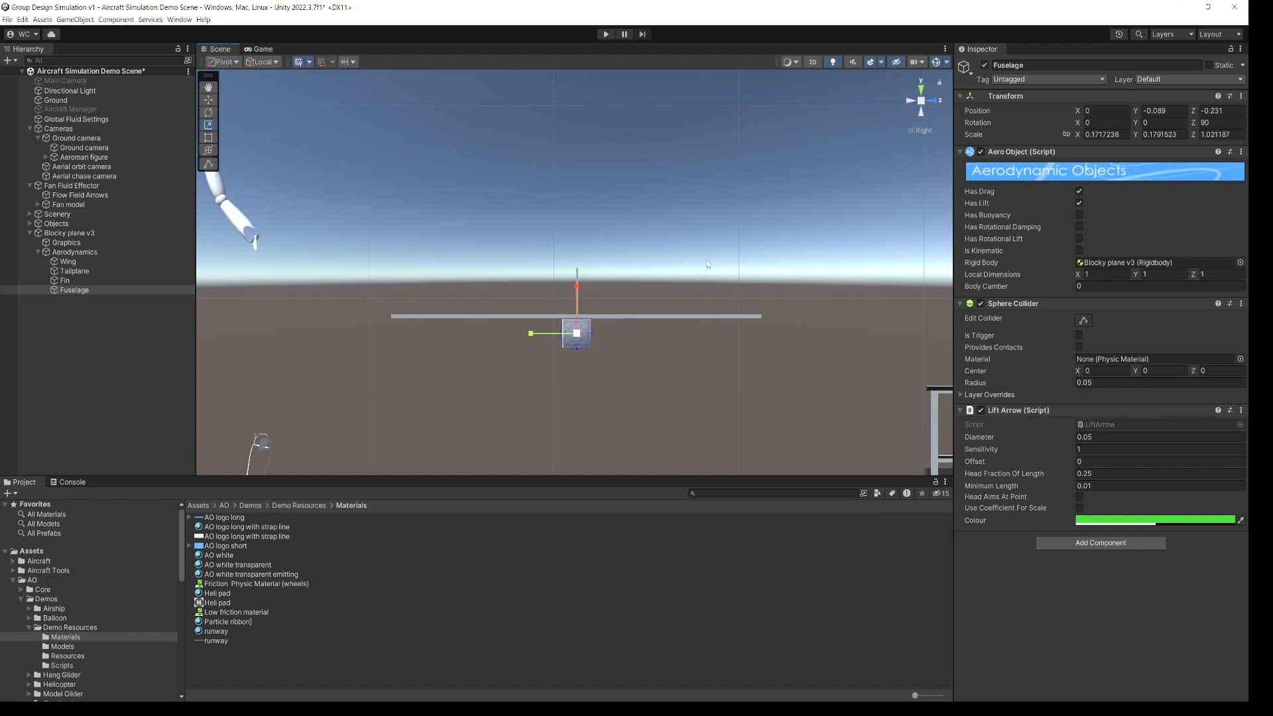
Disable Has Lift on the Fuselage's Aero Object and remove its Lift Arrow component
{"action": "left_click_drag", "start_coordinate": [631, 294], "coordinate": [770, 304], "text": "alt"}
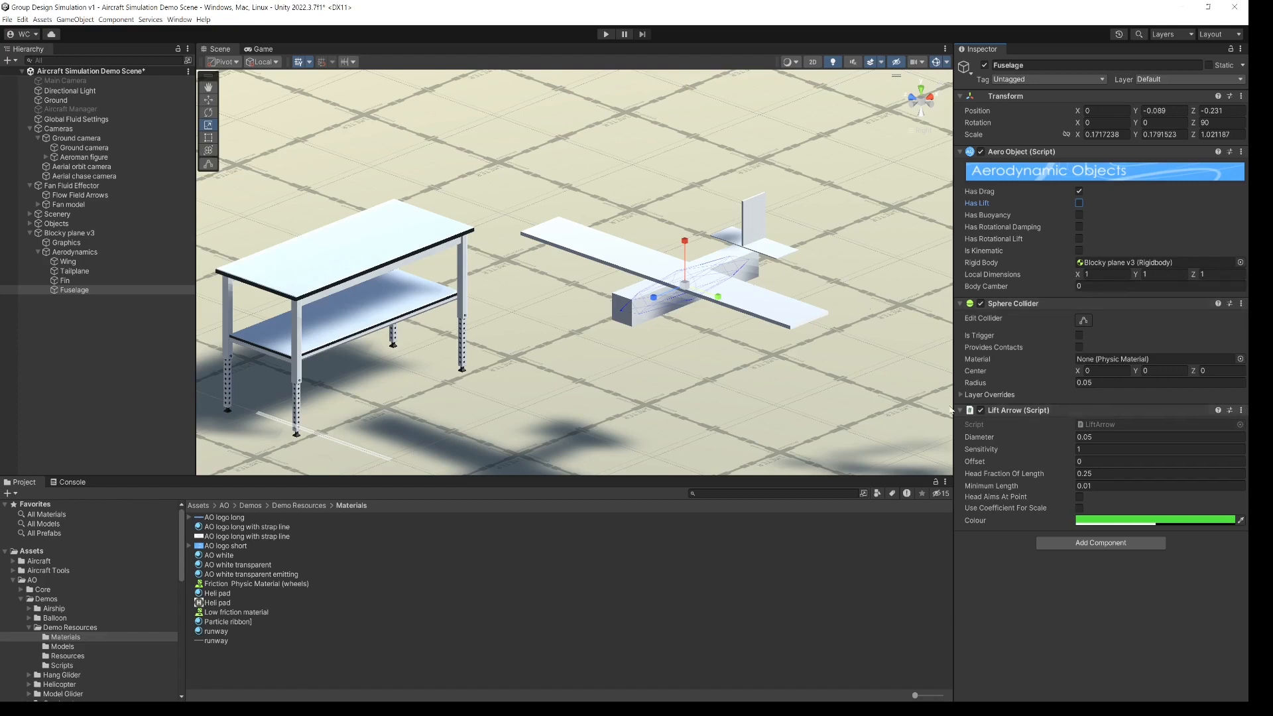
{"action": "left_click", "coordinate": [1241, 410]}
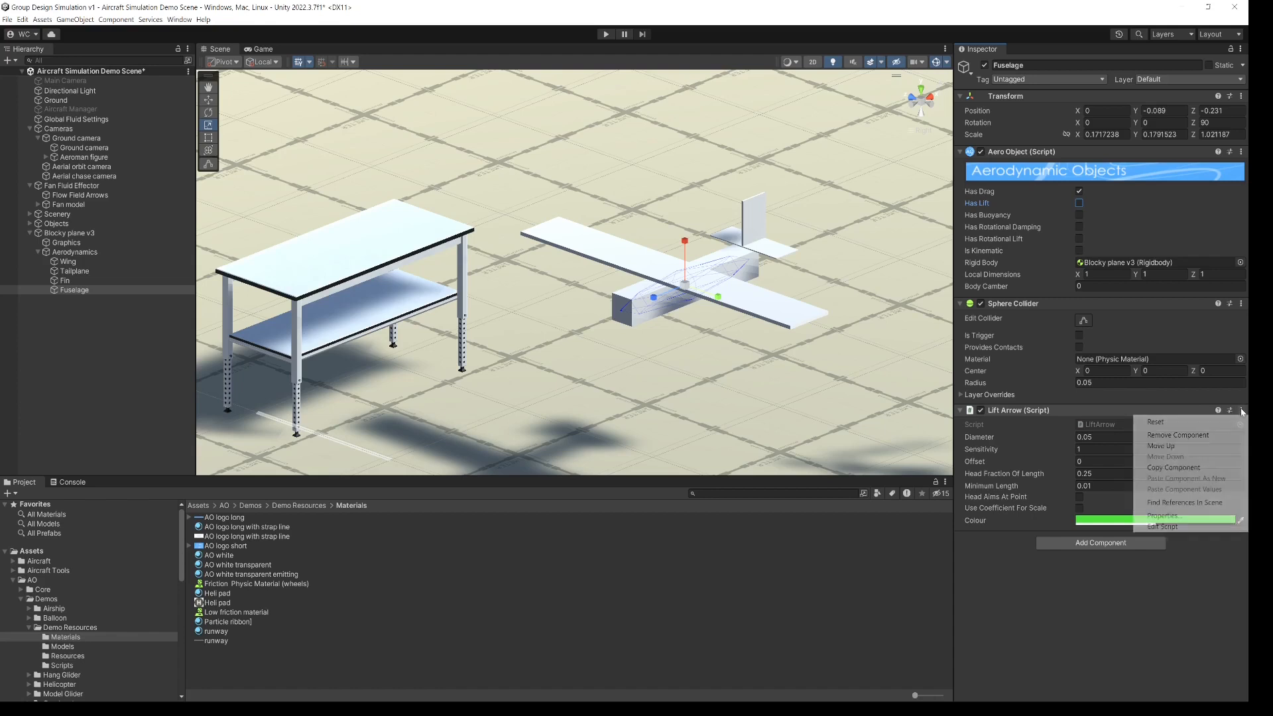
{"action": "left_click", "coordinate": [1183, 435]}
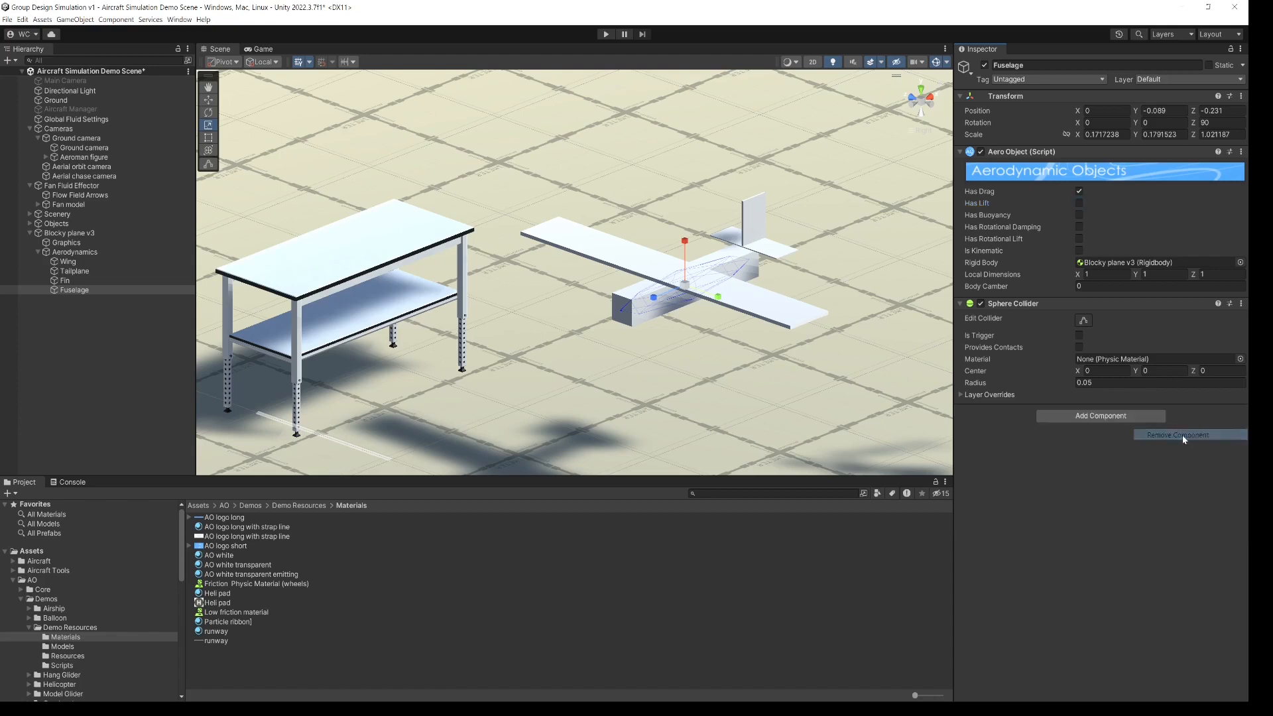
Add a User Drag Arrow component to the Fuselage with diameter 0.05 and sensitivity 40
{"action": "left_click", "coordinate": [1091, 417]}
{"action": "type", "text": "drag"}
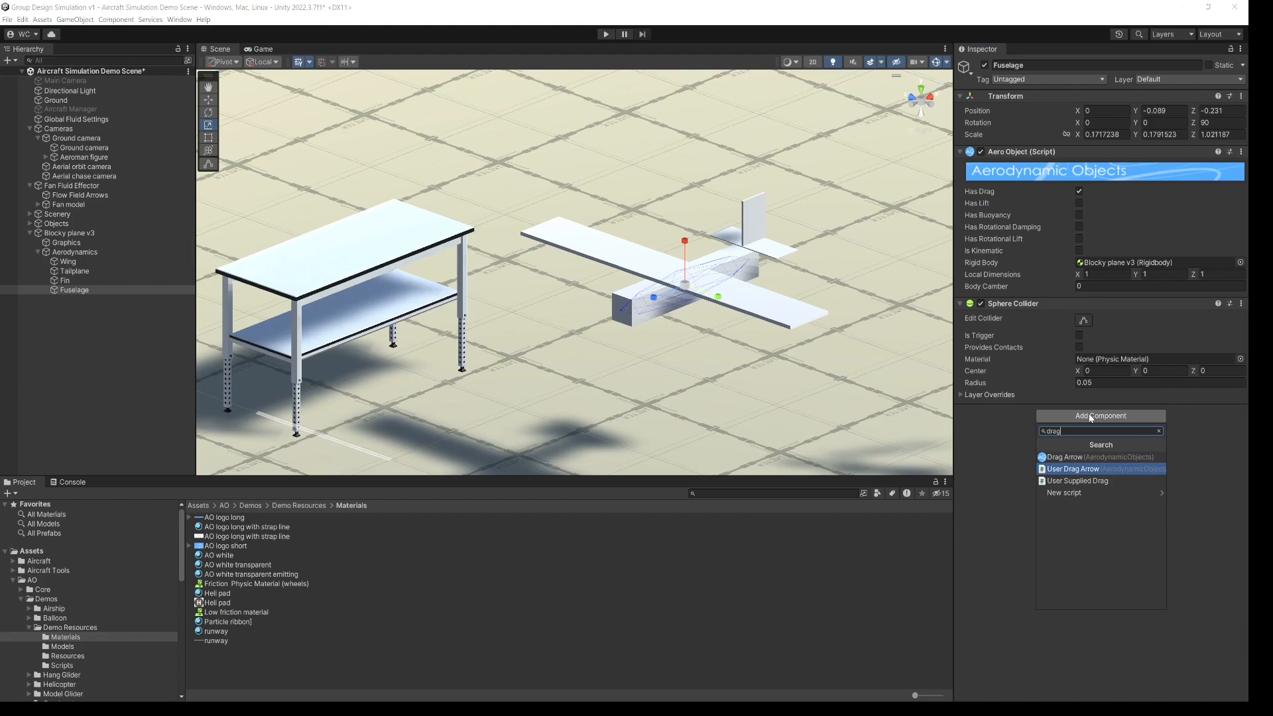
{"action": "left_click", "coordinate": [1065, 468]}
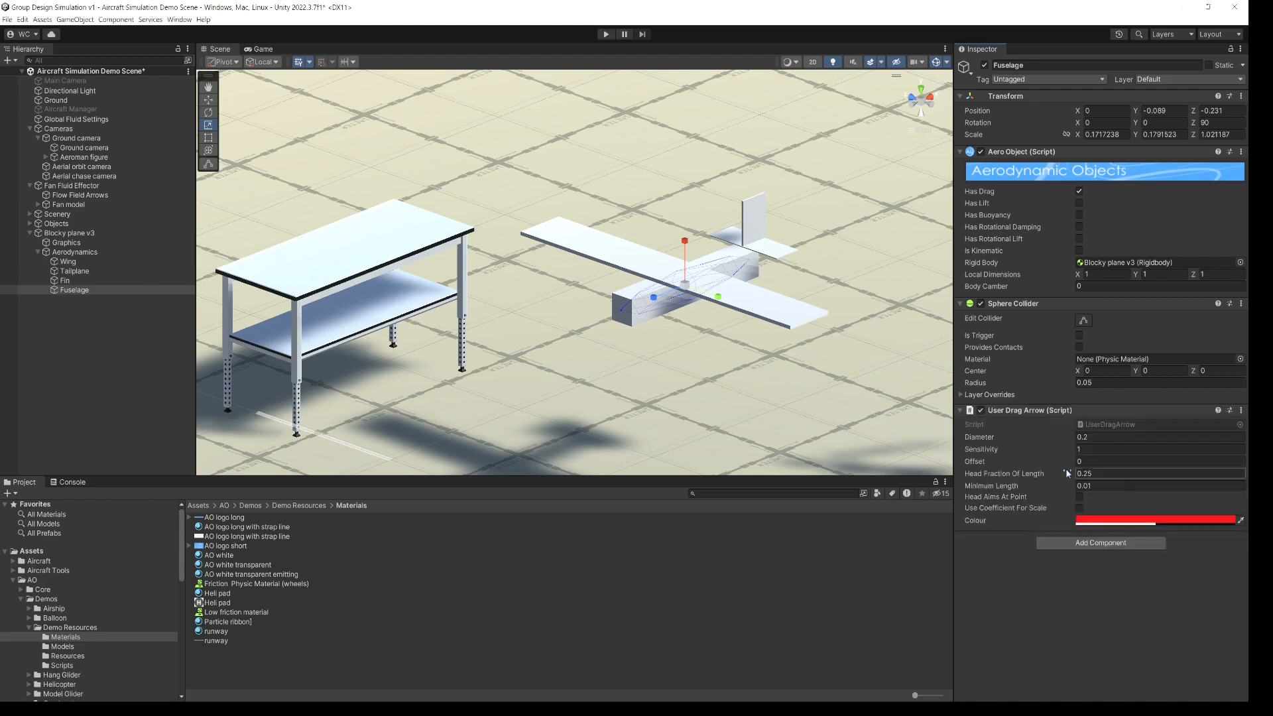
{"action": "left_click", "coordinate": [1104, 437]}
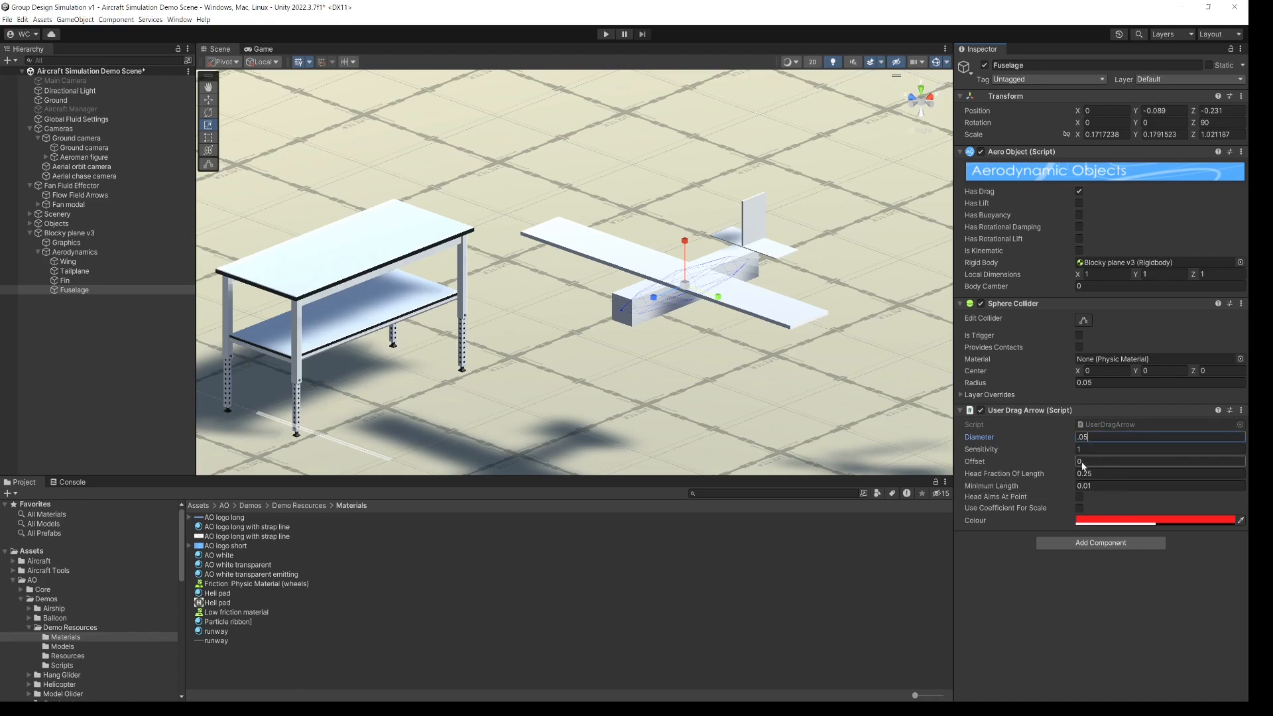
{"action": "left_click", "coordinate": [1093, 449]}
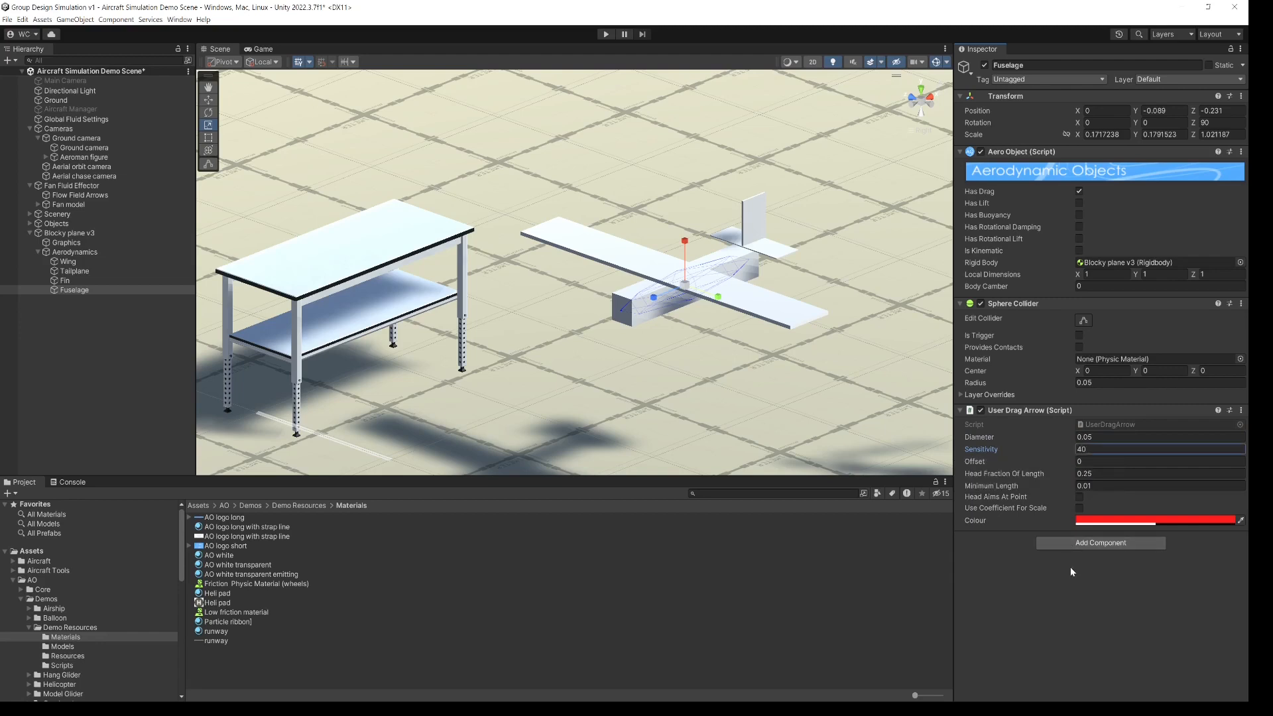
{"action": "left_click", "coordinate": [1053, 583]}
Select the Wing, Tailplane, Fin and Fuselage together and inspect their aerodynamic outlines against the plane model from different angles
{"action": "left_click", "coordinate": [71, 271], "text": "shift"}
{"action": "left_click", "coordinate": [73, 263], "text": "shift"}
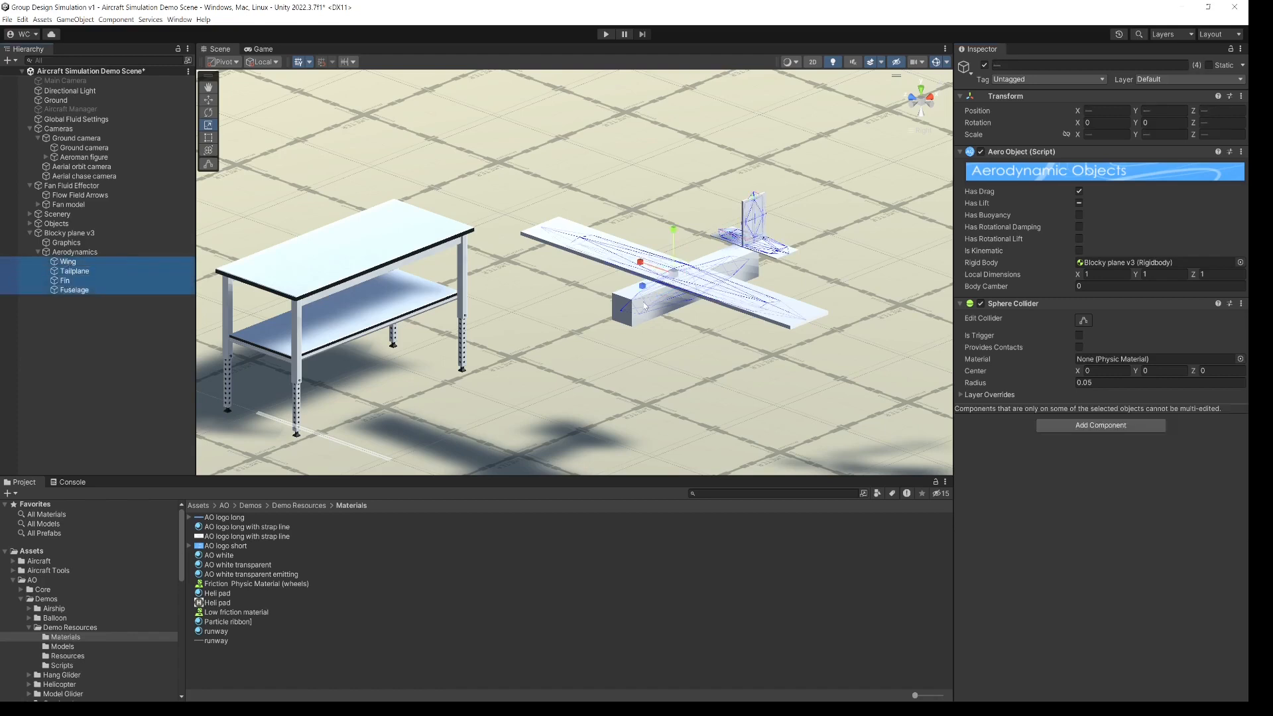
{"action": "scroll", "coordinate": [643, 303], "scroll_direction": "down", "scroll_amount": 5}
{"action": "middle_click_drag", "start_coordinate": [708, 265], "coordinate": [649, 281]}
{"action": "left_click_drag", "start_coordinate": [648, 281], "coordinate": [665, 245], "text": "alt"}
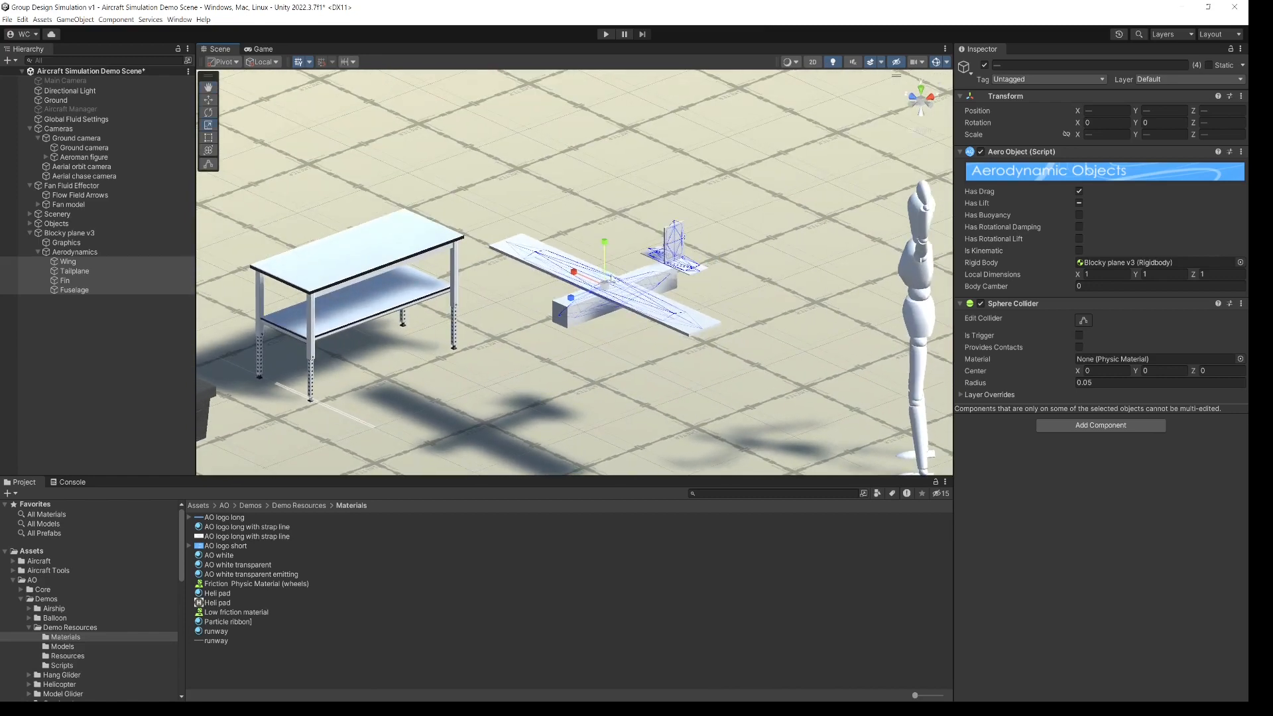
{"action": "left_click_drag", "start_coordinate": [664, 246], "coordinate": [570, 311], "text": "alt"}
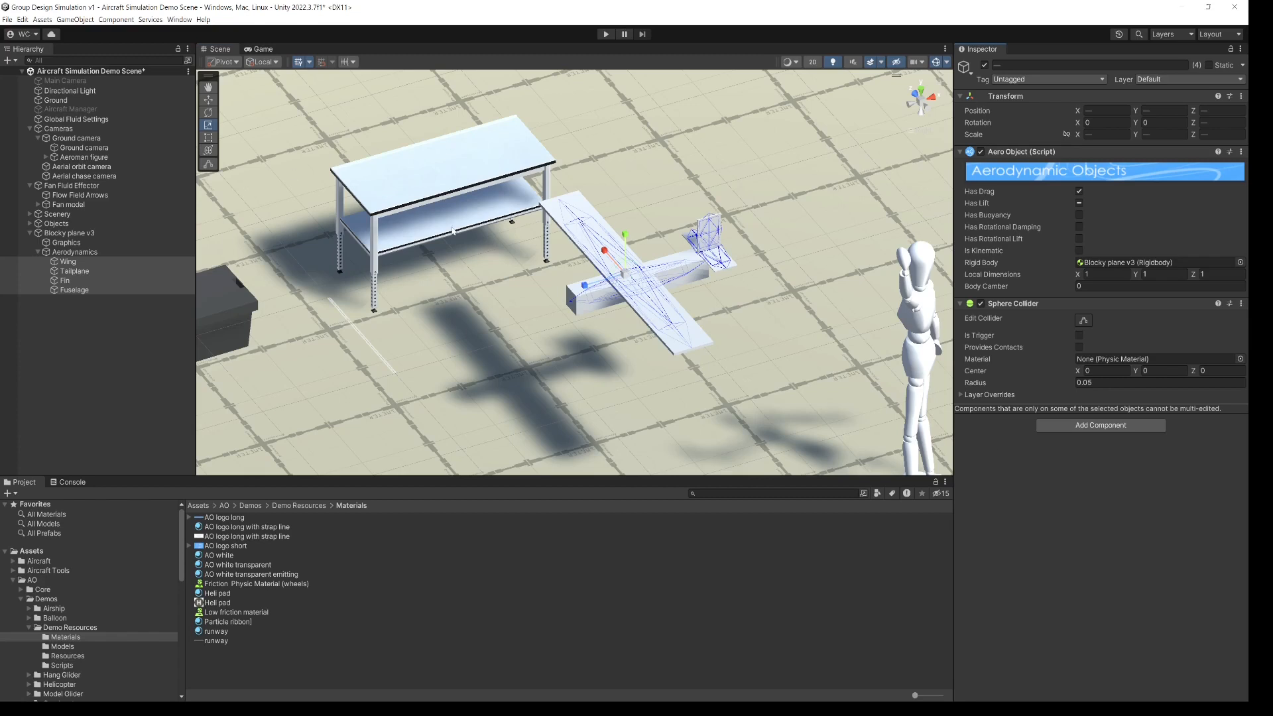
Select the Fan Fluid Effector and examine its fan zone settings and the extent of its collider around the plane
{"action": "scroll", "coordinate": [453, 230], "scroll_direction": "down", "scroll_amount": 10}
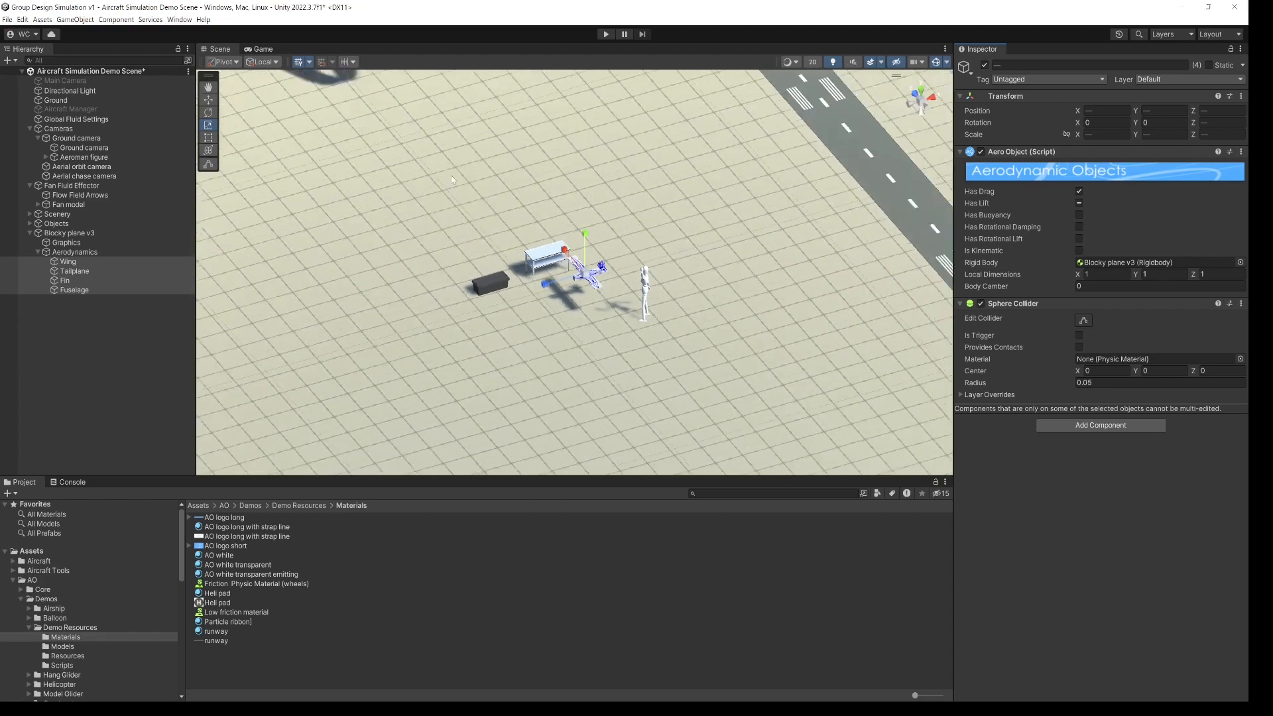
{"action": "scroll", "coordinate": [452, 179], "scroll_direction": "down", "scroll_amount": 5}
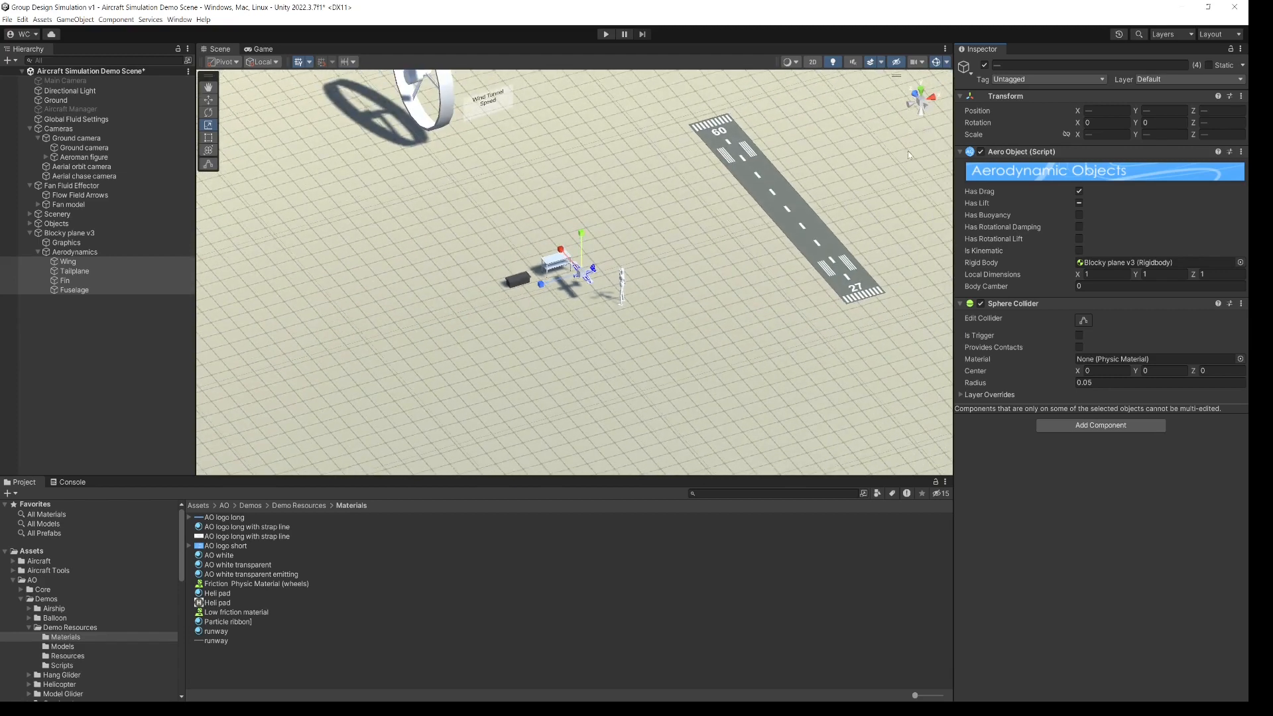
{"action": "left_click", "coordinate": [921, 131]}
{"action": "middle_click_drag", "start_coordinate": [522, 191], "coordinate": [479, 245]}
{"action": "scroll", "coordinate": [500, 179], "scroll_direction": "up", "scroll_amount": 3}
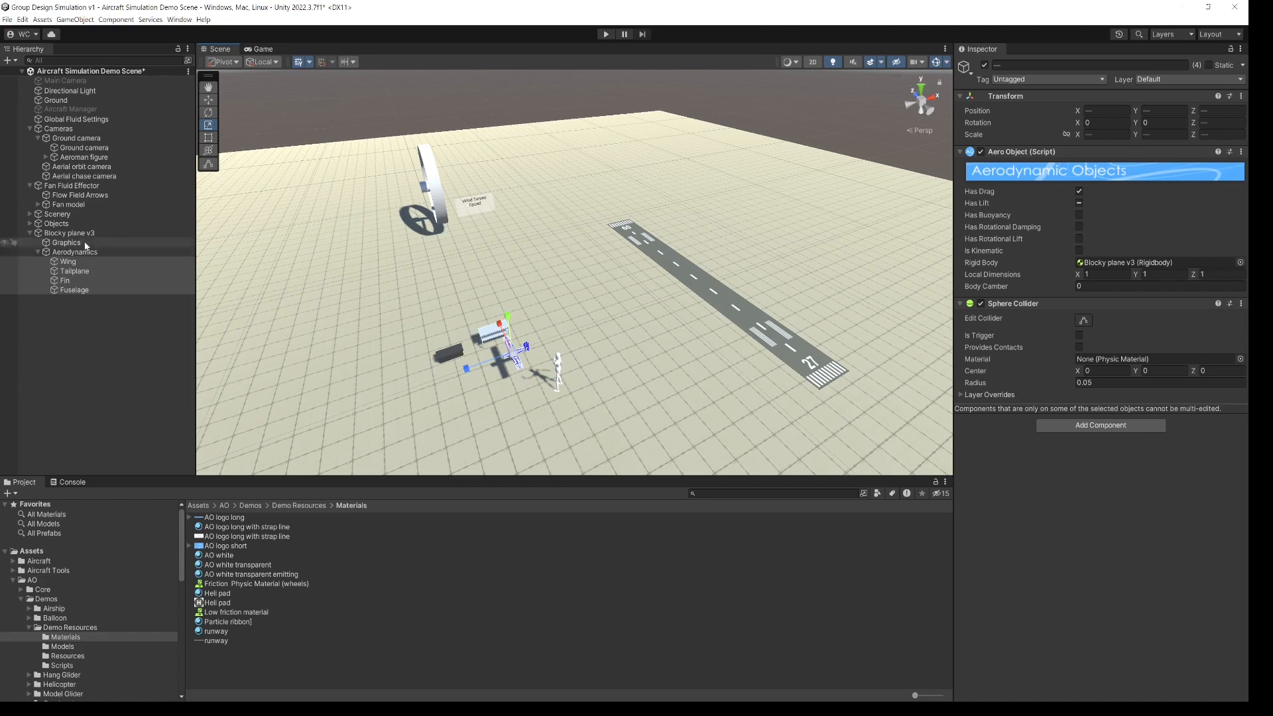
{"action": "left_click", "coordinate": [62, 187]}
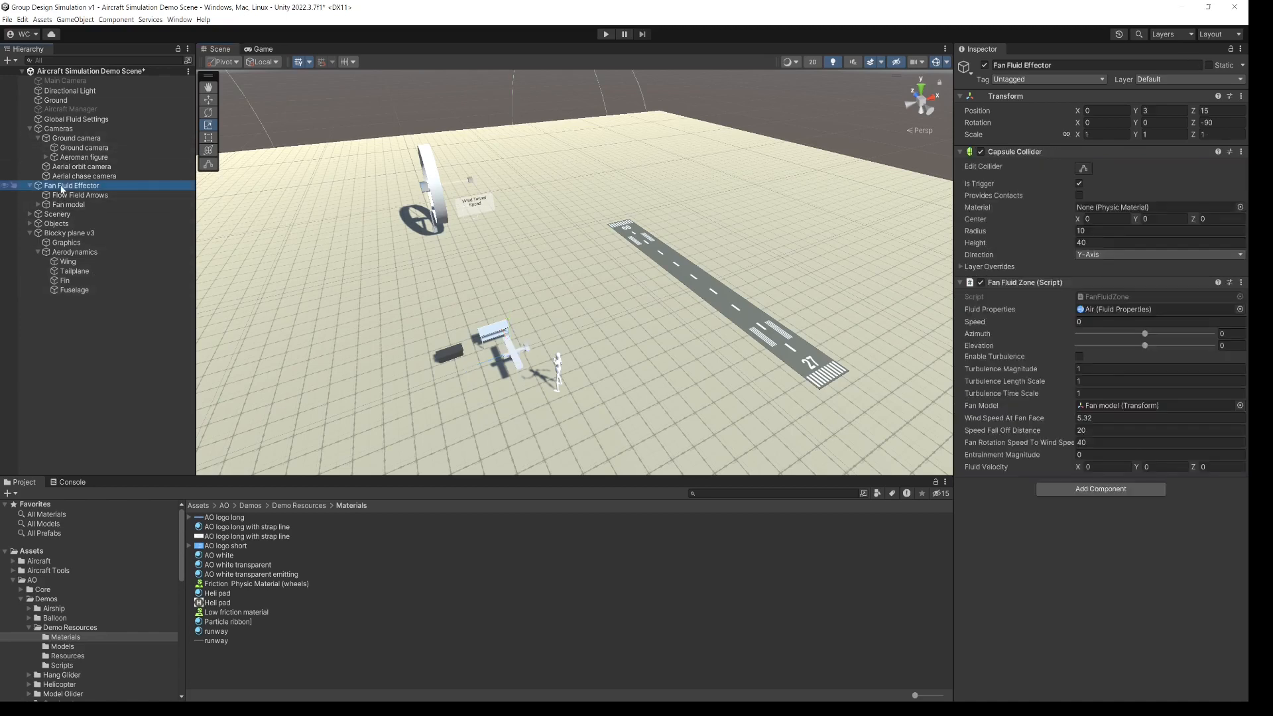
{"action": "scroll", "coordinate": [449, 154], "scroll_direction": "down", "scroll_amount": 4}
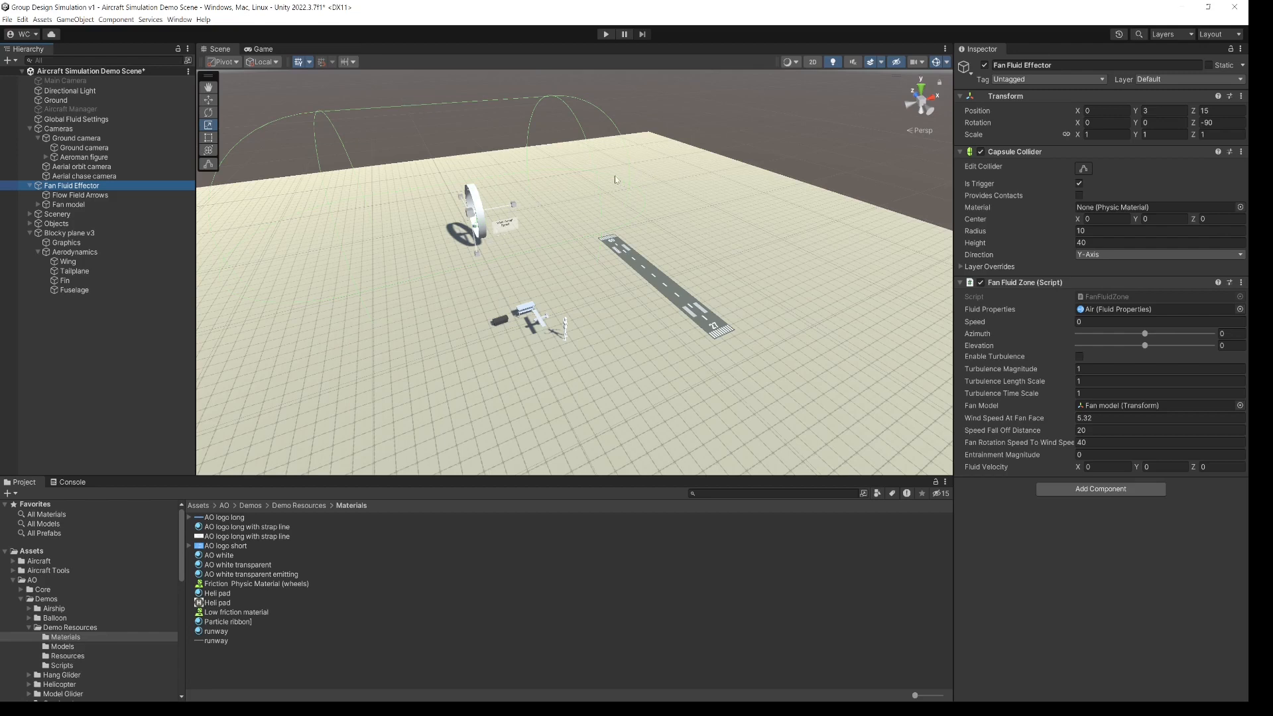
{"action": "scroll", "coordinate": [512, 212], "scroll_direction": "down", "scroll_amount": 2}
{"action": "scroll", "coordinate": [525, 201], "scroll_direction": "up", "scroll_amount": 6}
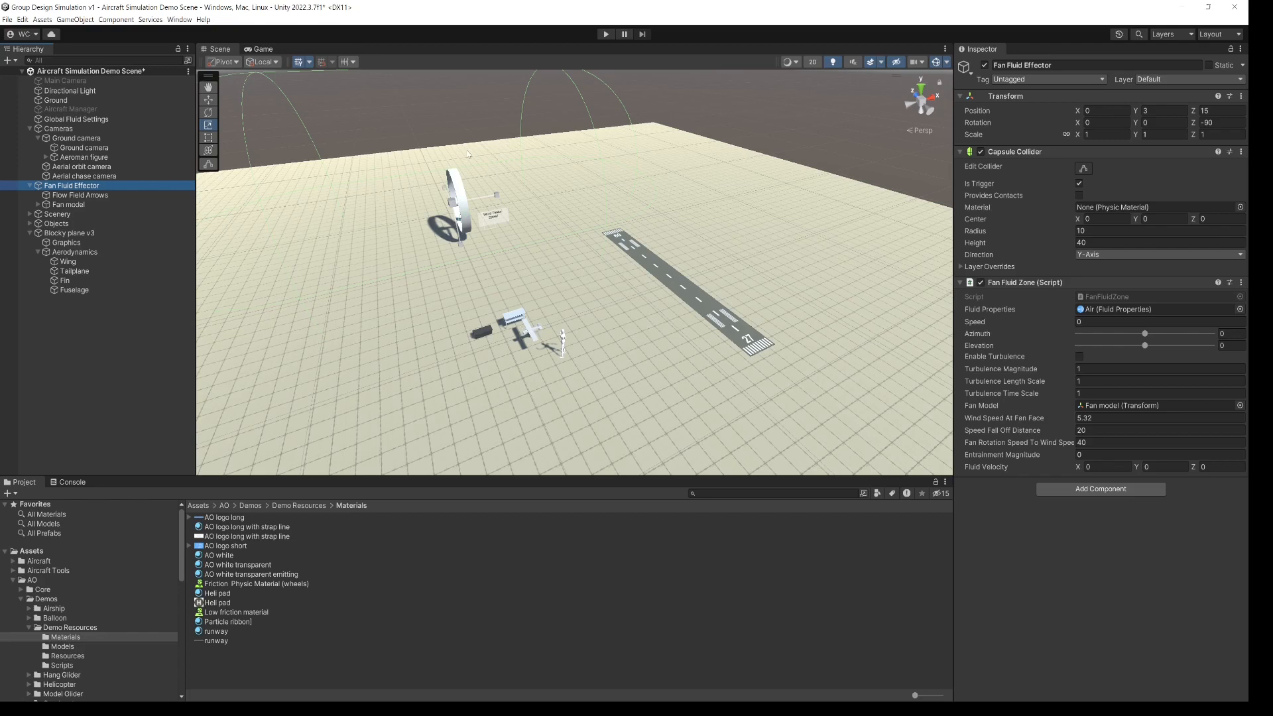
{"action": "middle_click_drag", "start_coordinate": [564, 284], "coordinate": [478, 344]}
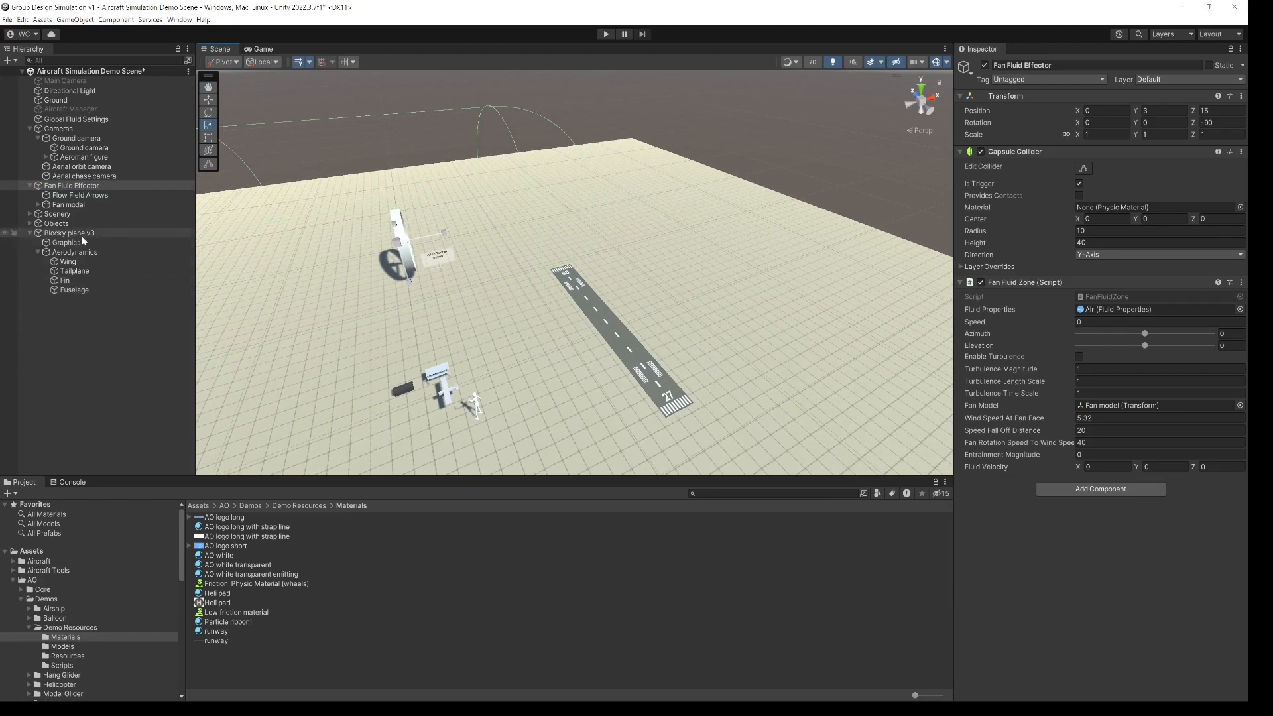
Move Blocky plane v3 into the air in front of the fan, to about X 4.06, Y 4.21, Z 15.02
{"action": "left_click", "coordinate": [59, 234]}
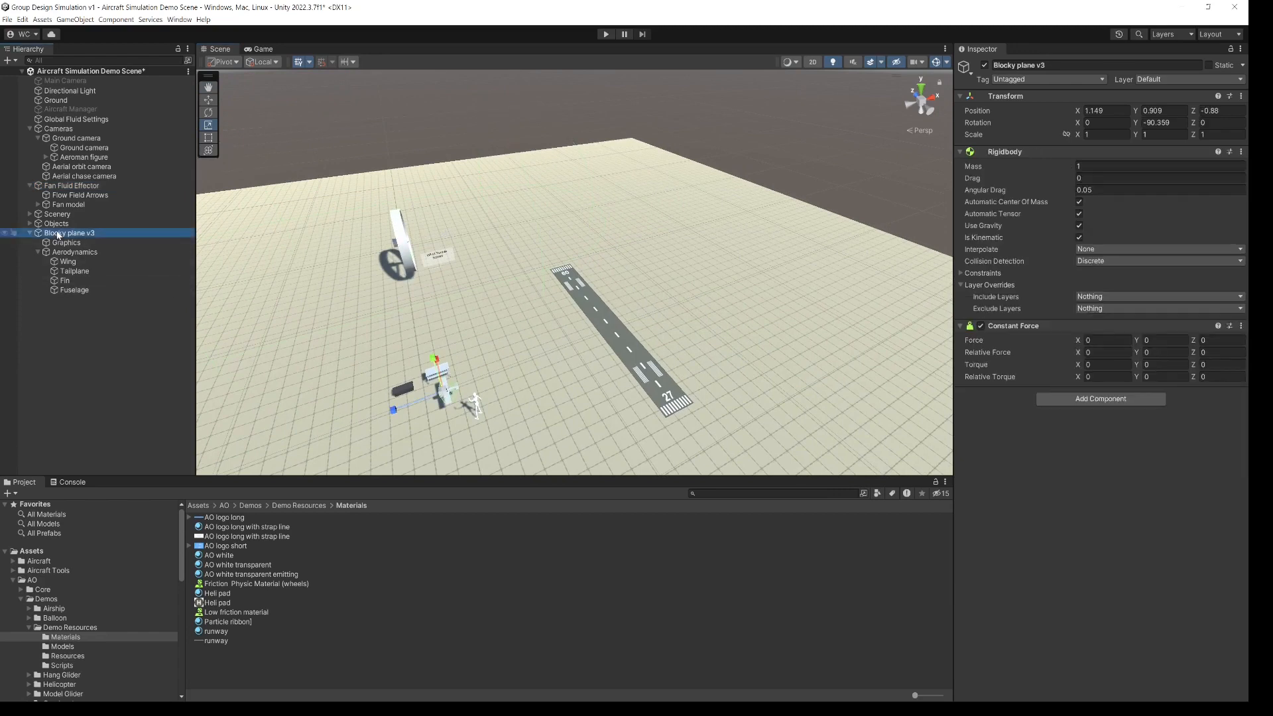
{"action": "key", "text": "w"}
{"action": "left_click_drag", "start_coordinate": [449, 390], "coordinate": [431, 227]}
Align Blocky plane v3 with the fan's hub as seen from above, at about X 3.87, Z 14.97
{"action": "left_click", "coordinate": [920, 86]}
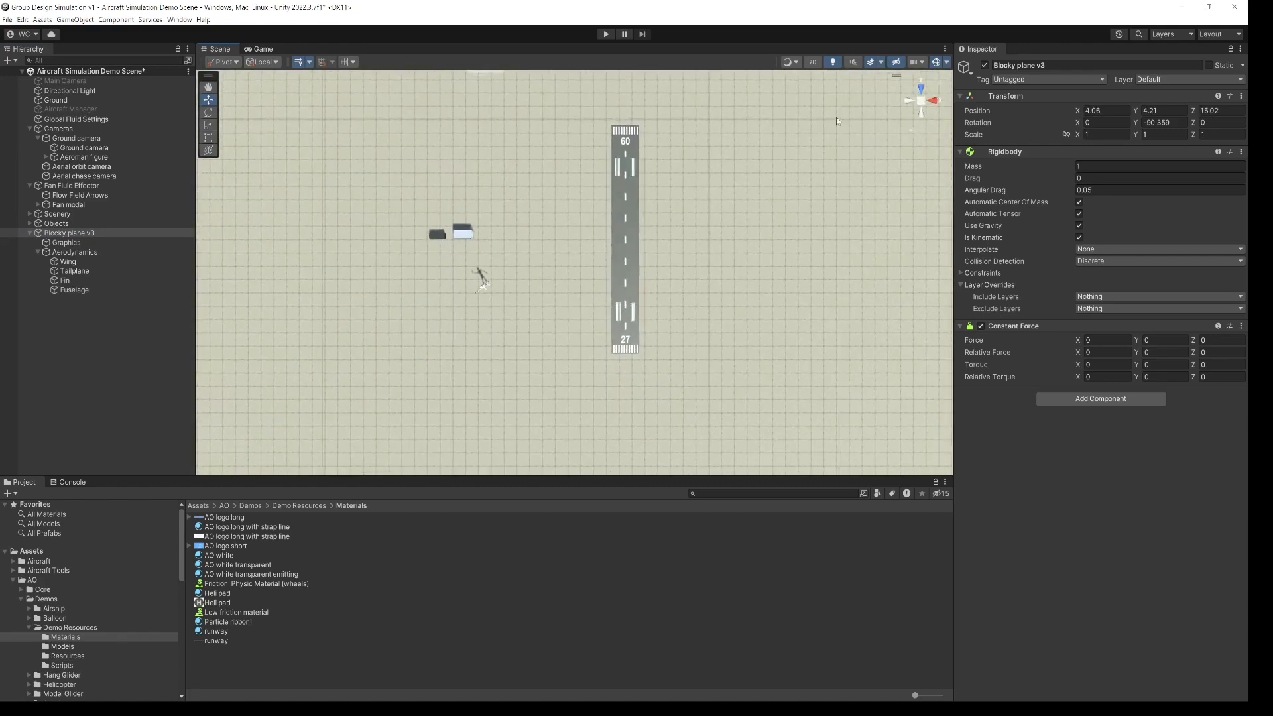
{"action": "left_click", "coordinate": [531, 156]}
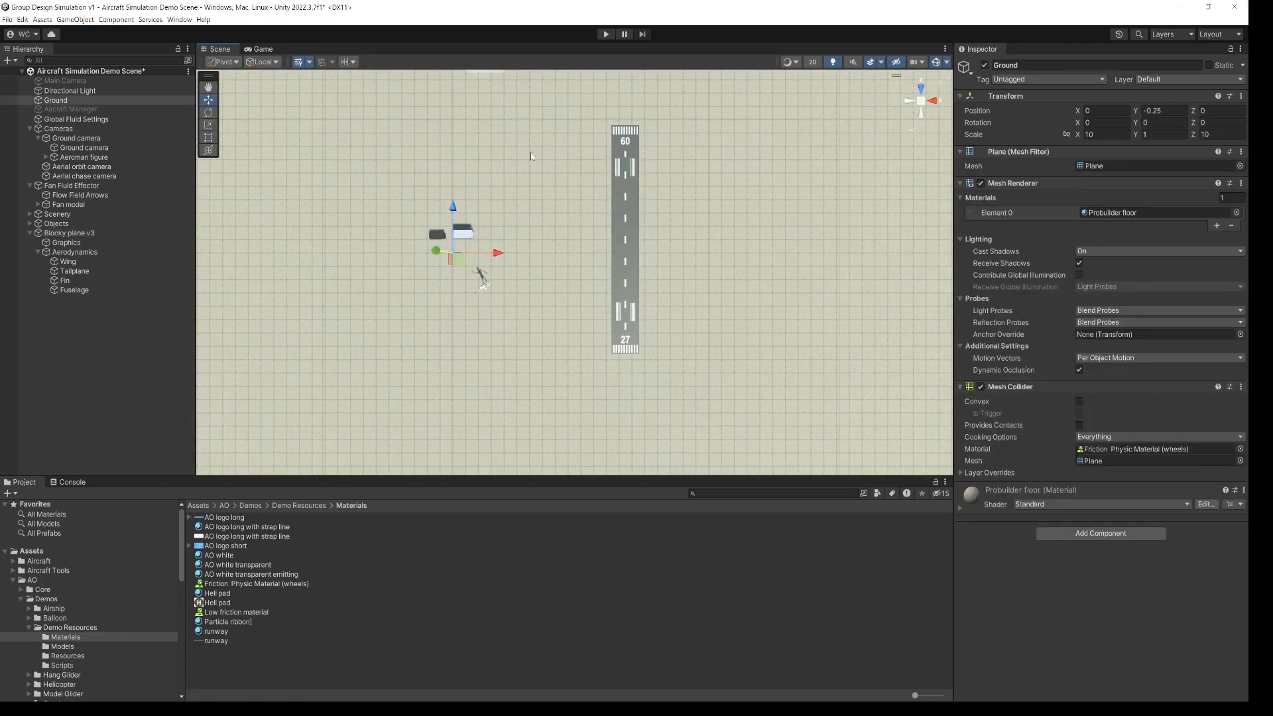
{"action": "key", "text": "f"}
{"action": "scroll", "coordinate": [588, 230], "scroll_direction": "up", "scroll_amount": 10}
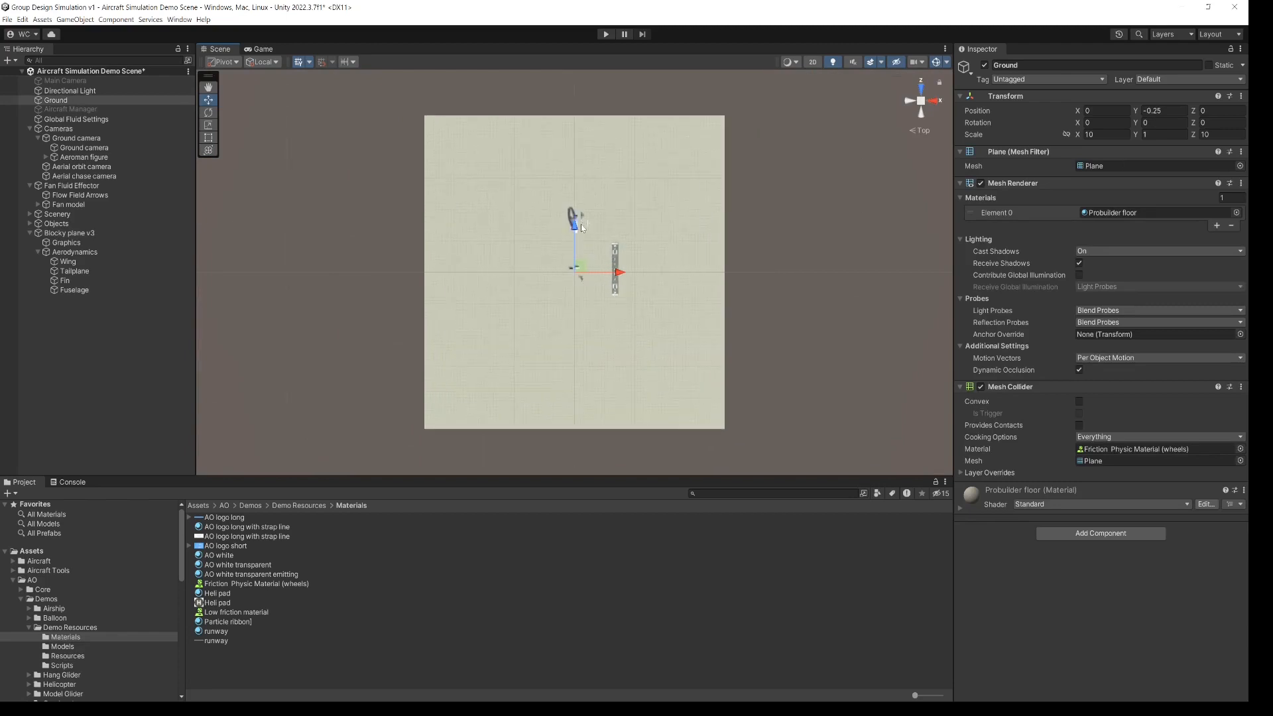
{"action": "middle_click_drag", "start_coordinate": [599, 223], "coordinate": [570, 384]}
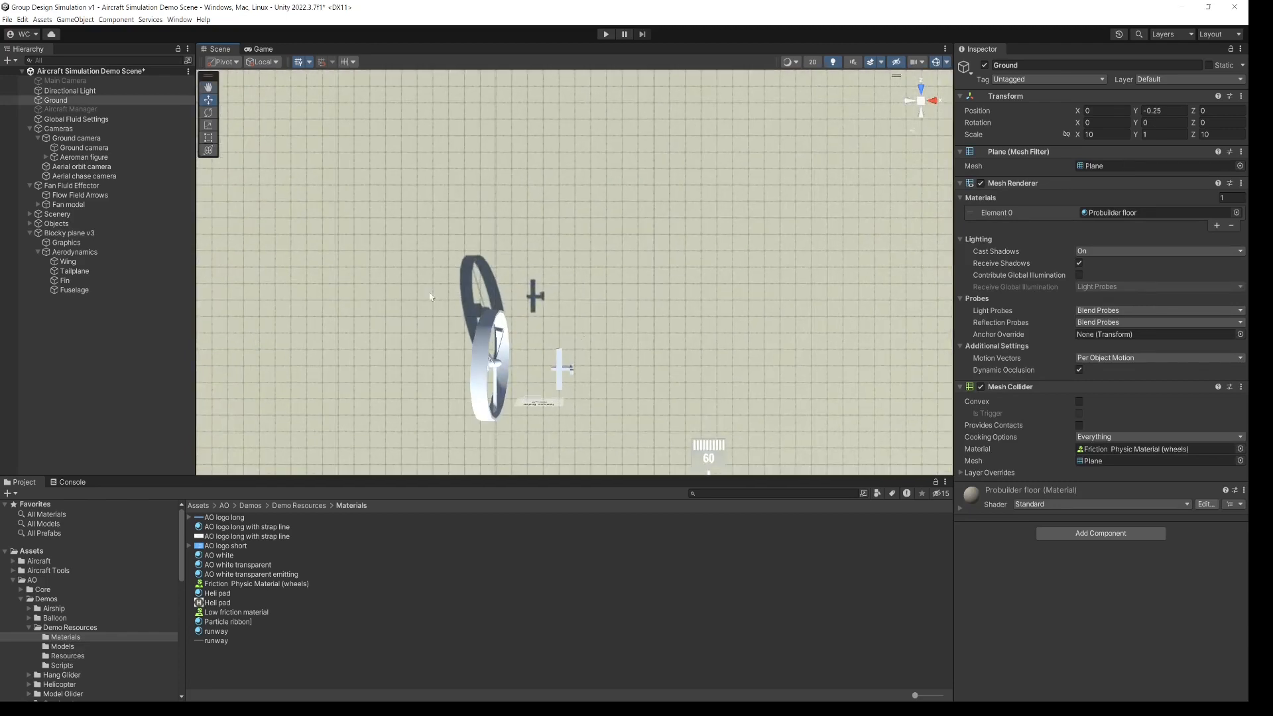
{"action": "left_click", "coordinate": [93, 233]}
{"action": "key", "text": "f"}
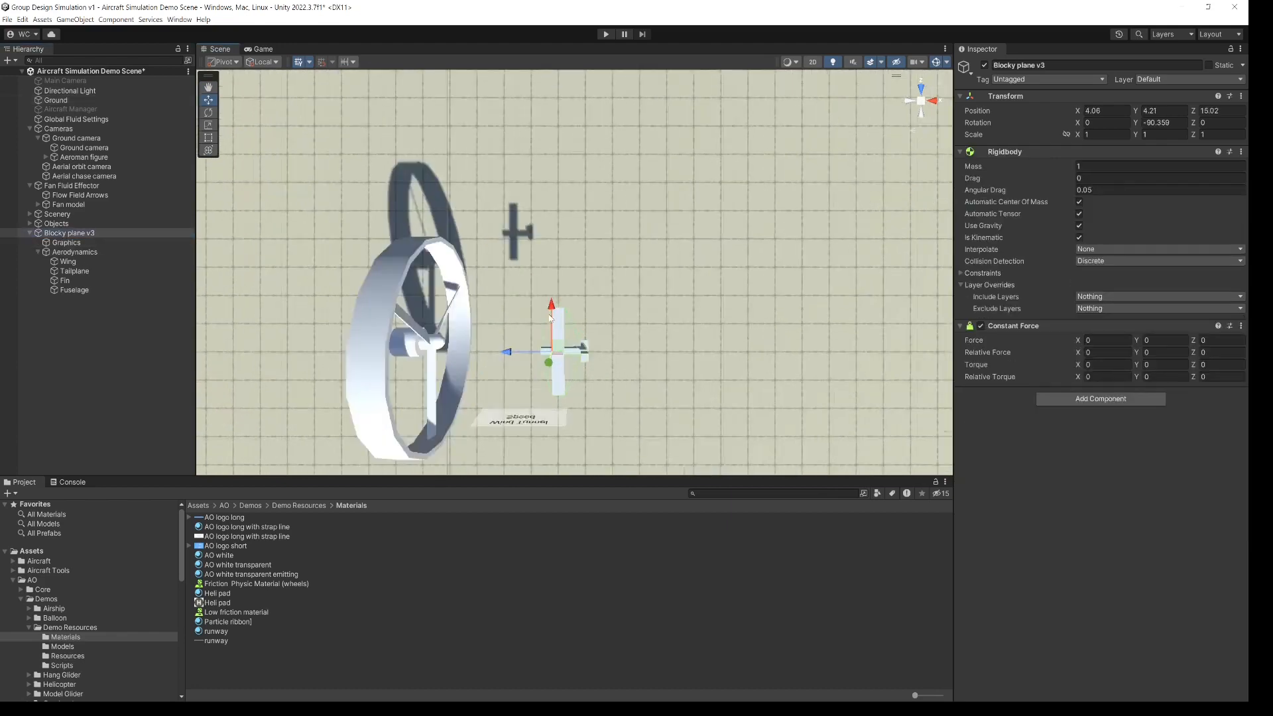
{"action": "scroll", "coordinate": [541, 326], "scroll_direction": "down", "scroll_amount": 2}
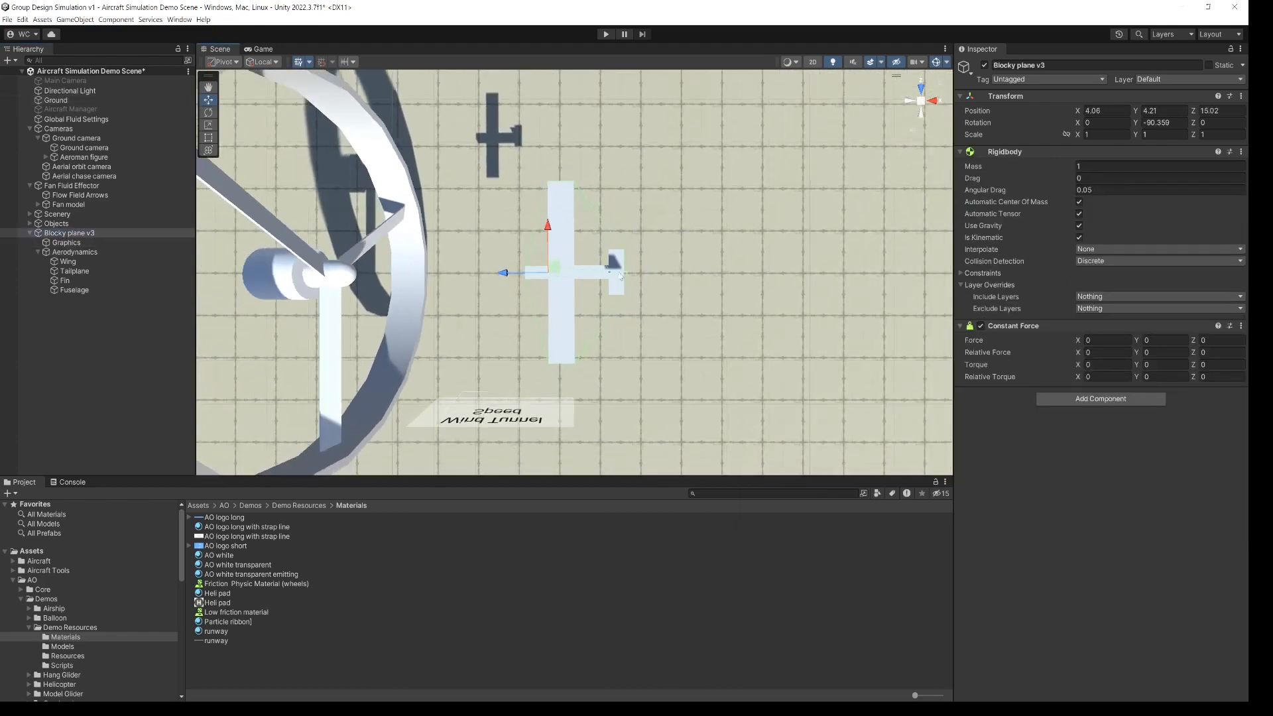
{"action": "left_click", "coordinate": [921, 101]}
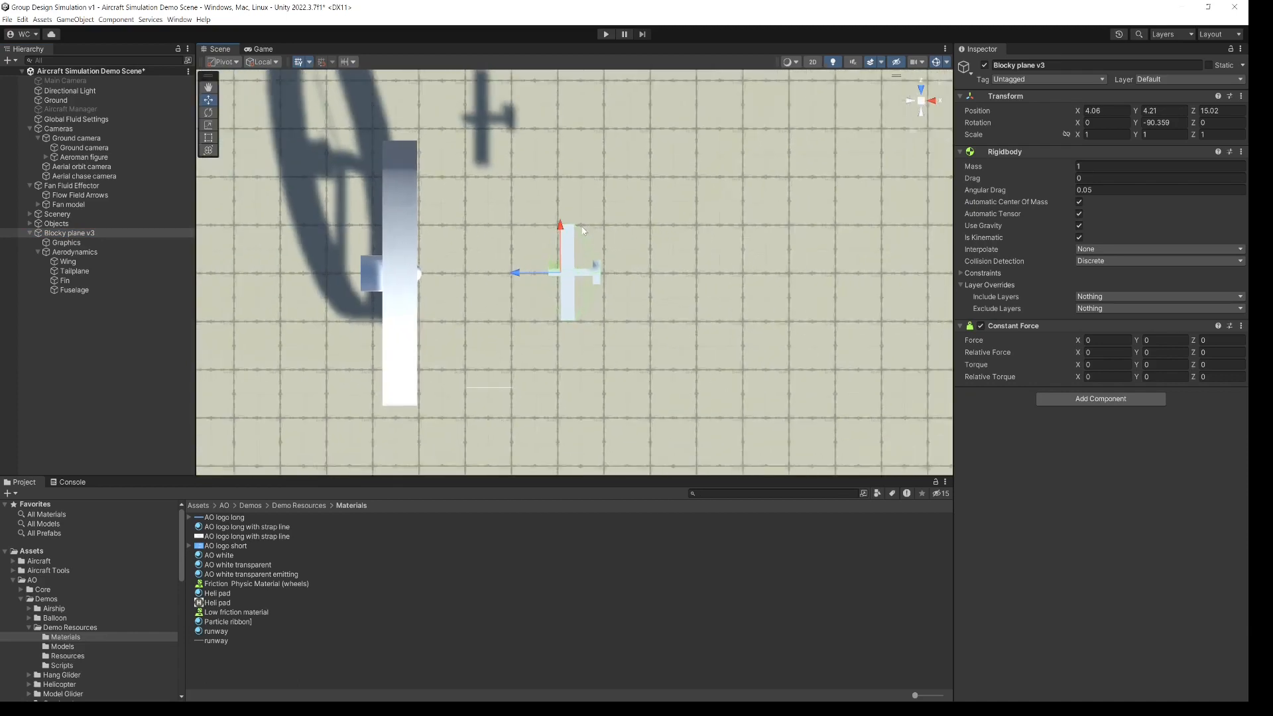
{"action": "left_click_drag", "start_coordinate": [557, 272], "coordinate": [549, 274]}
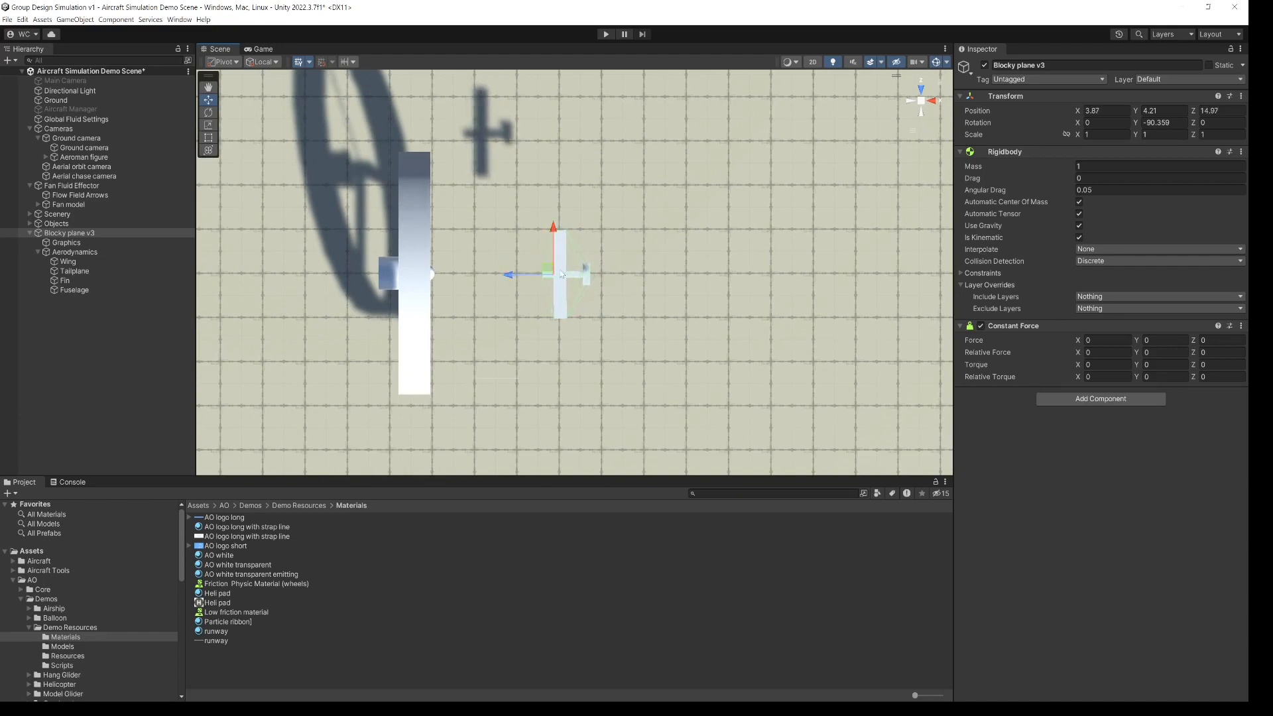
Lower Blocky plane v3 to the height of the fan's hub, at about Y 3.08
{"action": "left_click", "coordinate": [931, 103]}
{"action": "left_click_drag", "start_coordinate": [572, 225], "coordinate": [881, 206]}
{"action": "left_click", "coordinate": [923, 132]}
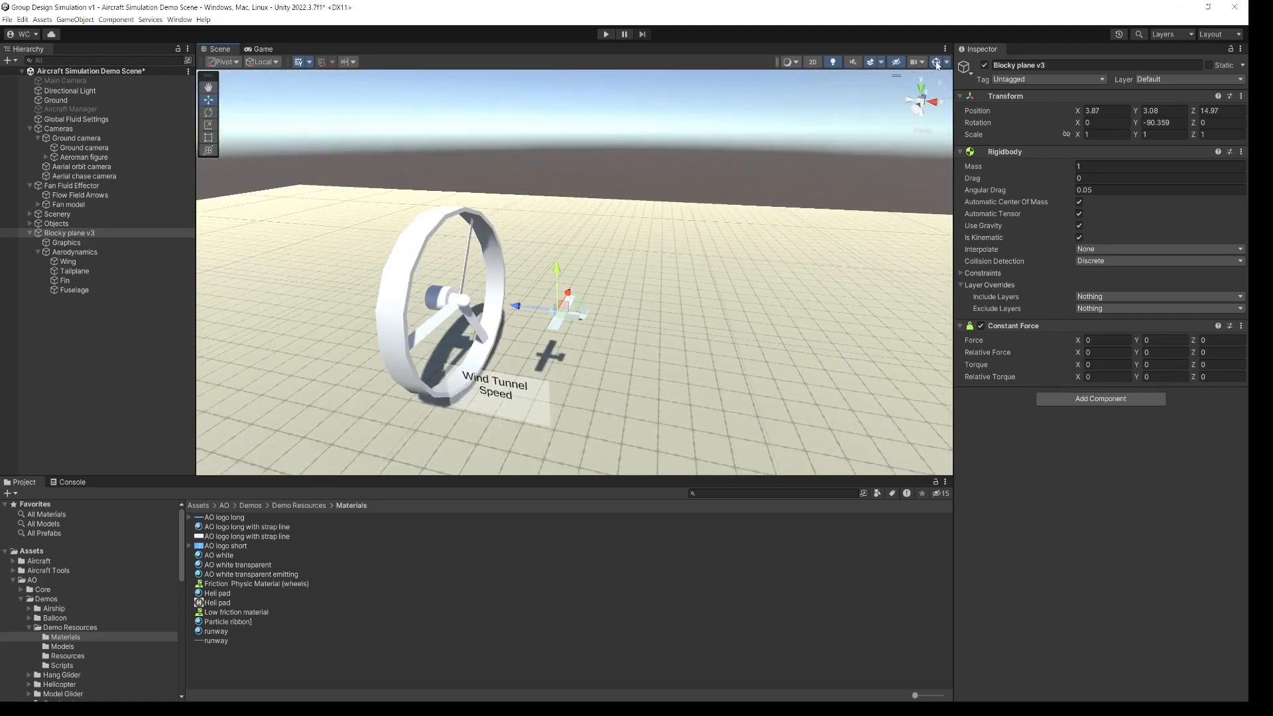
Rotate Blocky plane v3 in front of the fan, ending at about X -10.6 and Y -87.12 degrees
{"action": "scroll", "coordinate": [563, 326], "scroll_direction": "up", "scroll_amount": 1}
{"action": "scroll", "coordinate": [563, 326], "scroll_direction": "up", "scroll_amount": 1}
{"action": "left_click_drag", "start_coordinate": [549, 346], "coordinate": [609, 294], "text": "alt"}
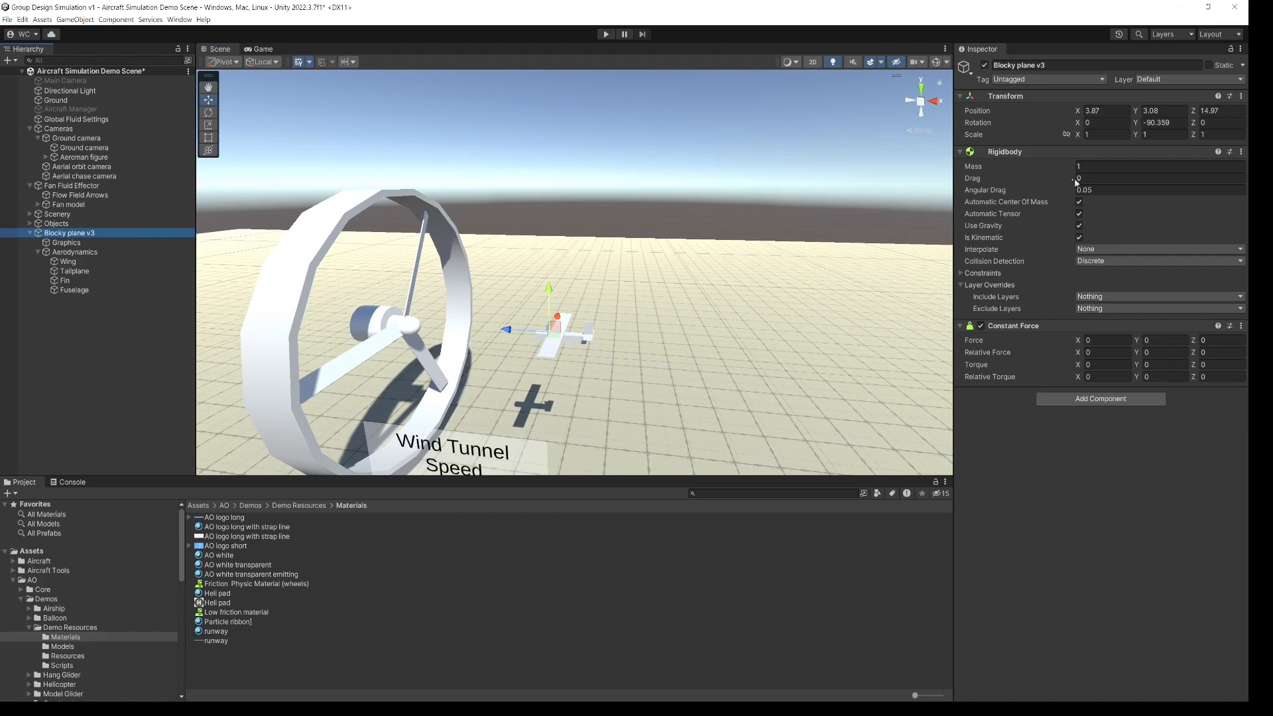
{"action": "left_click", "coordinate": [1079, 240]}
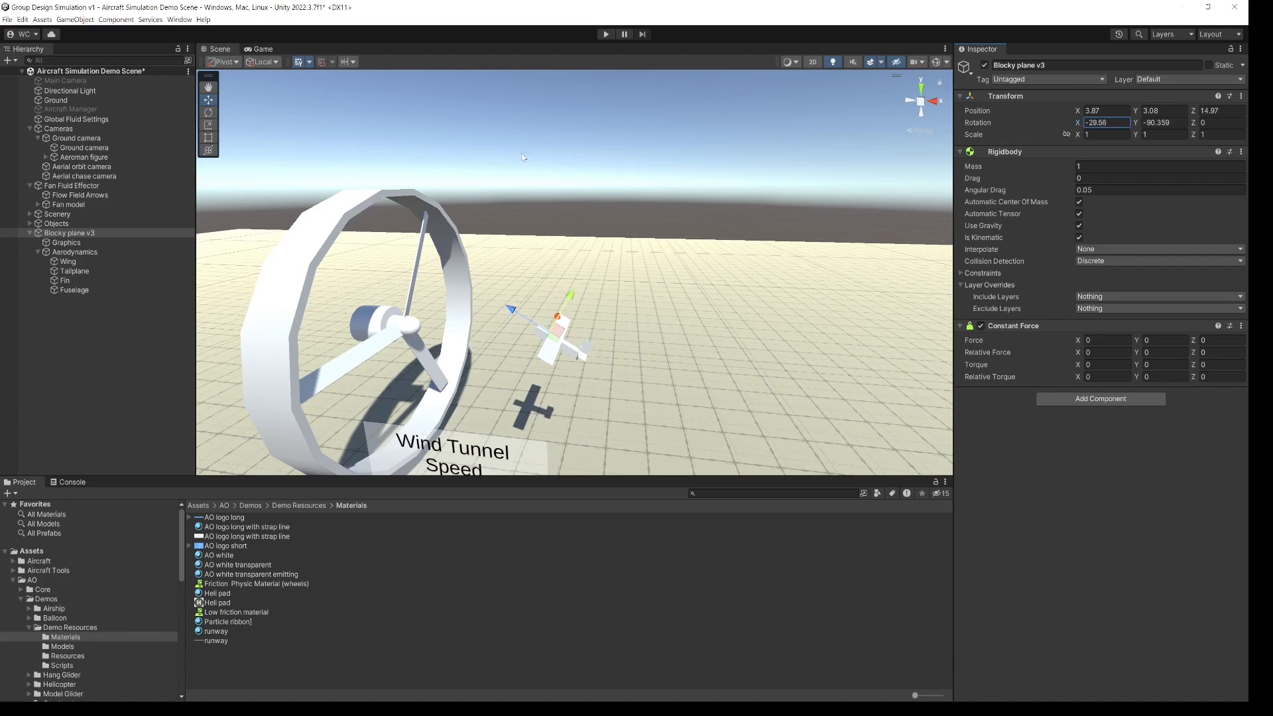
{"action": "left_click_drag", "start_coordinate": [475, 157], "coordinate": [1245, 186]}
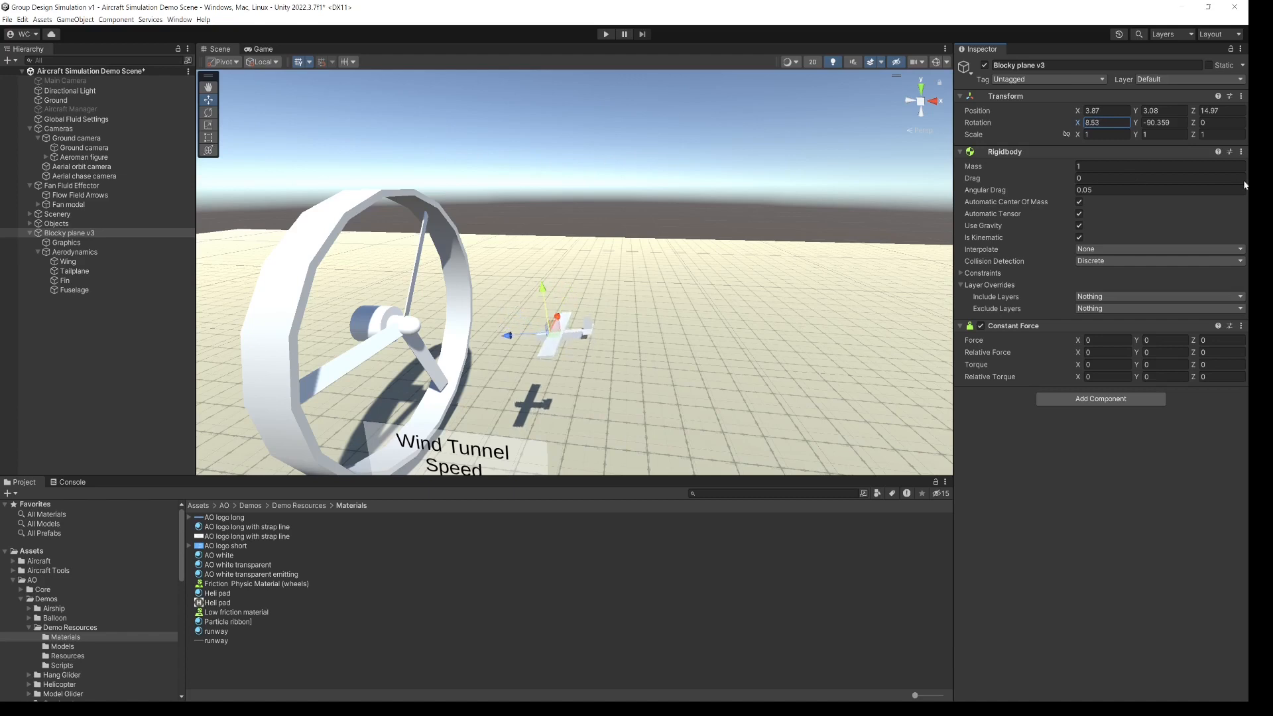
{"action": "left_click_drag", "start_coordinate": [1040, 171], "coordinate": [1193, 180]}
{"action": "left_click_drag", "start_coordinate": [1082, 126], "coordinate": [1046, 127]}
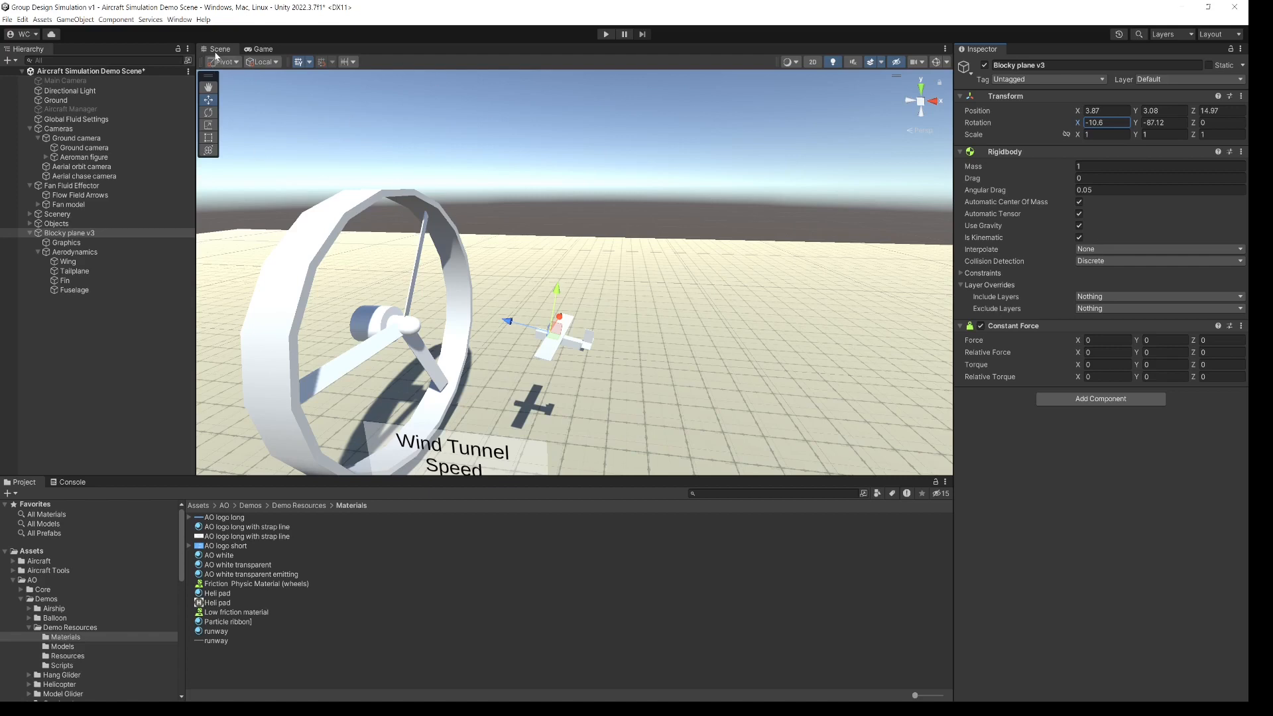
Check that the Game view is set to Play Unfocused and return to the Scene view
{"action": "left_click", "coordinate": [262, 50]}
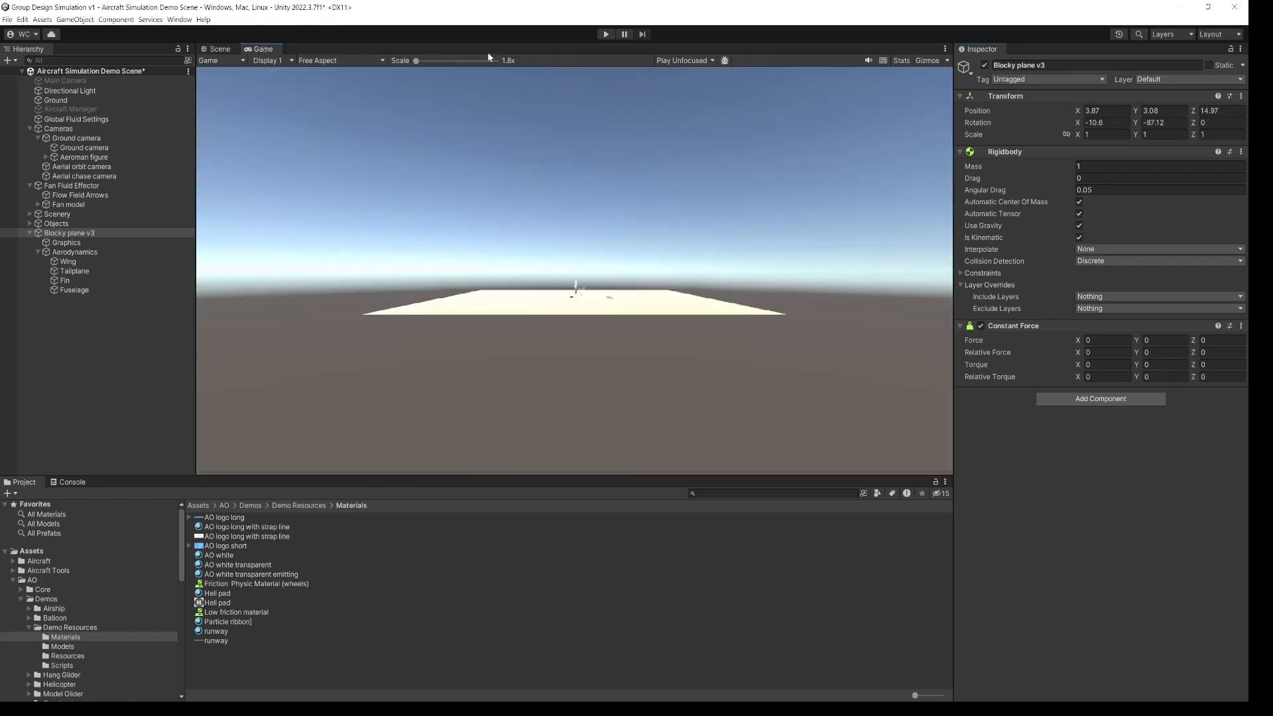
{"action": "left_click", "coordinate": [713, 62]}
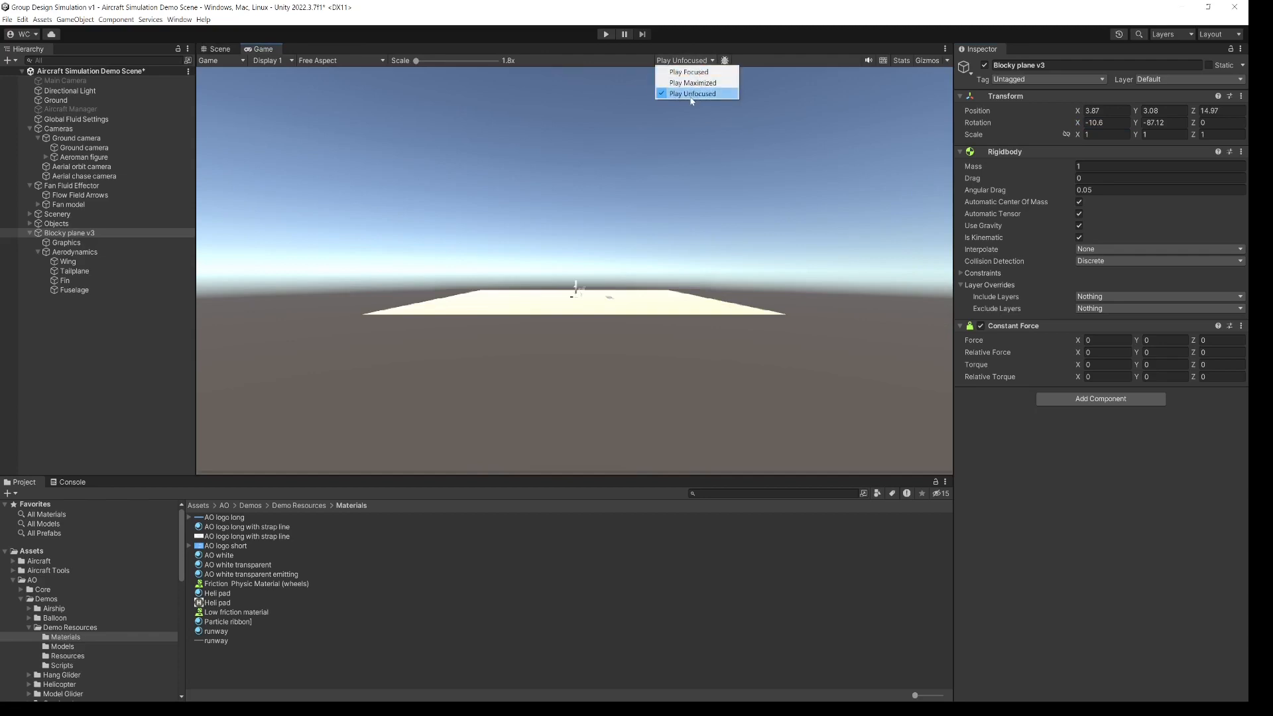
{"action": "left_click", "coordinate": [218, 49]}
Set the Fan Fluid Effector's Wind Speed At Fan Face to 1 and run the simulation
{"action": "scroll", "coordinate": [573, 343], "scroll_direction": "up", "scroll_amount": 2}
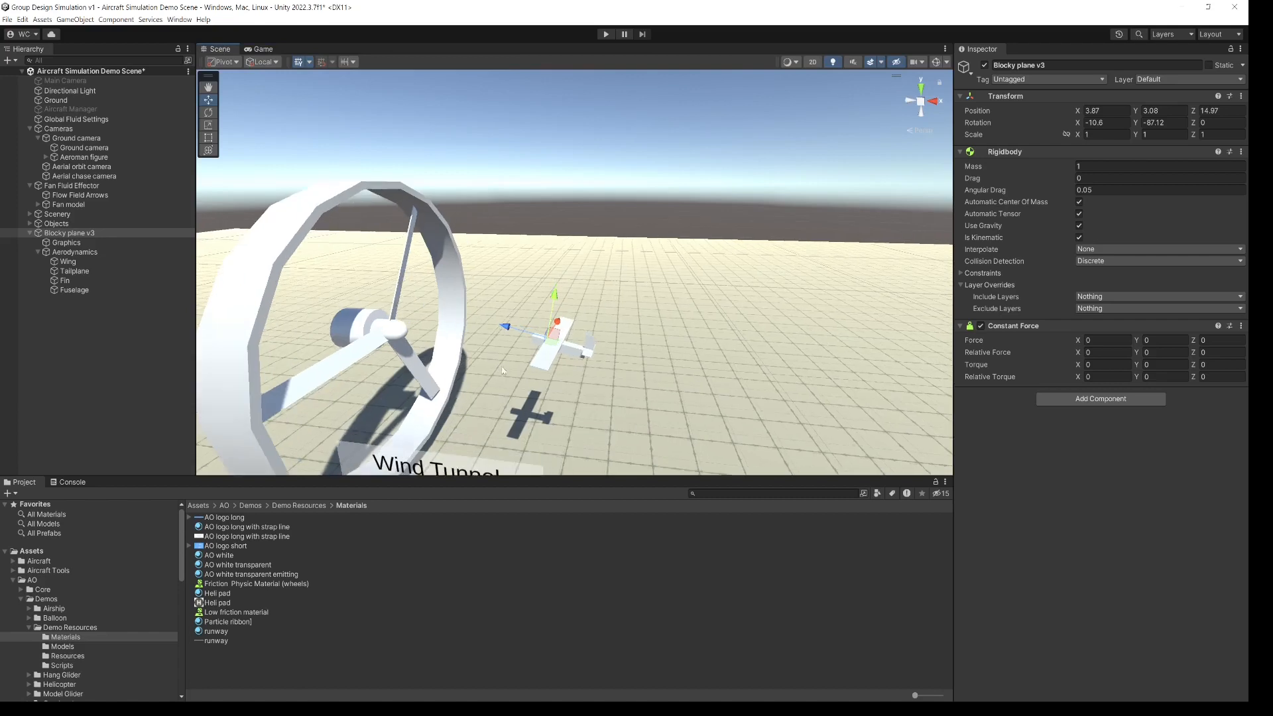
{"action": "scroll", "coordinate": [544, 347], "scroll_direction": "down", "scroll_amount": 4}
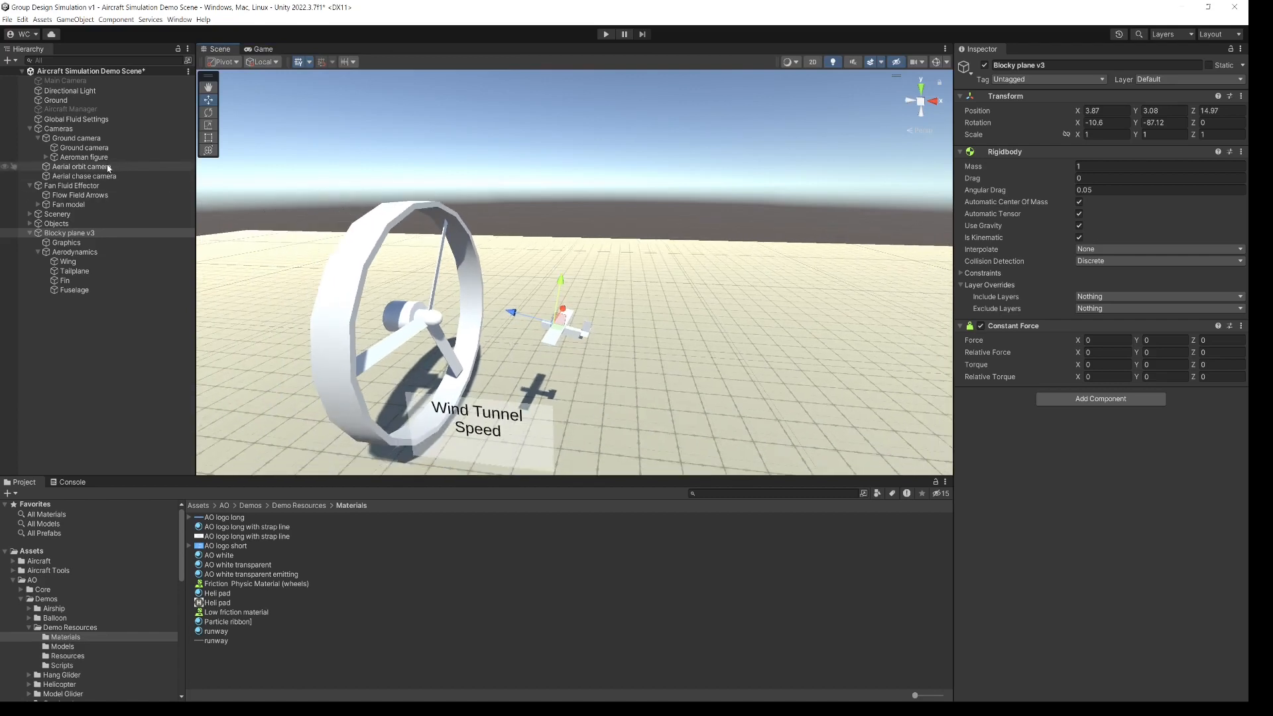
{"action": "left_click", "coordinate": [71, 186]}
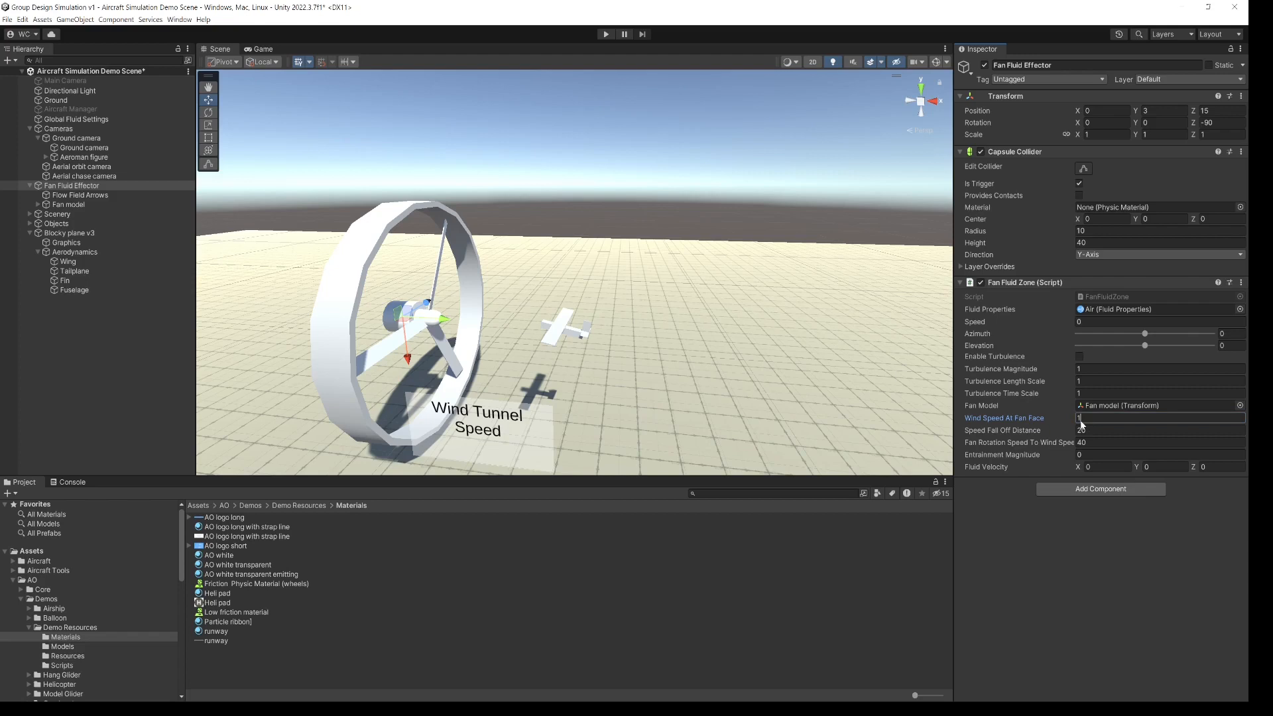
{"action": "left_click", "coordinate": [603, 34]}
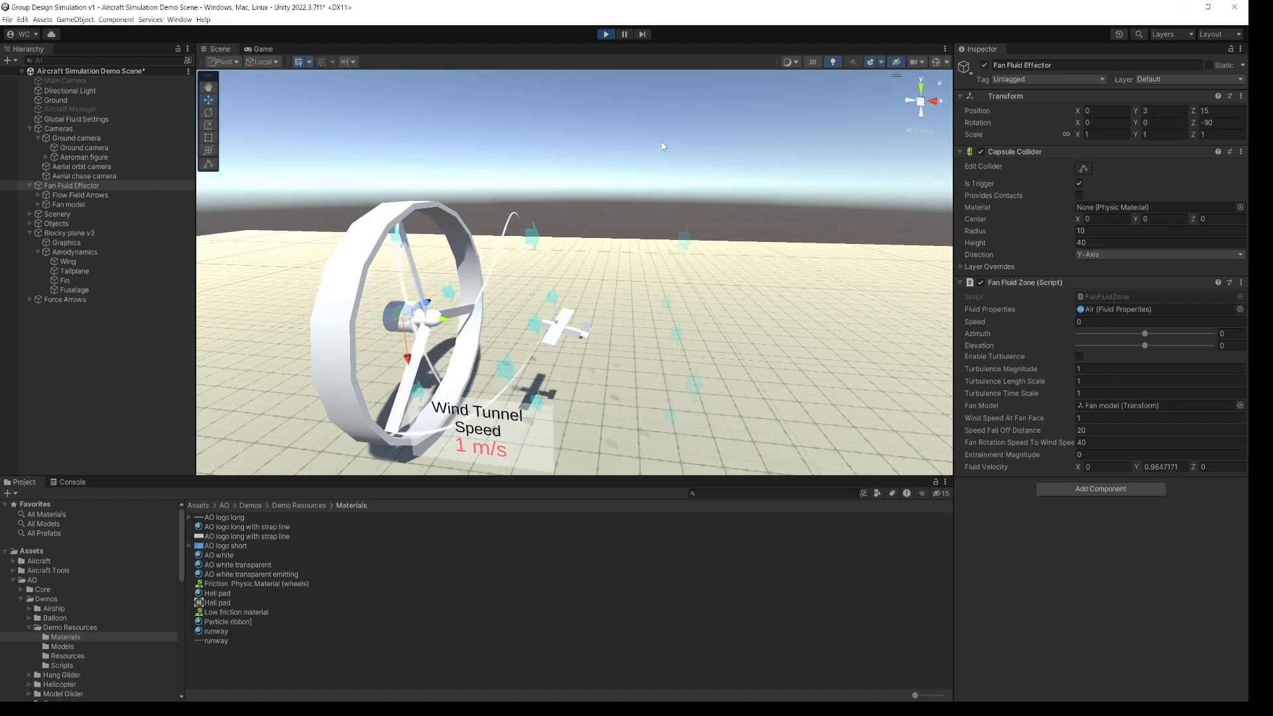
Raise the fan's Wind Speed At Fan Face to about 5.04 while the simulation runs
{"action": "scroll", "coordinate": [562, 353], "scroll_direction": "up", "scroll_amount": 4}
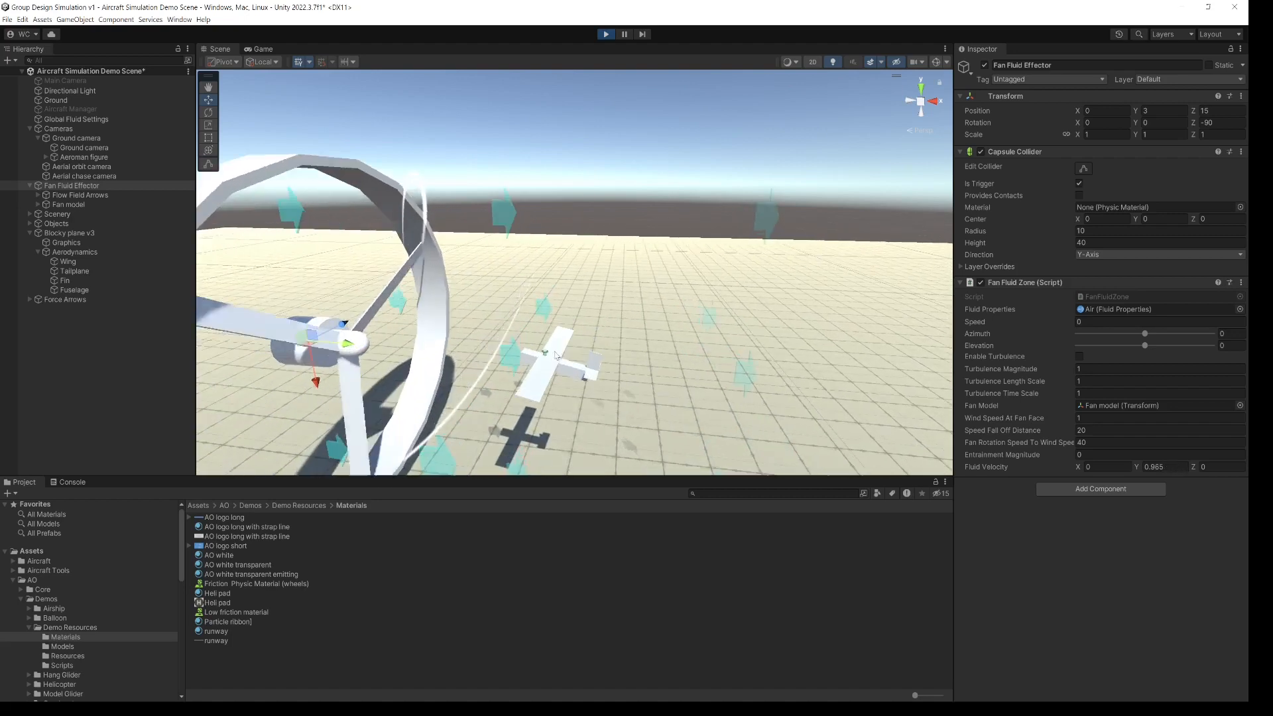
{"action": "scroll", "coordinate": [550, 365], "scroll_direction": "down", "scroll_amount": 5}
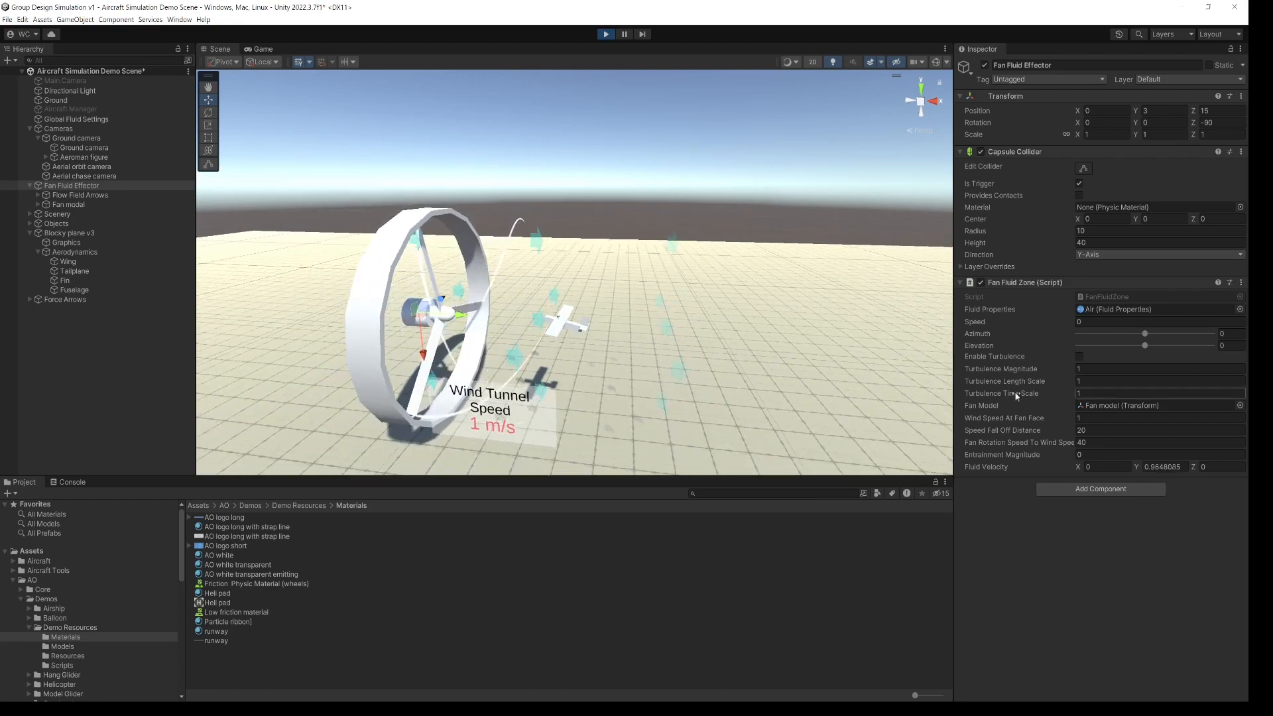
{"action": "left_click_drag", "start_coordinate": [1006, 419], "coordinate": [1074, 414]}
{"action": "mouse_move", "coordinate": [623, 296]}
{"action": "middle_mouse_down"}
{"action": "mouse_move", "coordinate": [611, 286]}
{"action": "mouse_move", "coordinate": [606, 311]}
{"action": "middle_mouse_up"}
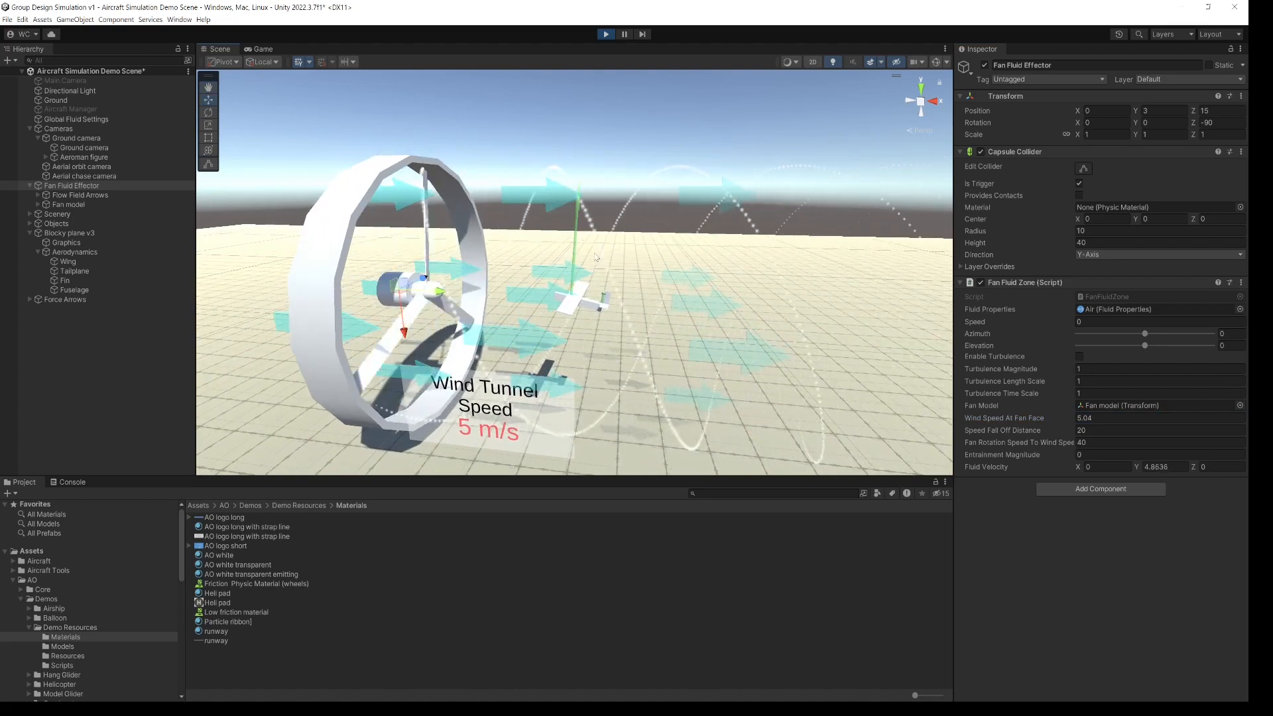
Vary Blocky plane v3's pitch in the airflow through about -36 and -16.14, ending at an X rotation of about -5.56
{"action": "left_click", "coordinate": [66, 233]}
{"action": "left_click_drag", "start_coordinate": [1079, 124], "coordinate": [564, 193]}
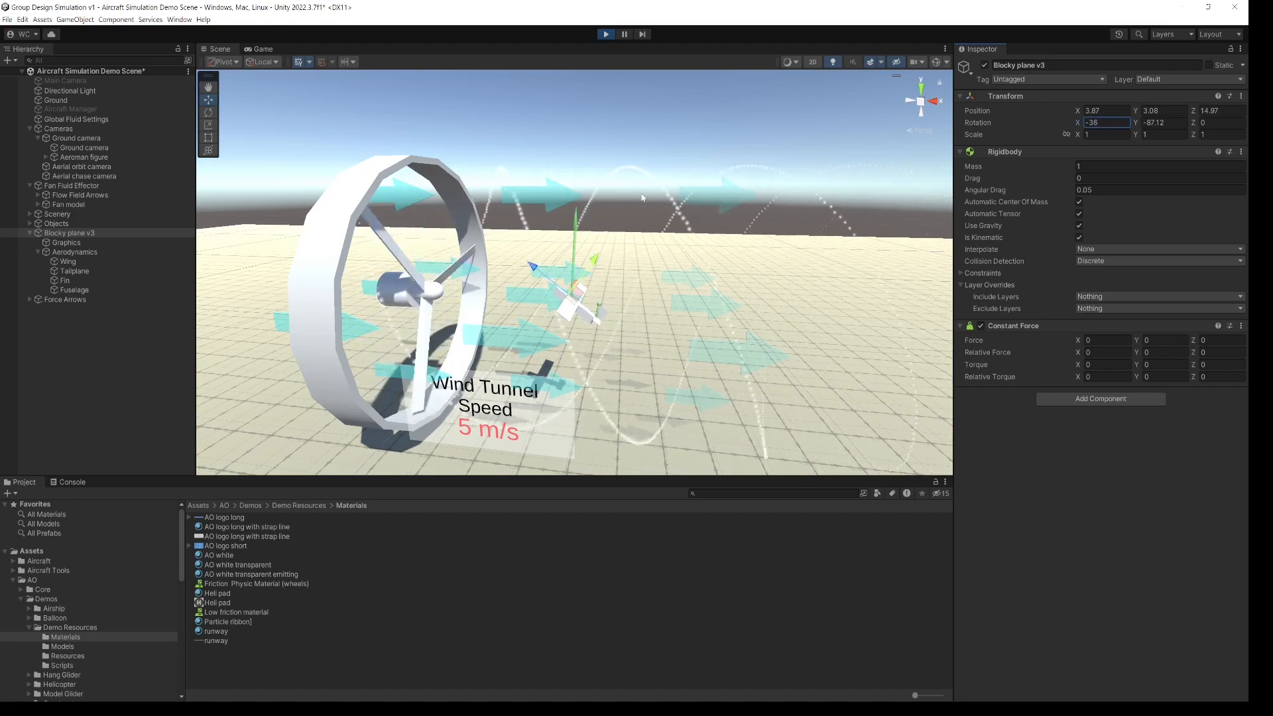
{"action": "left_click_drag", "start_coordinate": [833, 204], "coordinate": [865, 205]}
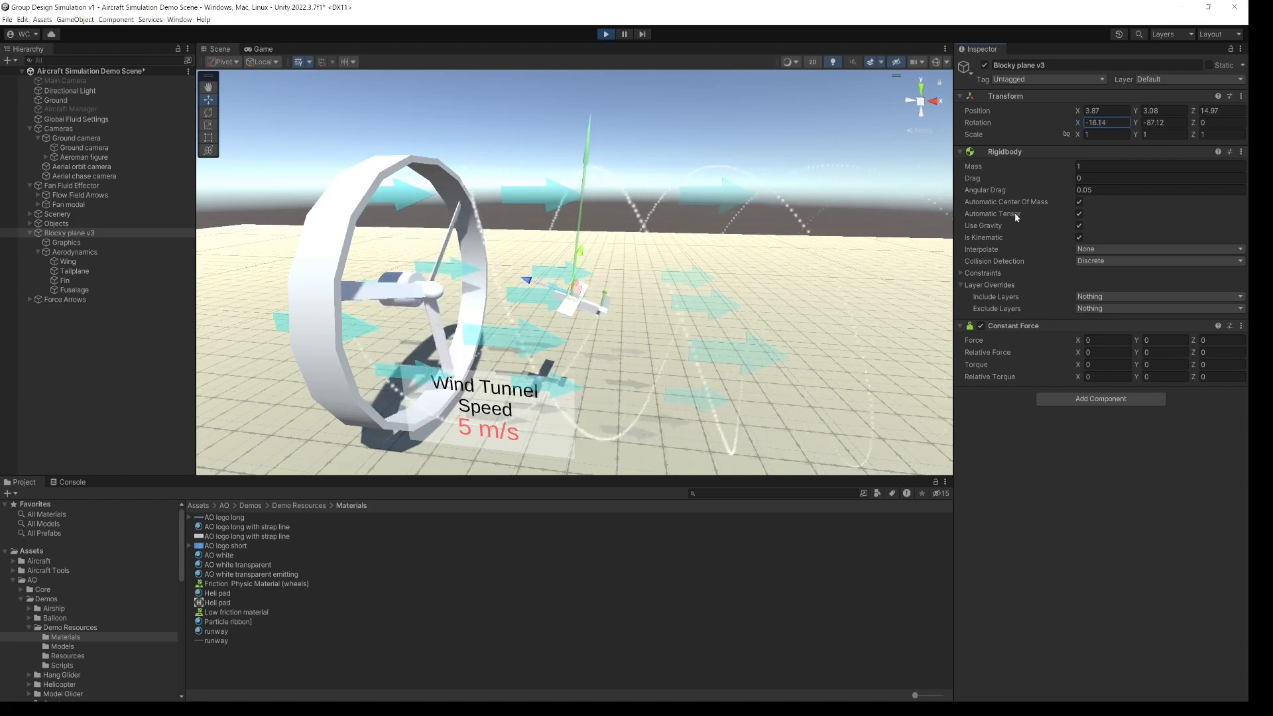
{"action": "left_click_drag", "start_coordinate": [1180, 216], "coordinate": [1218, 221]}
Yaw Blocky plane v3 from side to side in the airflow, from about -44.26 to a Y rotation of about -113.37
{"action": "left_click_drag", "start_coordinate": [1136, 123], "coordinate": [141, 139]}
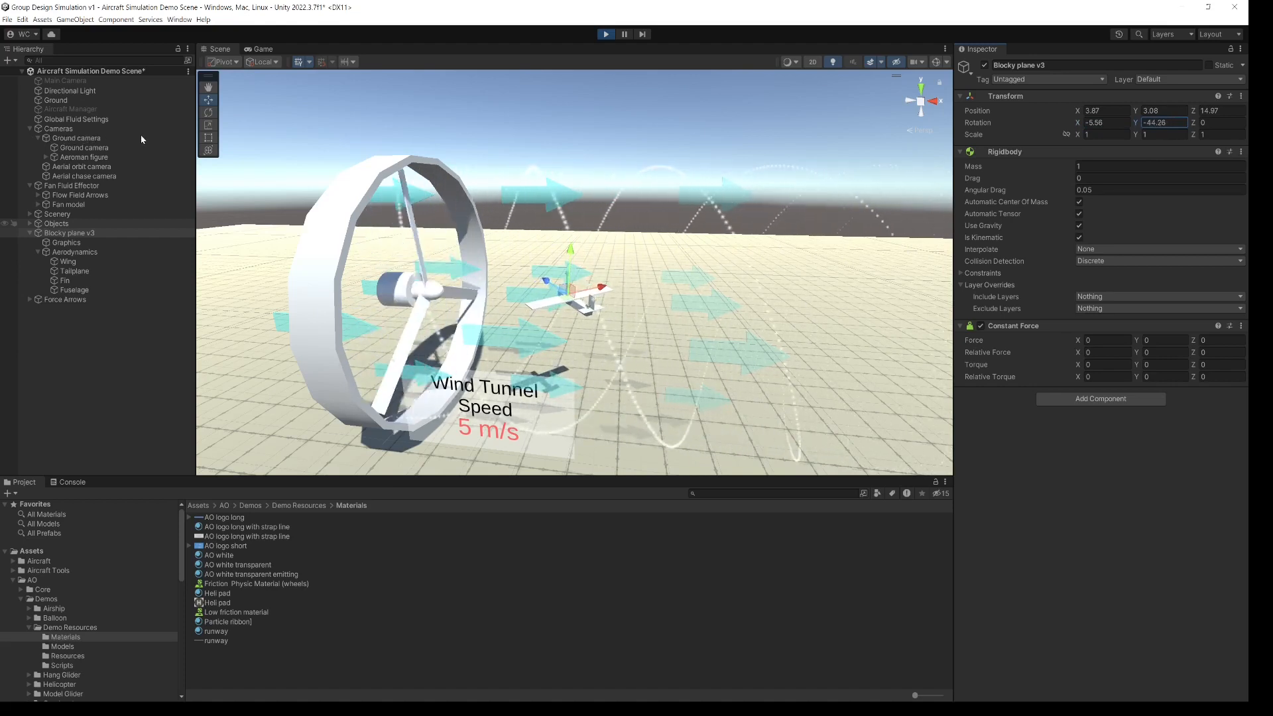
{"action": "left_click_drag", "start_coordinate": [142, 138], "coordinate": [994, 197]}
{"action": "scroll", "coordinate": [632, 317], "scroll_direction": "up", "scroll_amount": 5}
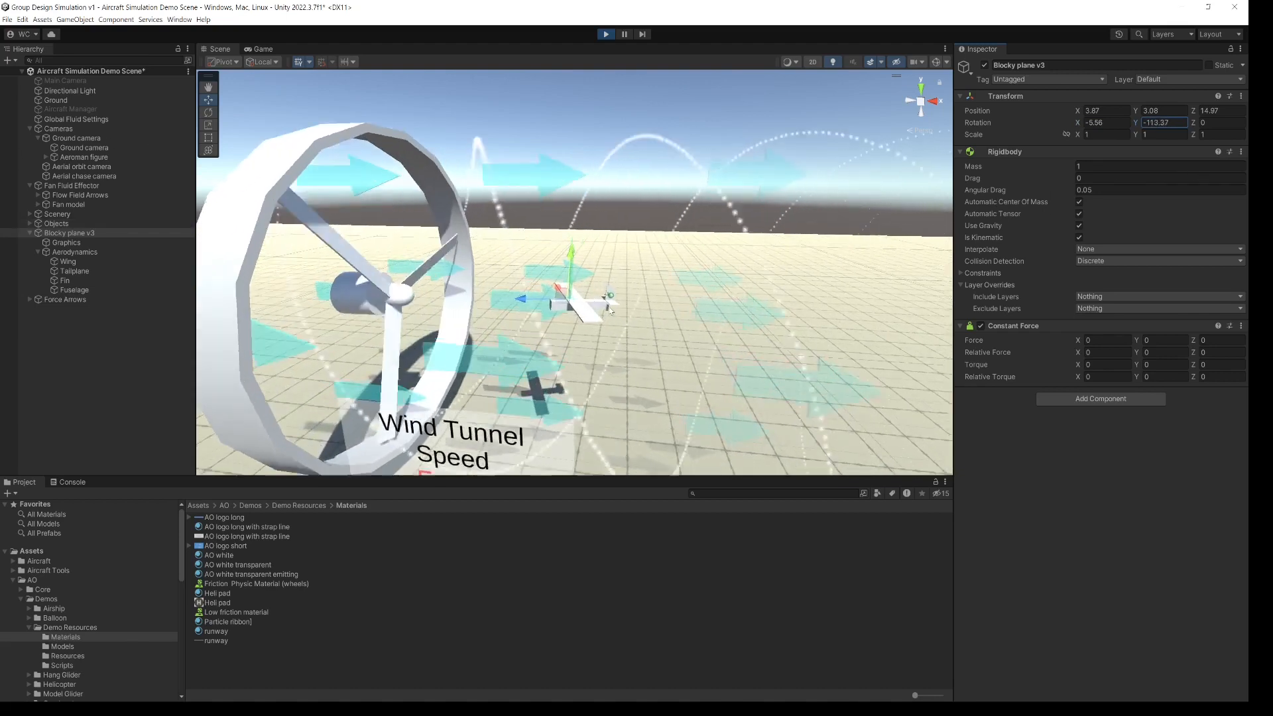
{"action": "scroll", "coordinate": [632, 317], "scroll_direction": "up", "scroll_amount": 4}
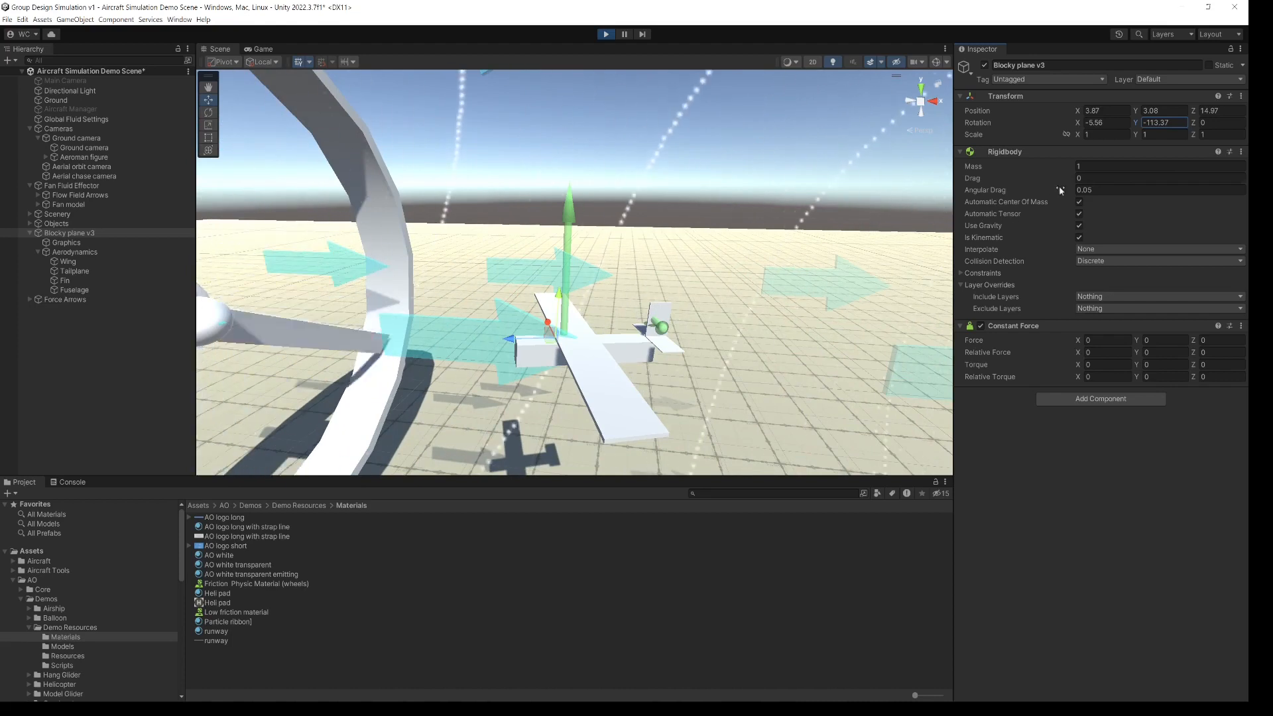
Yaw Blocky plane v3 in the fan's airflow to a Y rotation of about -91.8 and stop the simulation
{"action": "left_click_drag", "start_coordinate": [1139, 122], "coordinate": [1172, 153]}
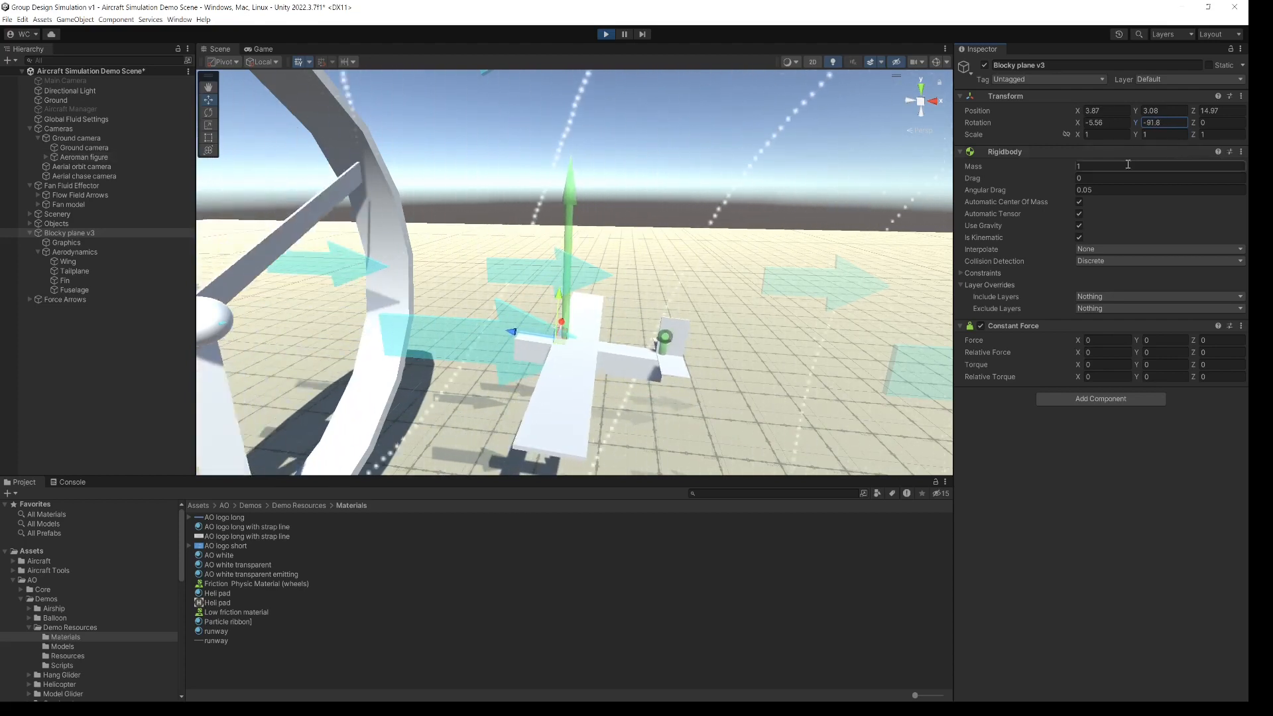
{"action": "scroll", "coordinate": [693, 245], "scroll_direction": "down", "scroll_amount": 10}
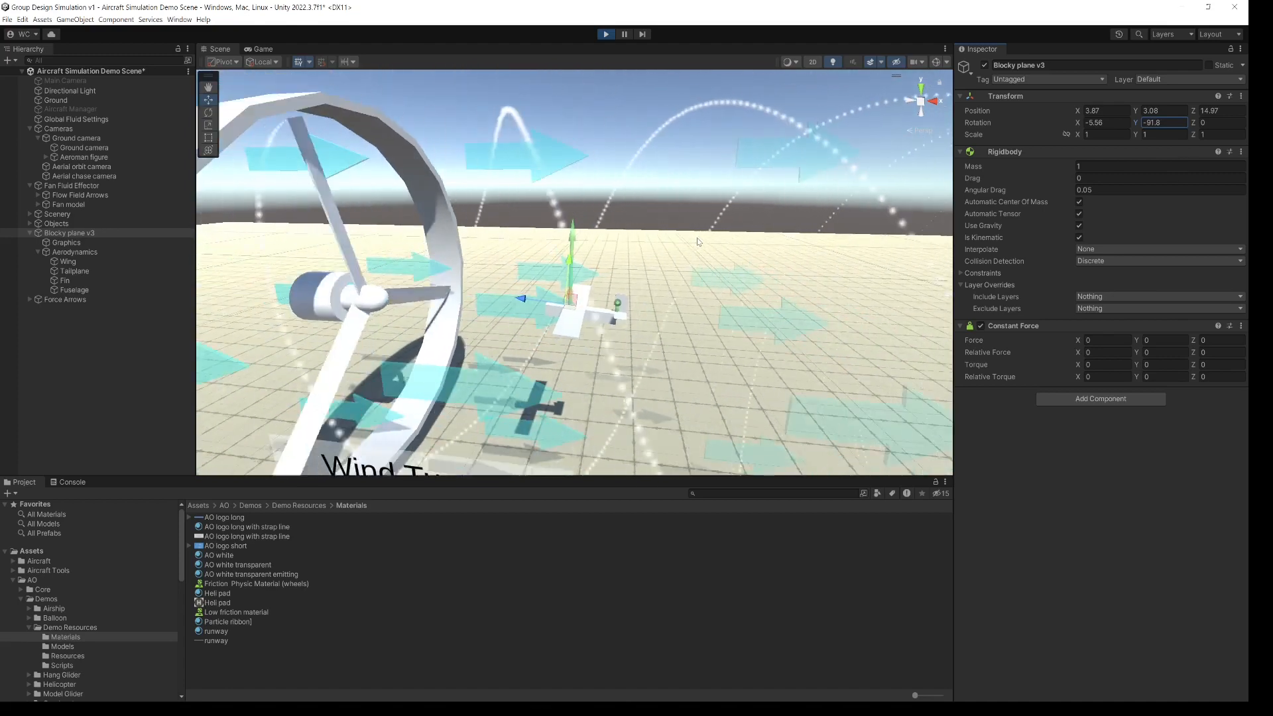
{"action": "scroll", "coordinate": [702, 242], "scroll_direction": "down", "scroll_amount": 6}
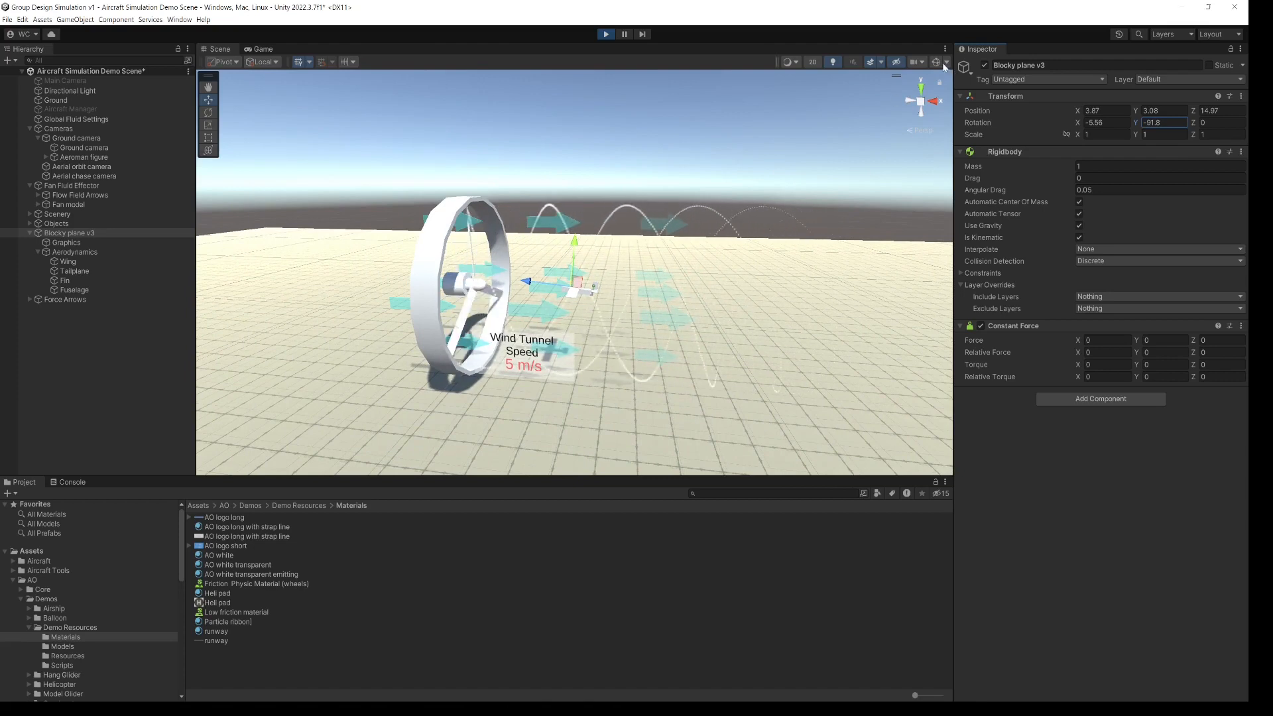
{"action": "scroll", "coordinate": [576, 323], "scroll_direction": "up", "scroll_amount": 4}
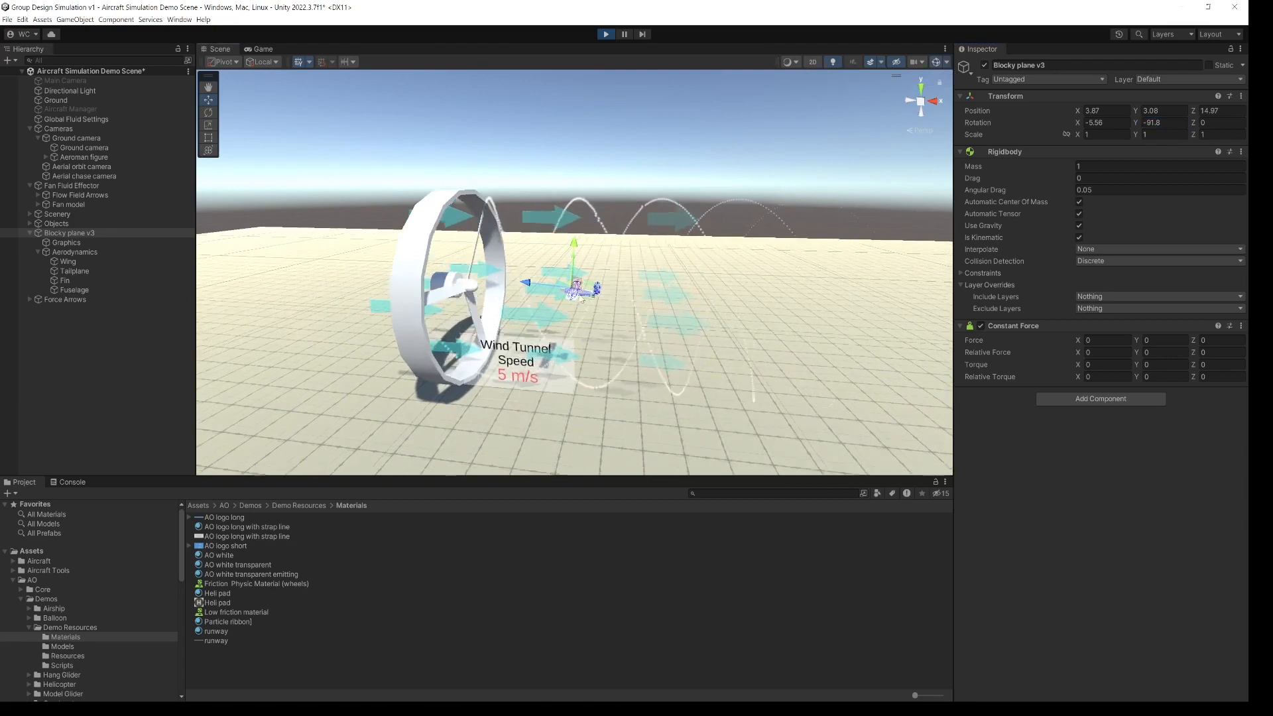
{"action": "scroll", "coordinate": [575, 324], "scroll_direction": "up", "scroll_amount": 3}
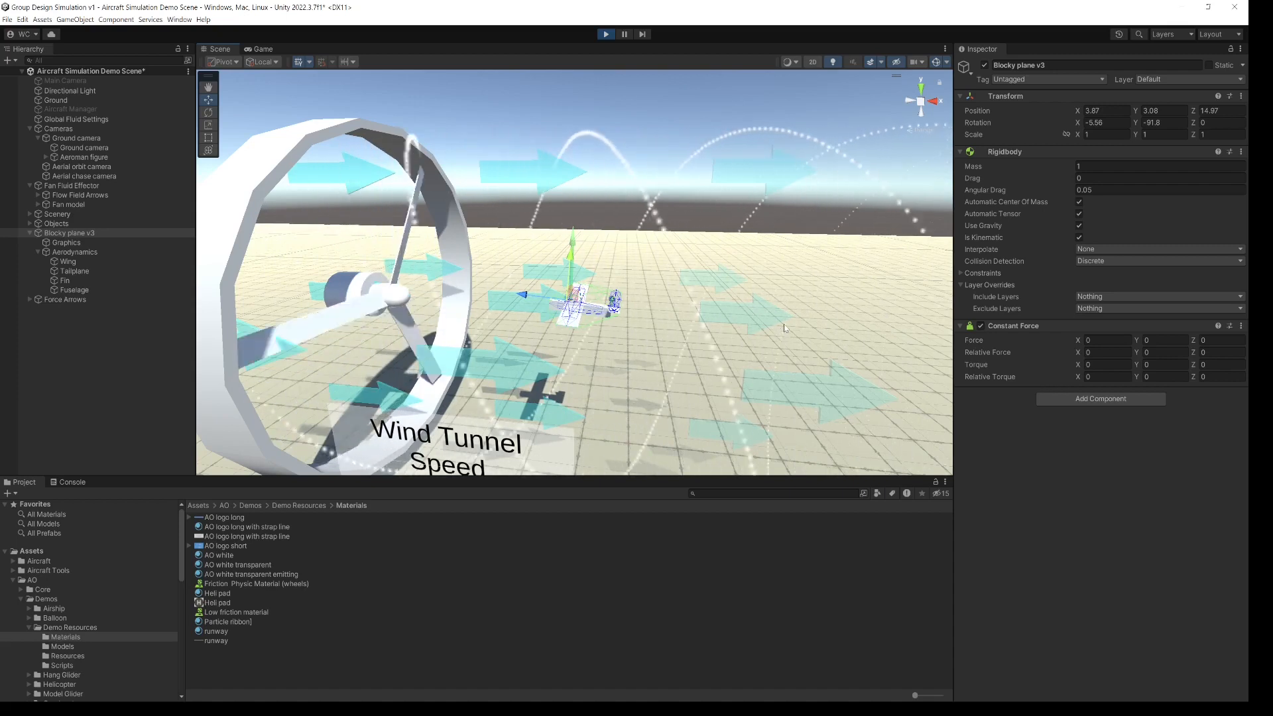
{"action": "left_click", "coordinate": [607, 34]}
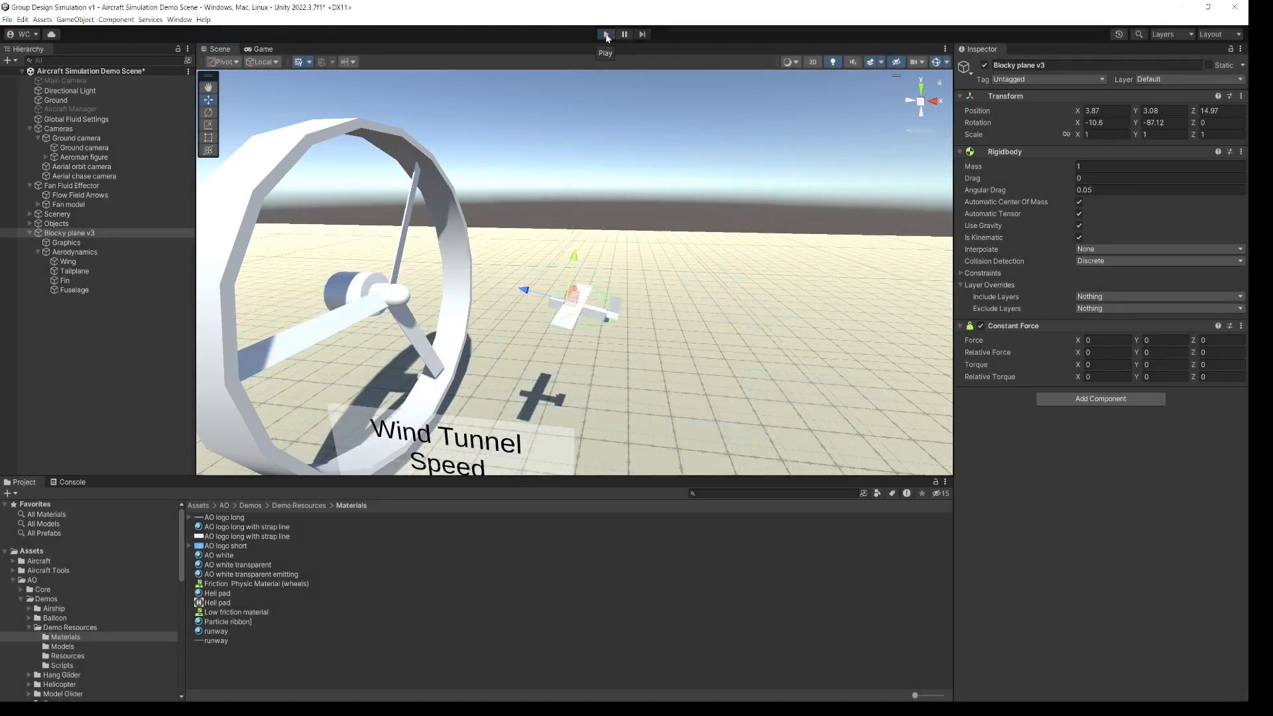